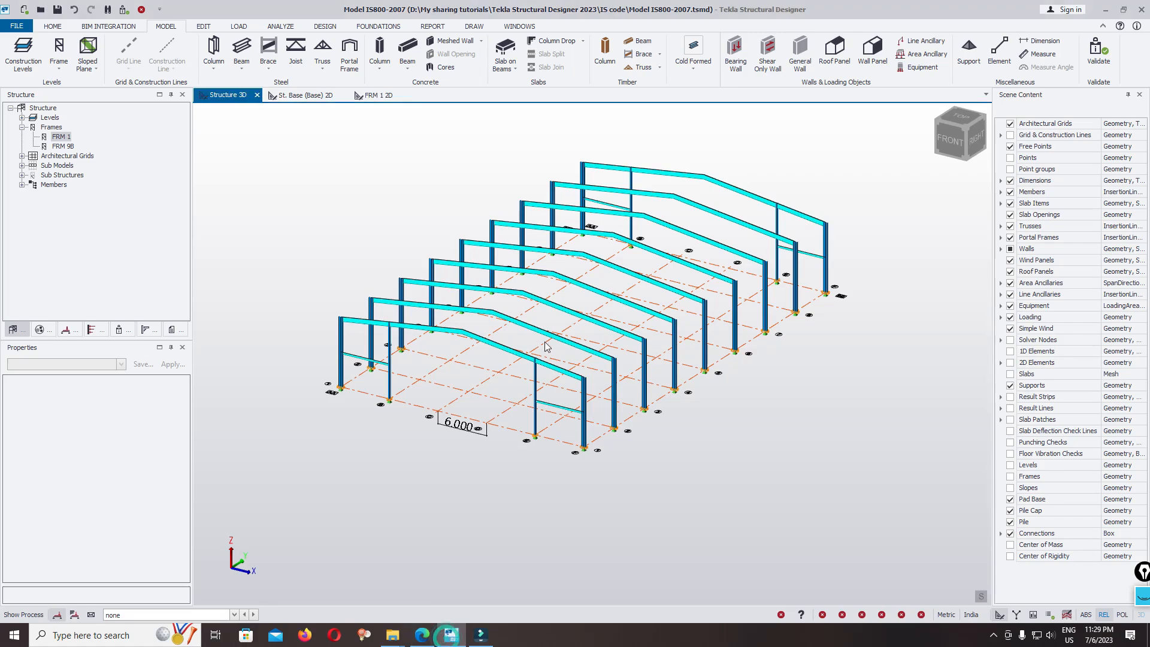
Examine the portal frames of the 3D model from several angles and zoom levels
{"action": "middle_click_drag", "start_coordinate": [246, 297], "coordinate": [411, 302]}
{"action": "scroll", "coordinate": [419, 311], "scroll_direction": "up", "scroll_amount": 3}
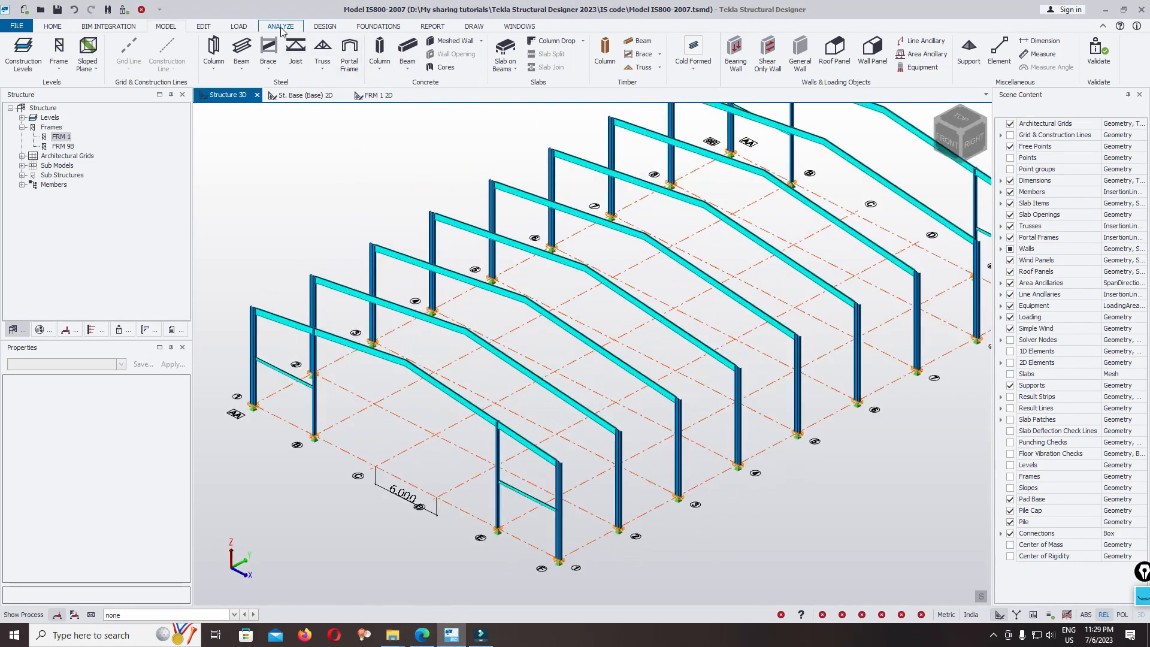
{"action": "left_click", "coordinate": [206, 27]}
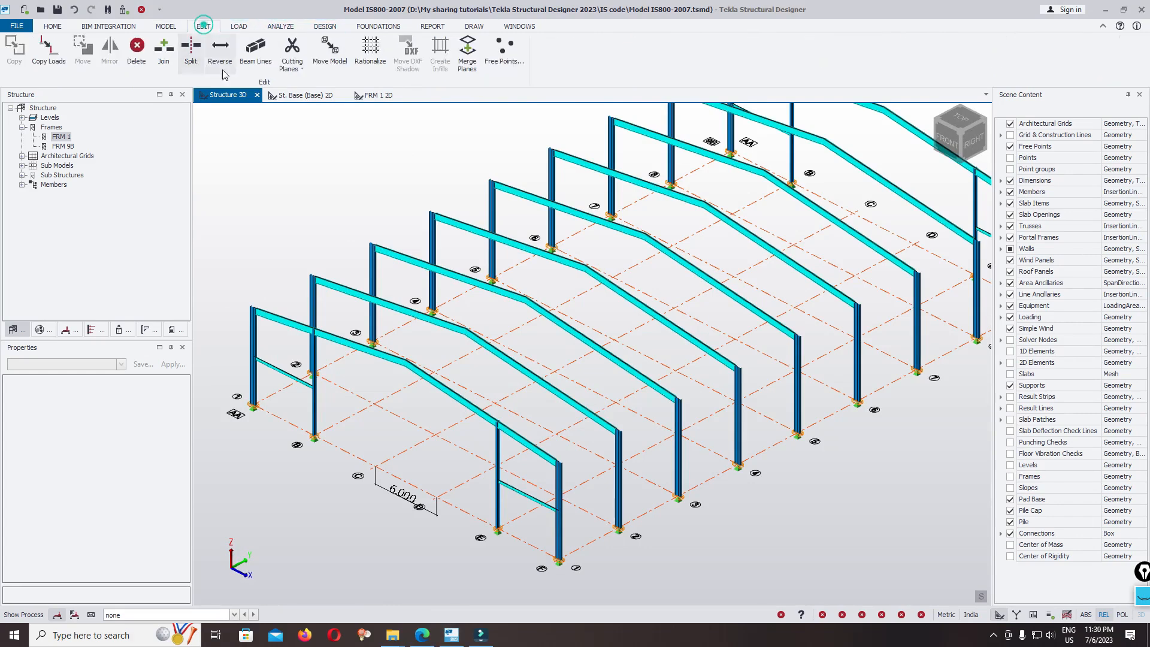
{"action": "scroll", "coordinate": [877, 336], "scroll_direction": "down", "scroll_amount": 5}
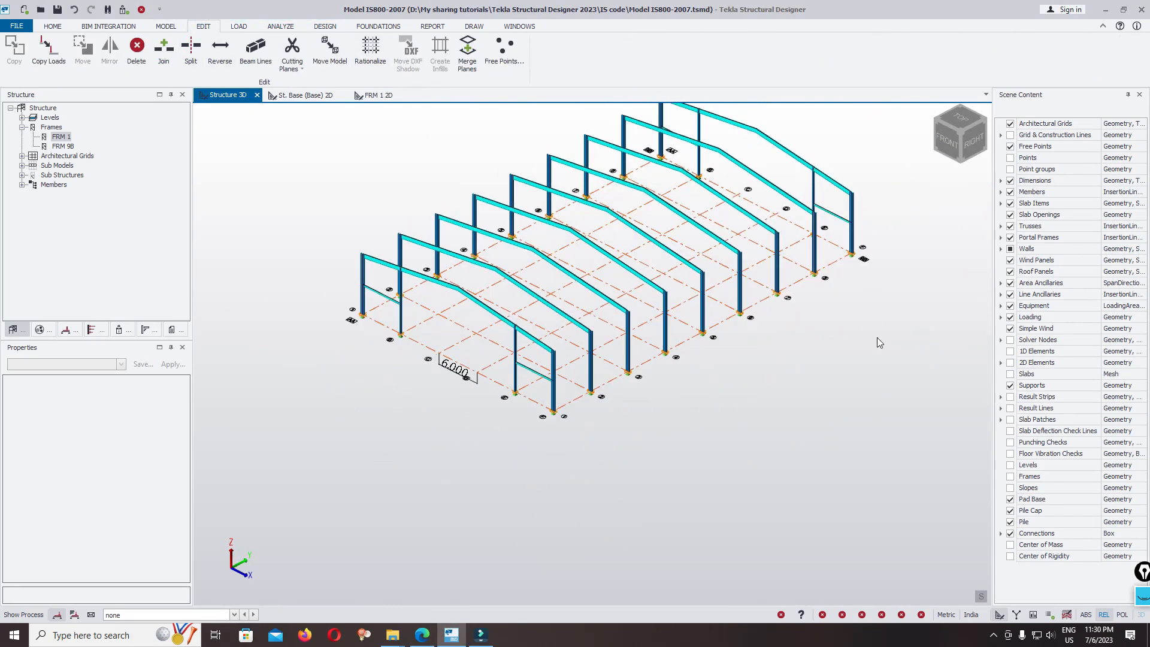
{"action": "middle_click_drag", "start_coordinate": [569, 299], "coordinate": [538, 338]}
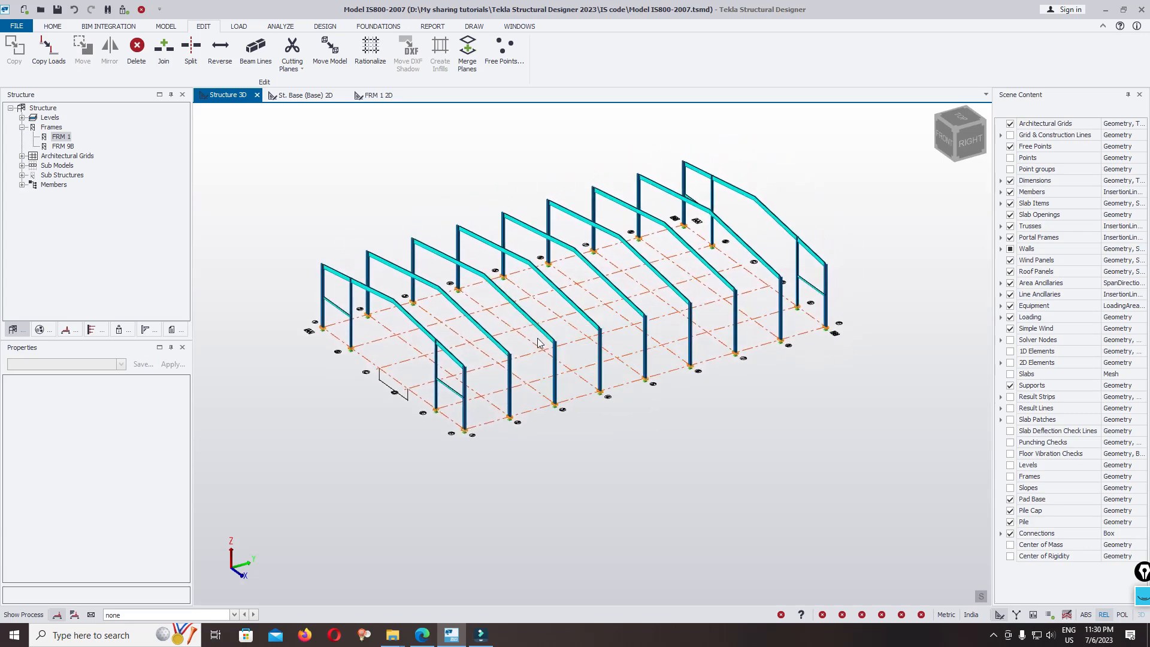
{"action": "scroll", "coordinate": [494, 345], "scroll_direction": "up", "scroll_amount": 3}
{"action": "scroll", "coordinate": [436, 399], "scroll_direction": "down", "scroll_amount": 3}
{"action": "scroll", "coordinate": [431, 419], "scroll_direction": "up", "scroll_amount": 3}
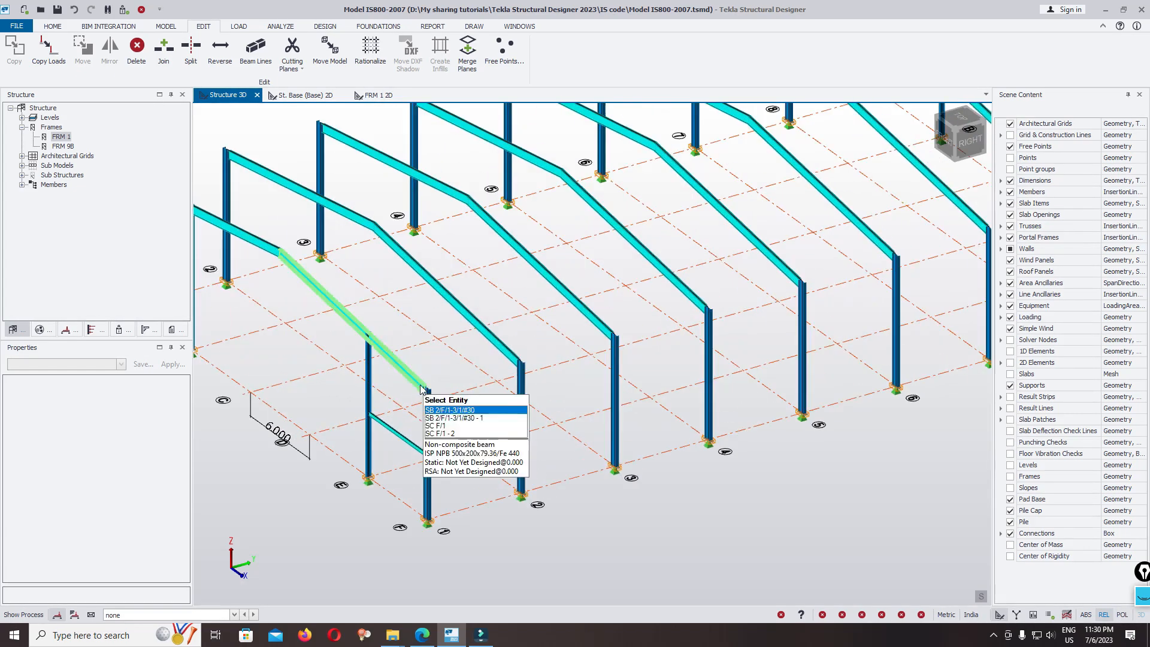
{"action": "scroll", "coordinate": [429, 401], "scroll_direction": "down", "scroll_amount": 3}
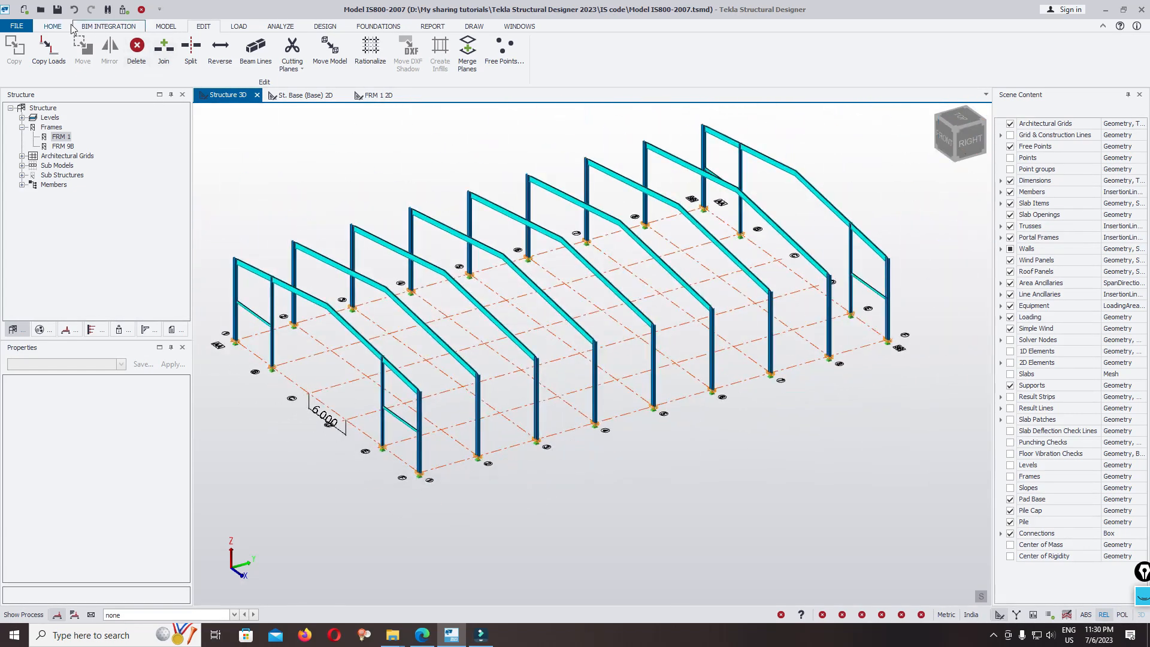
Create steel beams from frame 1 to the far end frame along grid line F, at eaves level and at base level
{"action": "left_click", "coordinate": [166, 27]}
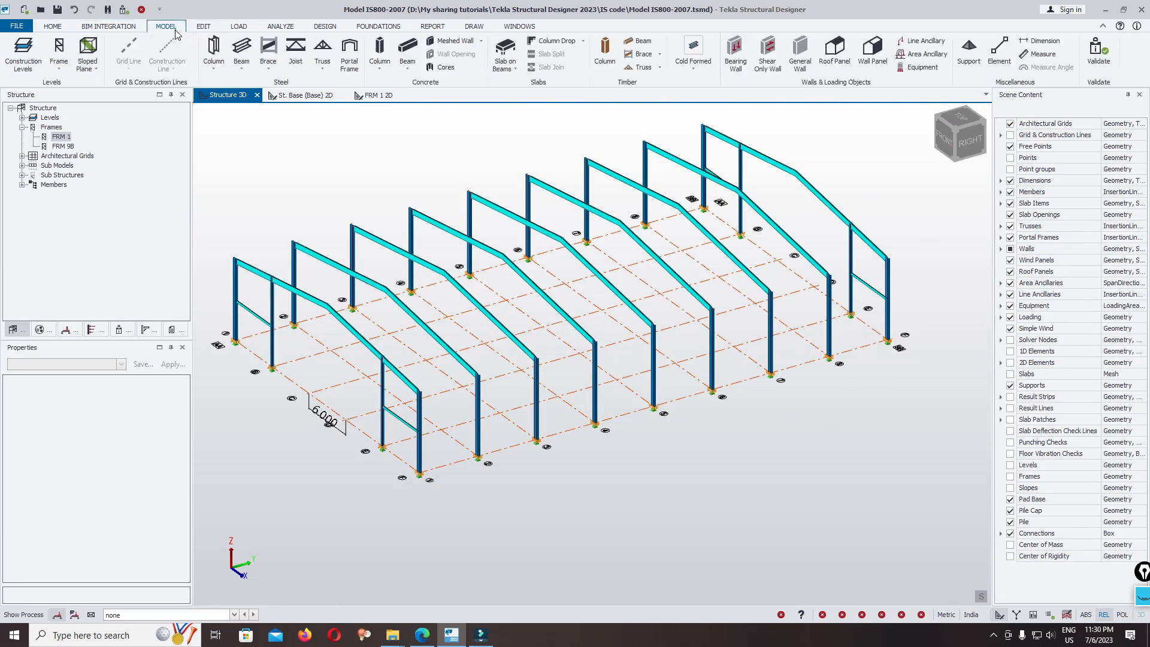
{"action": "left_click", "coordinate": [250, 46]}
{"action": "left_click", "coordinate": [419, 391]}
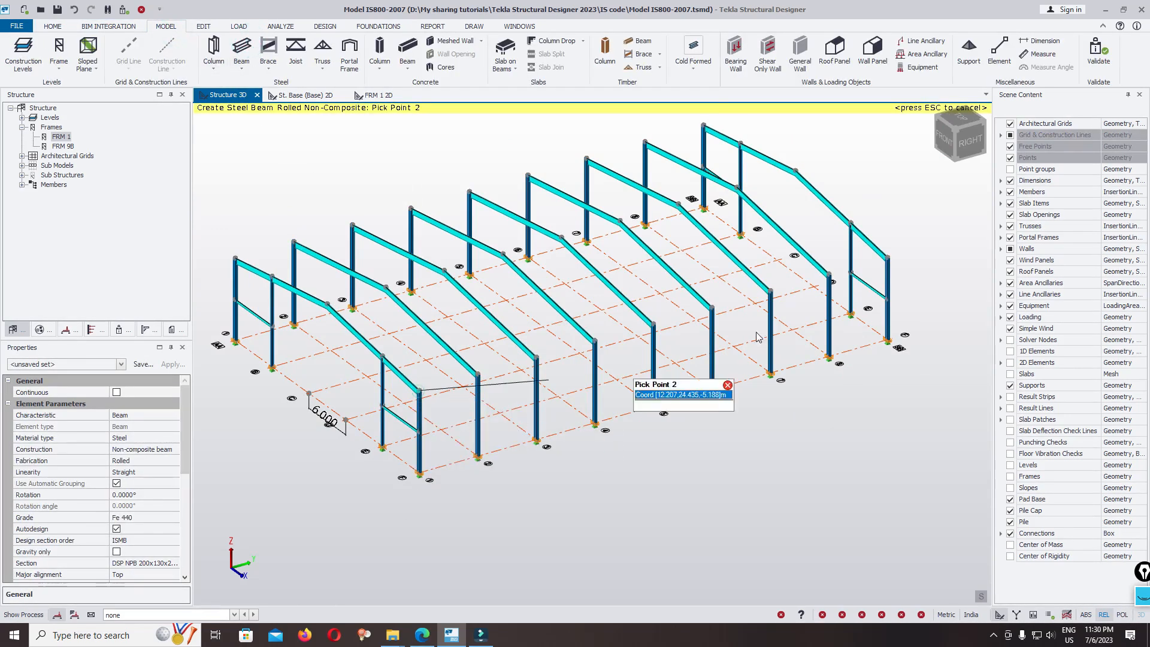
{"action": "left_click", "coordinate": [887, 260]}
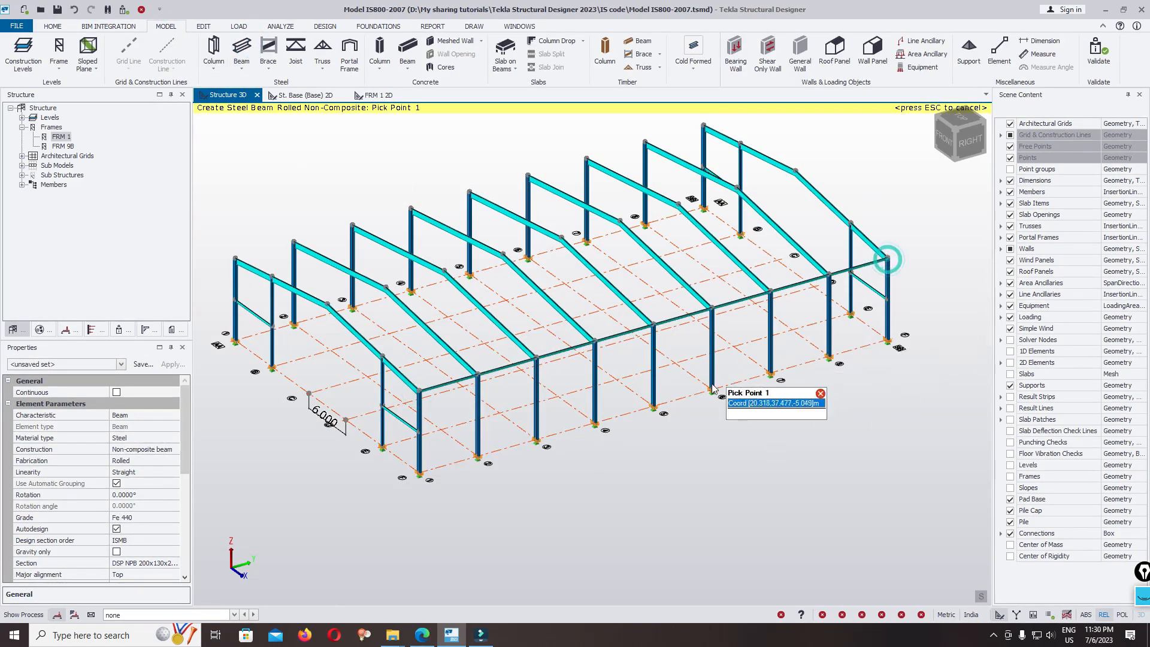
{"action": "left_click", "coordinate": [415, 474]}
{"action": "left_click", "coordinate": [890, 342]}
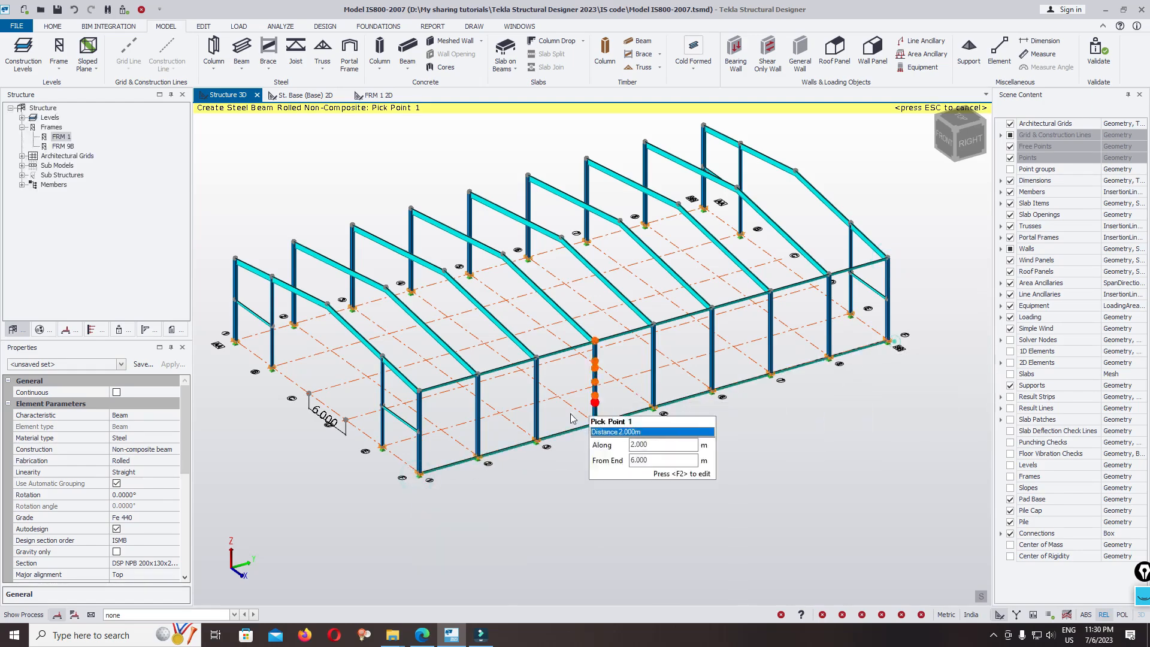
Create steel beams across all frames along the opposite long side at X = 0, at eaves level and at base level
{"action": "scroll", "coordinate": [602, 389], "scroll_direction": "down", "scroll_amount": 2}
{"action": "scroll", "coordinate": [593, 383], "scroll_direction": "up", "scroll_amount": 5}
{"action": "scroll", "coordinate": [590, 382], "scroll_direction": "down", "scroll_amount": 5}
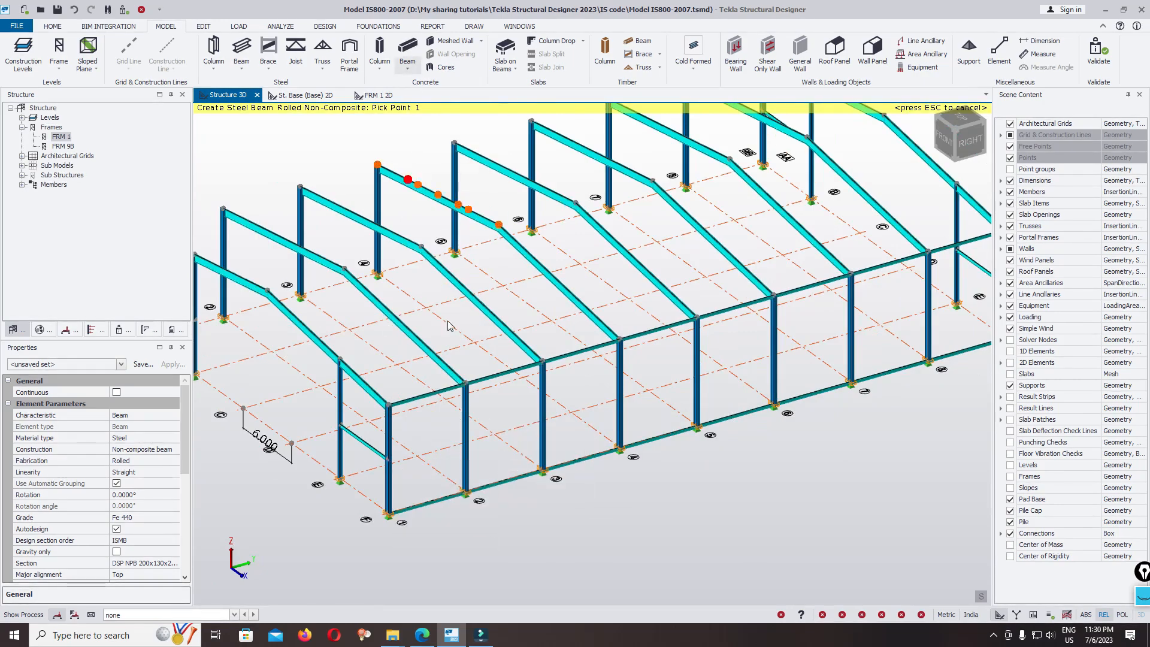
{"action": "scroll", "coordinate": [595, 386], "scroll_direction": "down", "scroll_amount": 2}
{"action": "scroll", "coordinate": [474, 473], "scroll_direction": "up", "scroll_amount": 5}
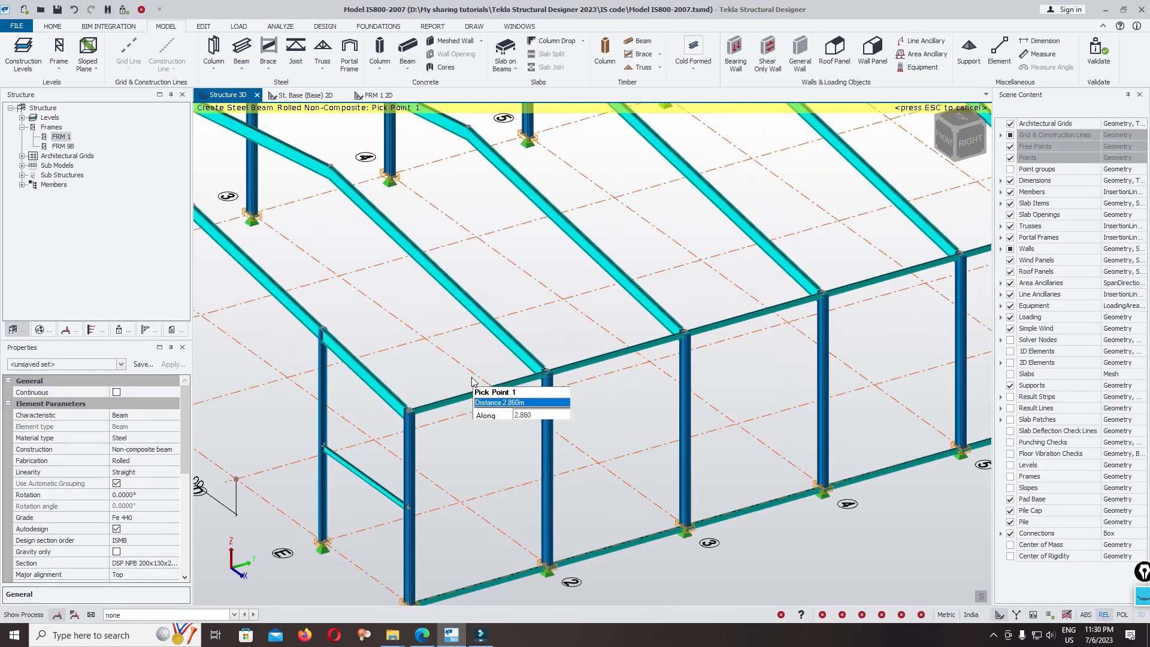
{"action": "scroll", "coordinate": [488, 414], "scroll_direction": "down", "scroll_amount": 4}
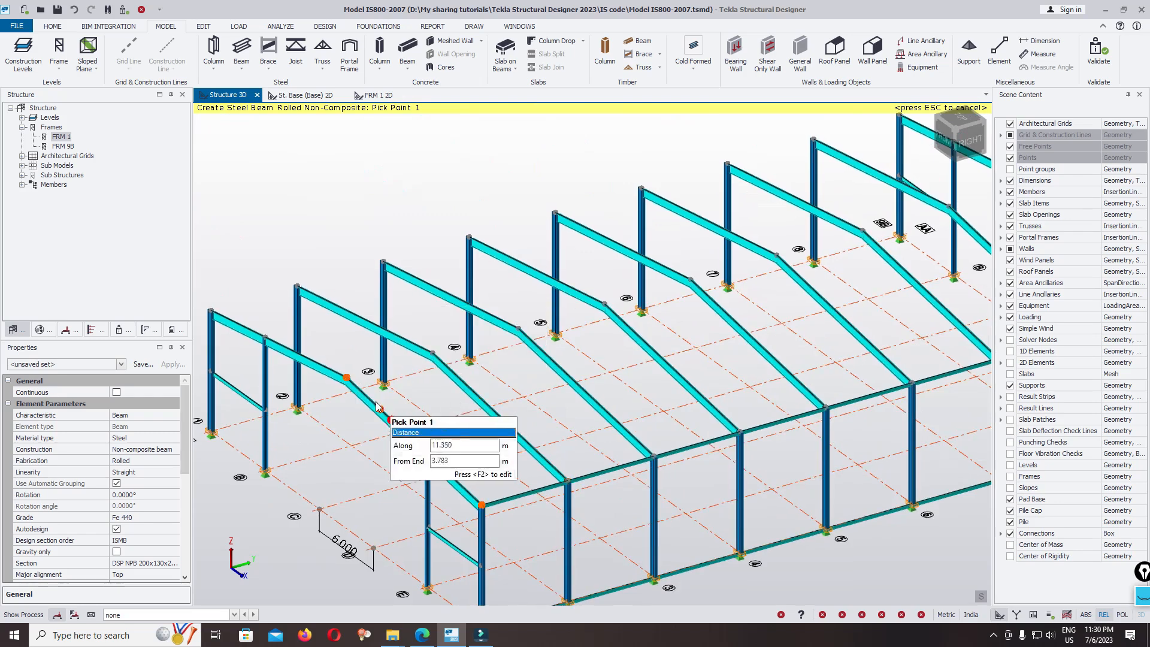
{"action": "scroll", "coordinate": [419, 383], "scroll_direction": "down", "scroll_amount": 4}
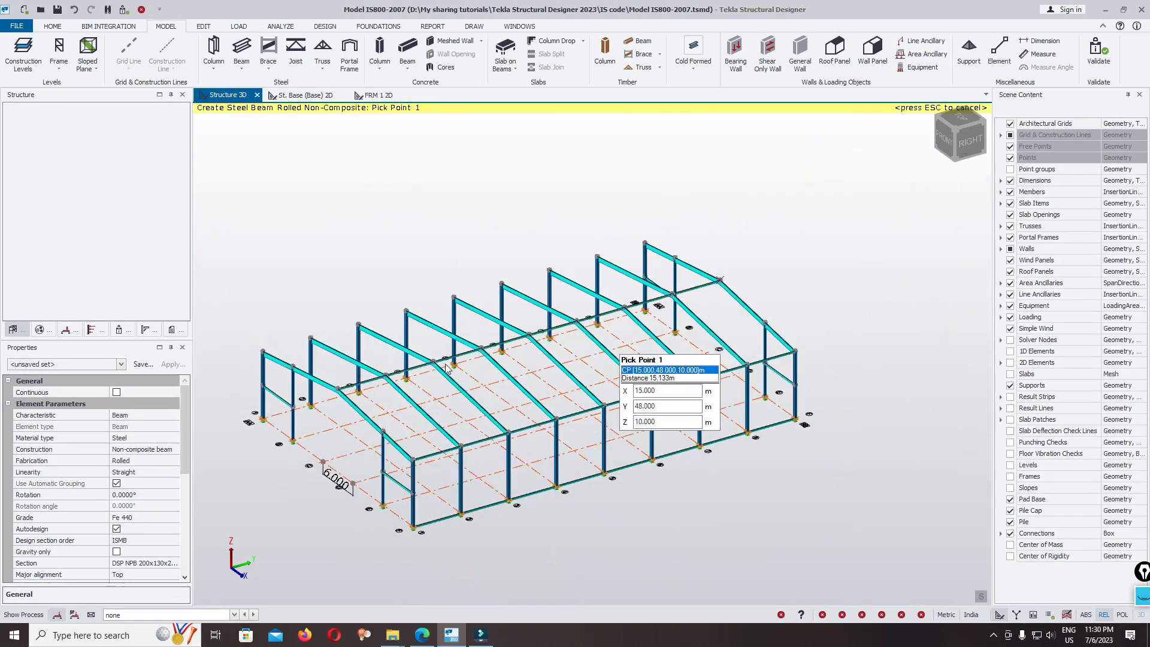
{"action": "left_click", "coordinate": [264, 351]}
{"action": "left_click", "coordinate": [644, 243]}
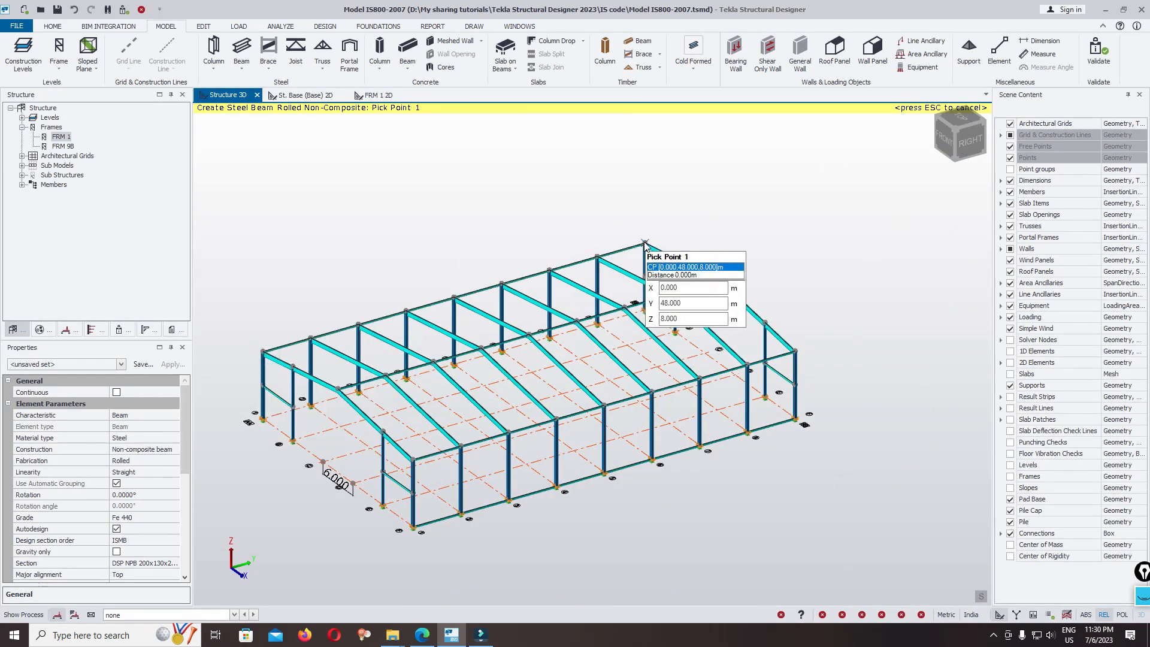
{"action": "left_click", "coordinate": [263, 418]}
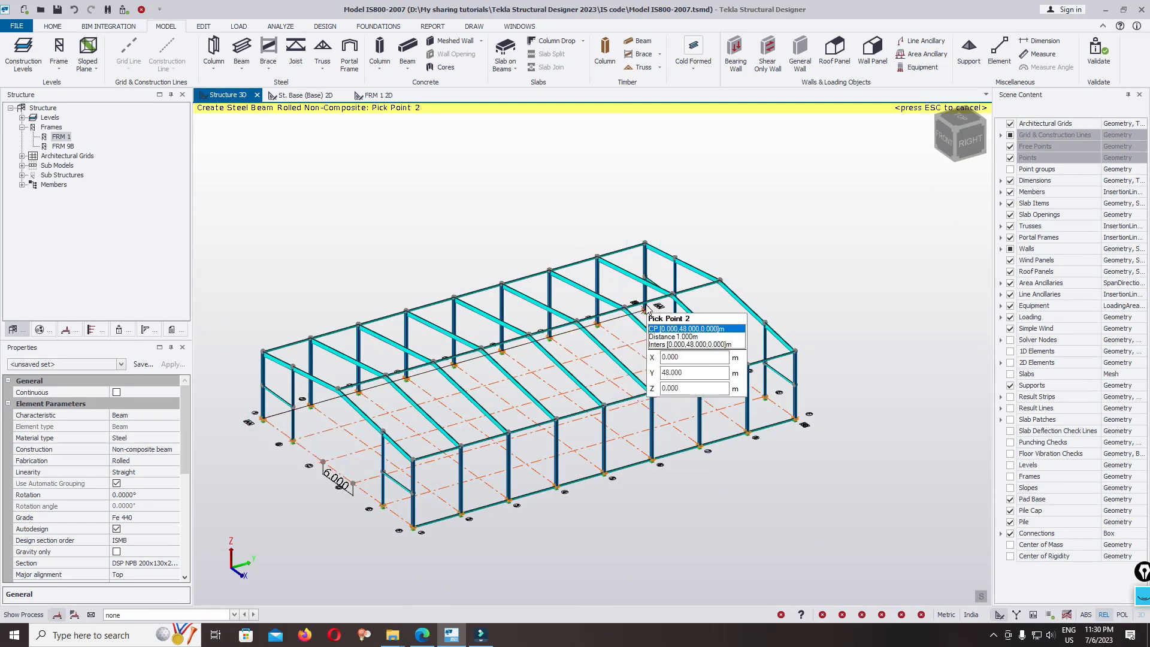
{"action": "left_click", "coordinate": [646, 310]}
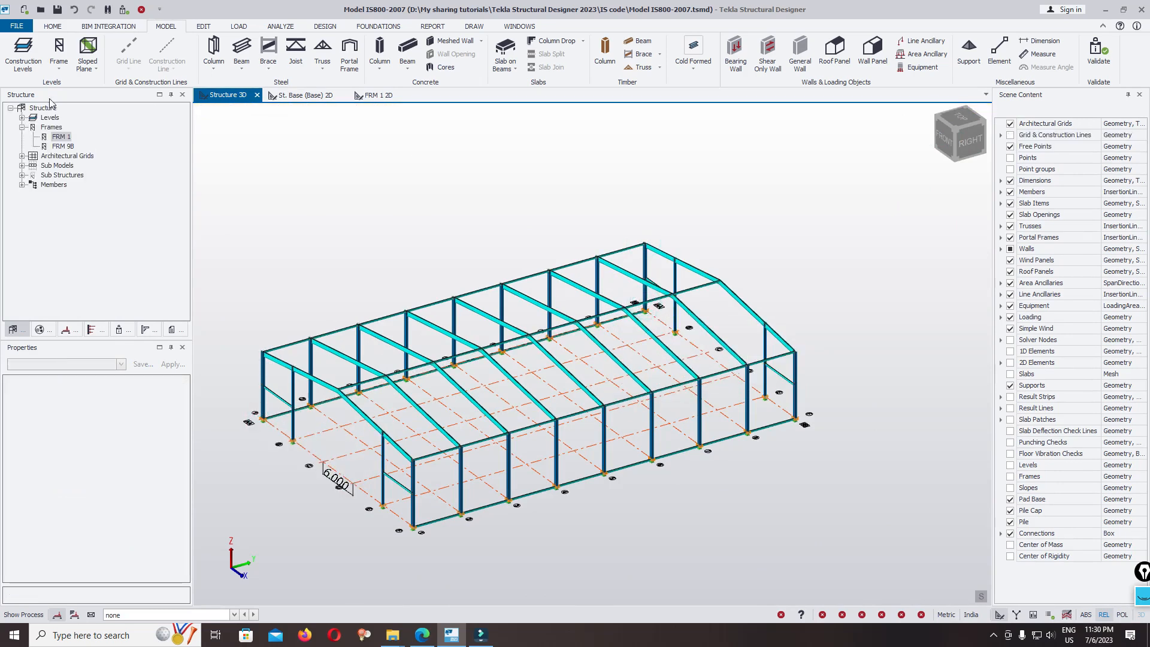
Create two sloped planes, one for each roof slope, through the ridge end points and an eaves corner
{"action": "left_click", "coordinate": [84, 54]}
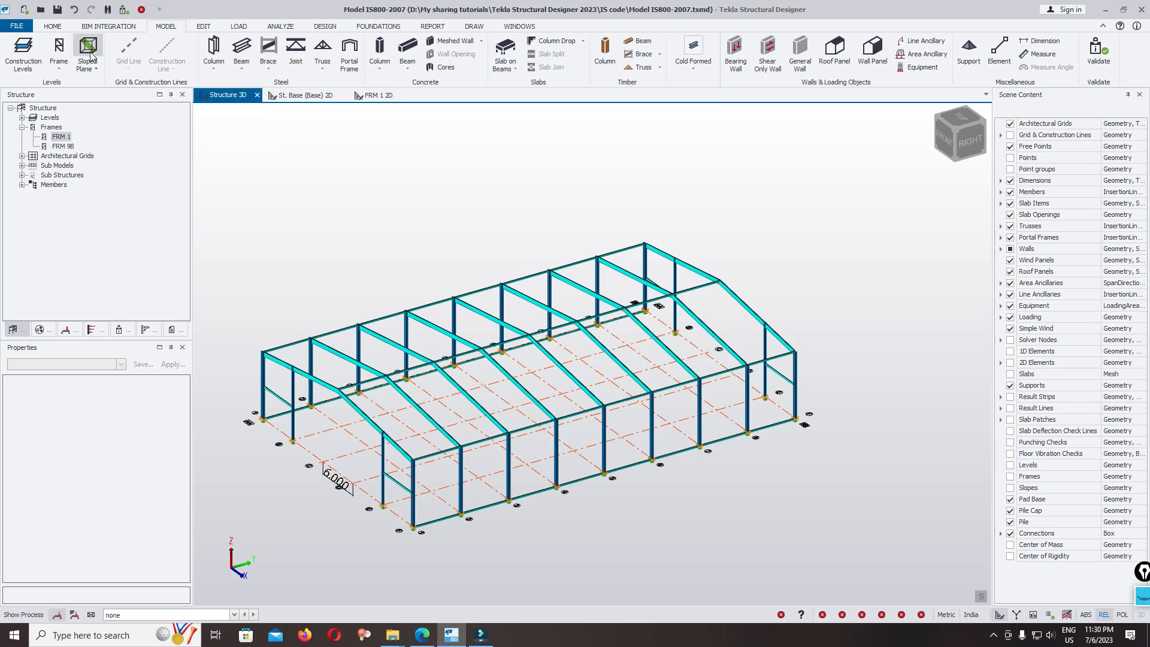
{"action": "left_click", "coordinate": [340, 390]}
{"action": "left_click", "coordinate": [721, 280]}
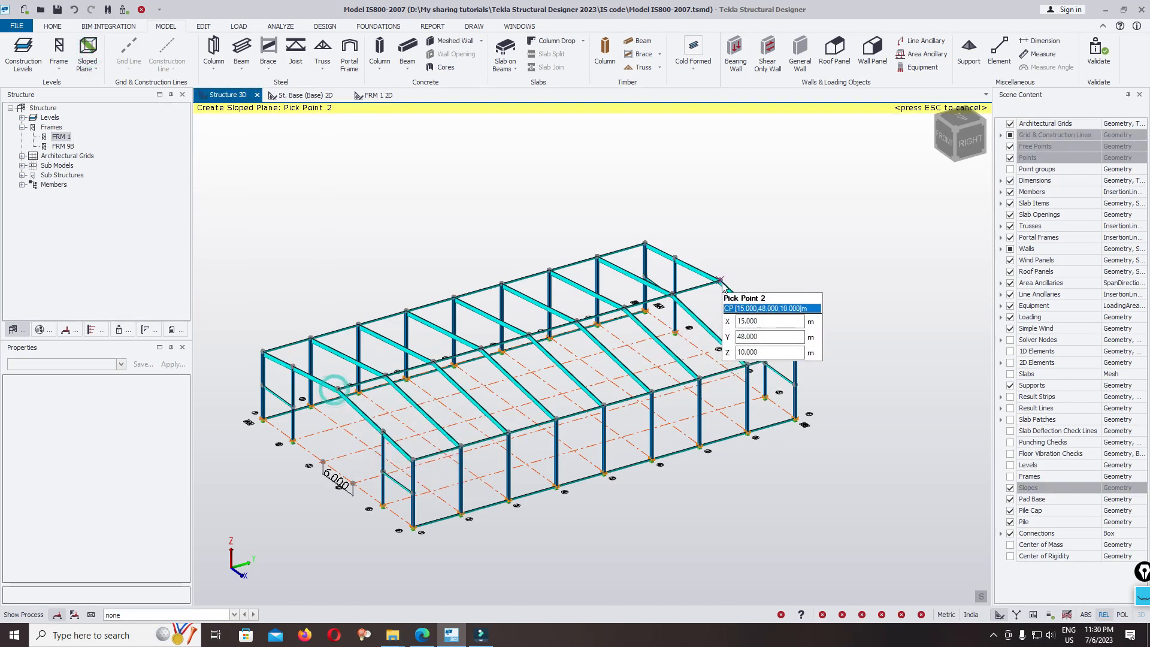
{"action": "left_click", "coordinate": [797, 353]}
{"action": "left_click", "coordinate": [717, 279]}
{"action": "left_click", "coordinate": [356, 386]}
{"action": "left_click", "coordinate": [258, 350]}
{"action": "key", "text": "Escape"}
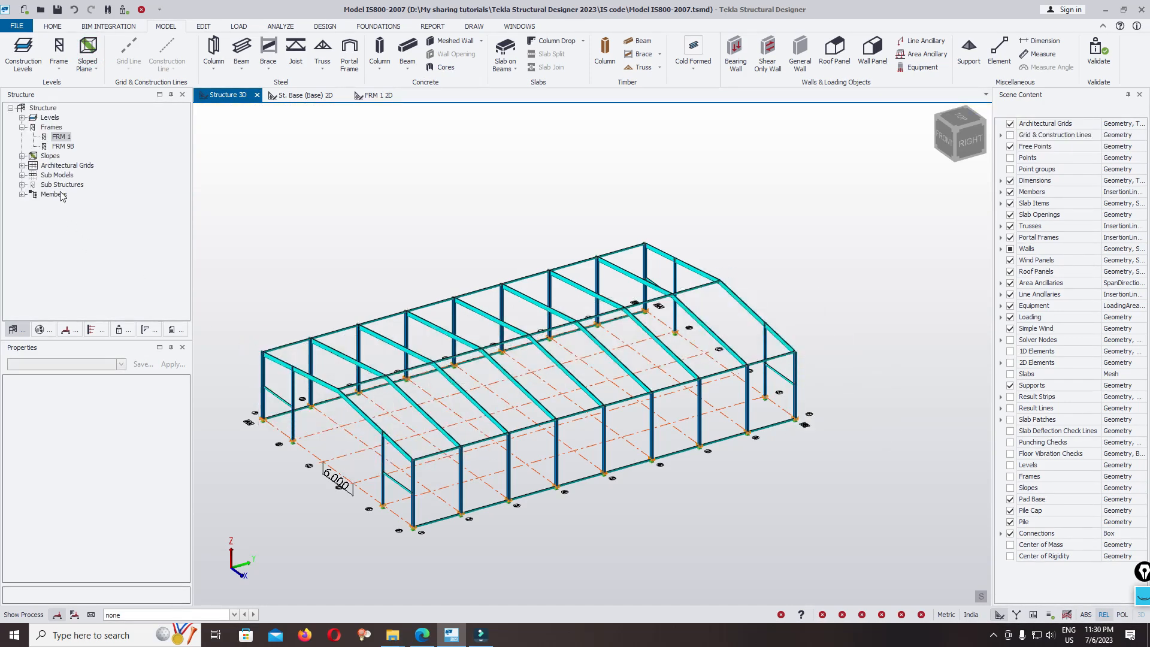
Open the 2D view of sloped plane IP 1 from the model structure
{"action": "left_click", "coordinate": [22, 156]}
{"action": "left_click", "coordinate": [56, 157]}
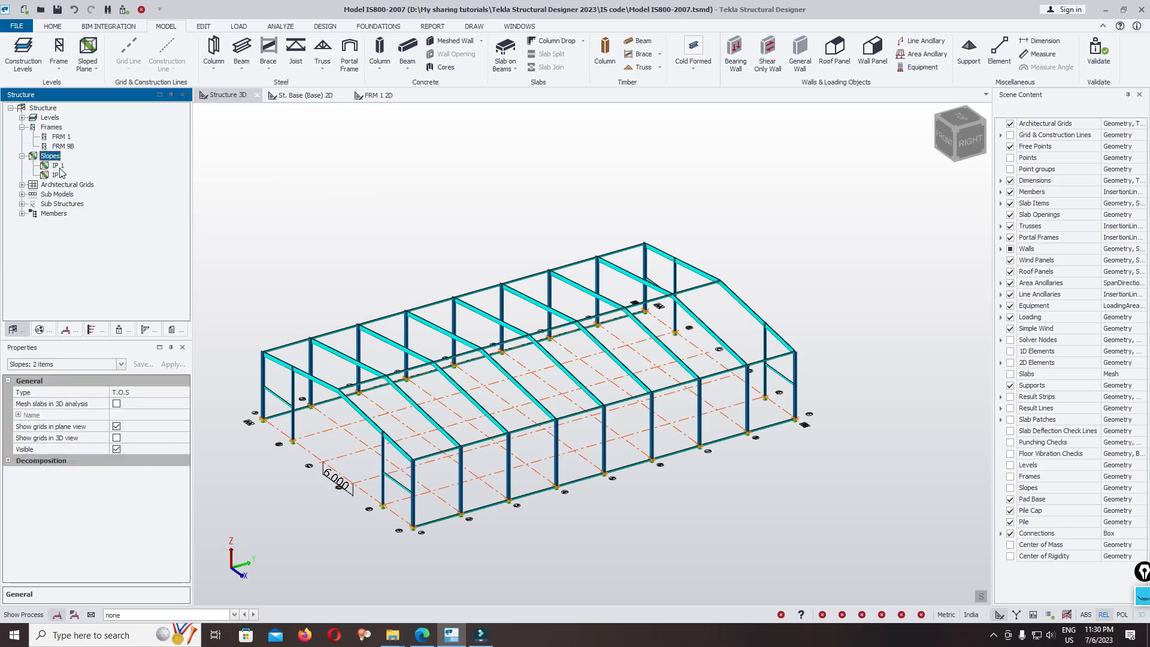
{"action": "double_click", "coordinate": [57, 166]}
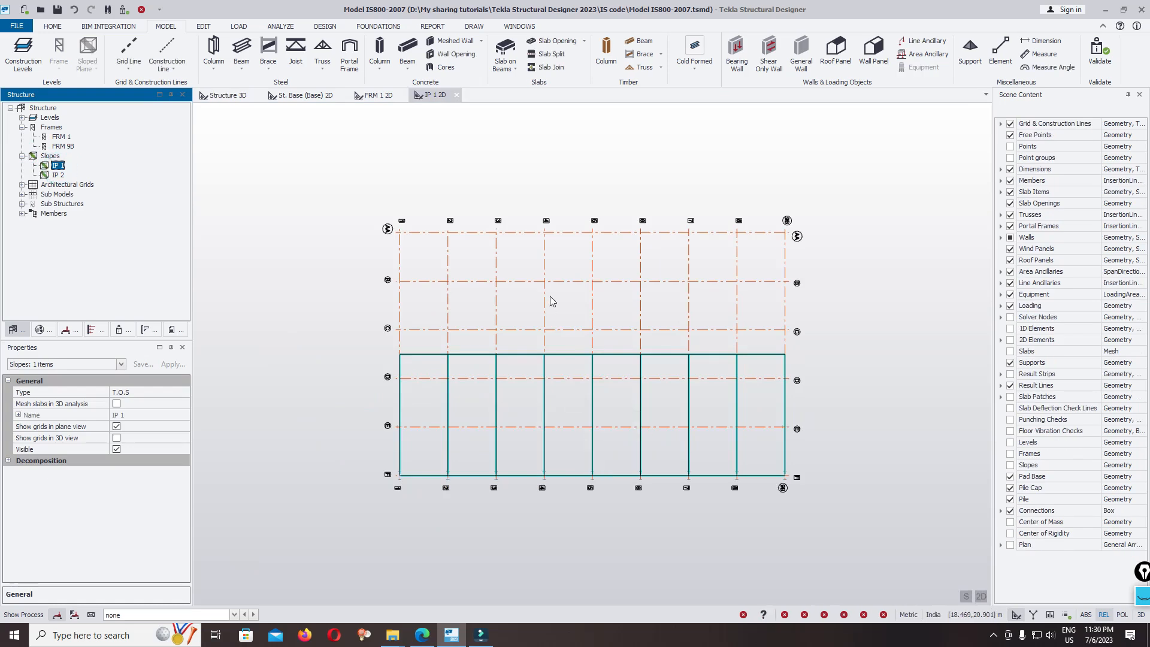
Start creating infill beams on the slope and check the beam layout in the roof top view of the PDF in Microsoft Edge
{"action": "left_click", "coordinate": [208, 28]}
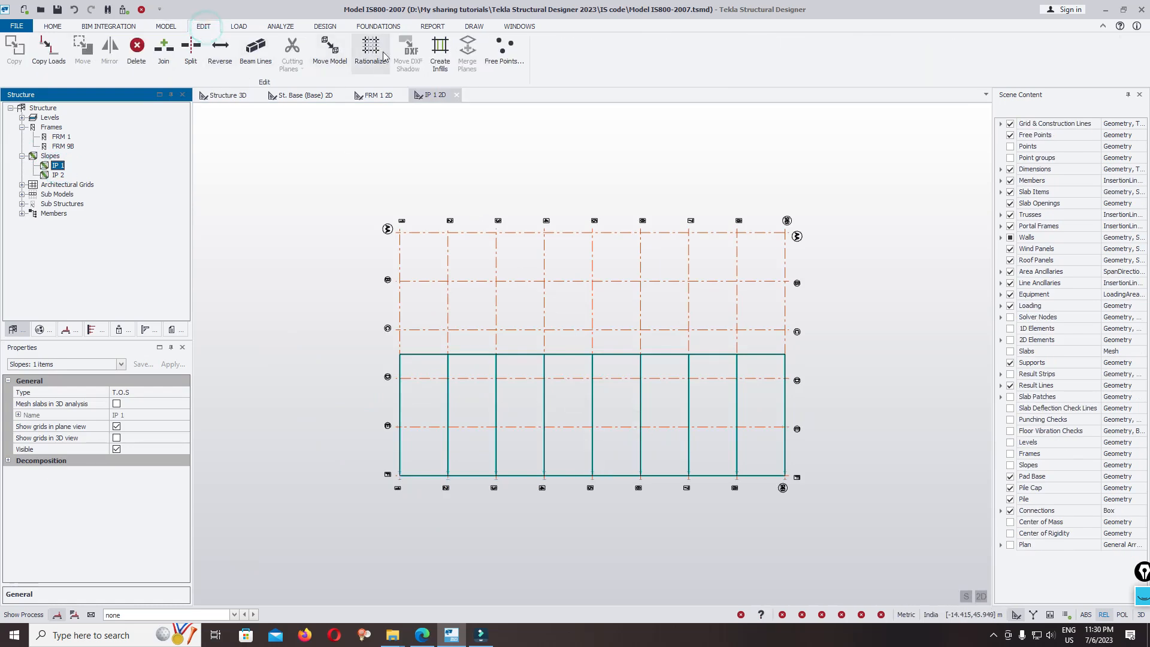
{"action": "left_click", "coordinate": [446, 50]}
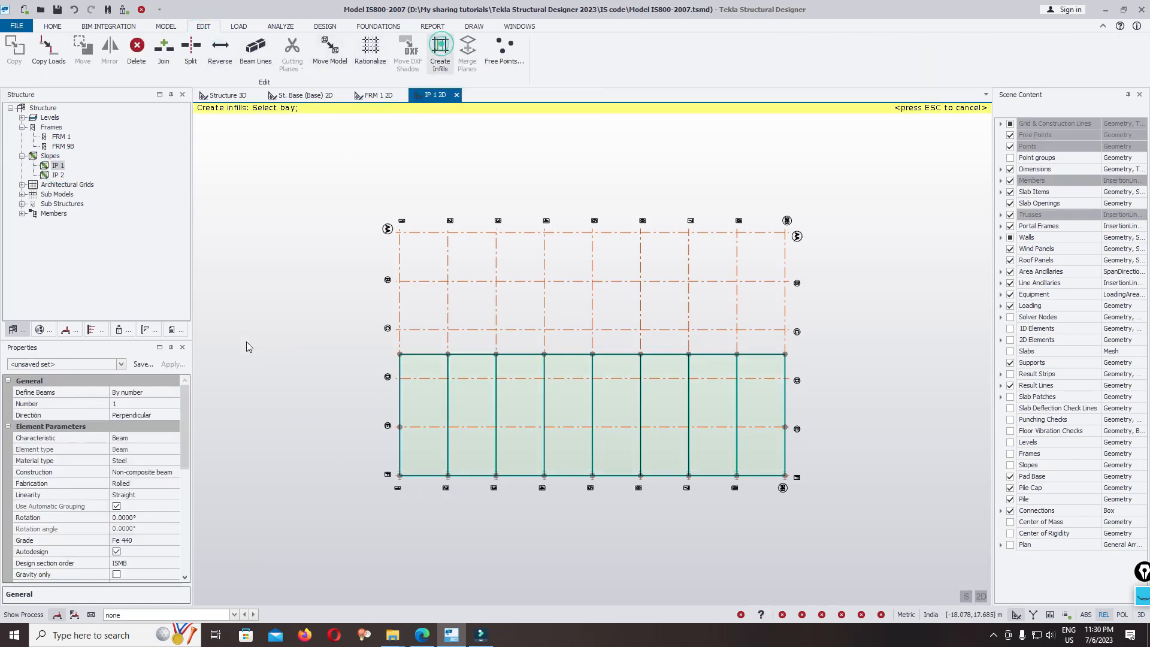
{"action": "left_click", "coordinate": [169, 403]}
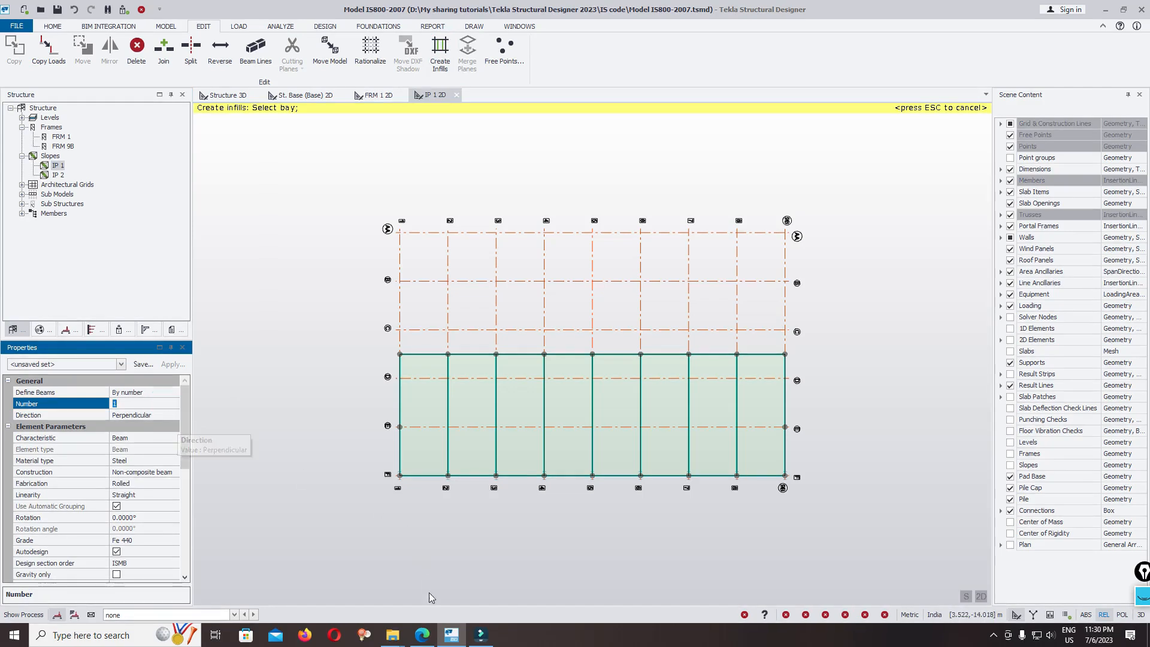
{"action": "left_click", "coordinate": [422, 634]}
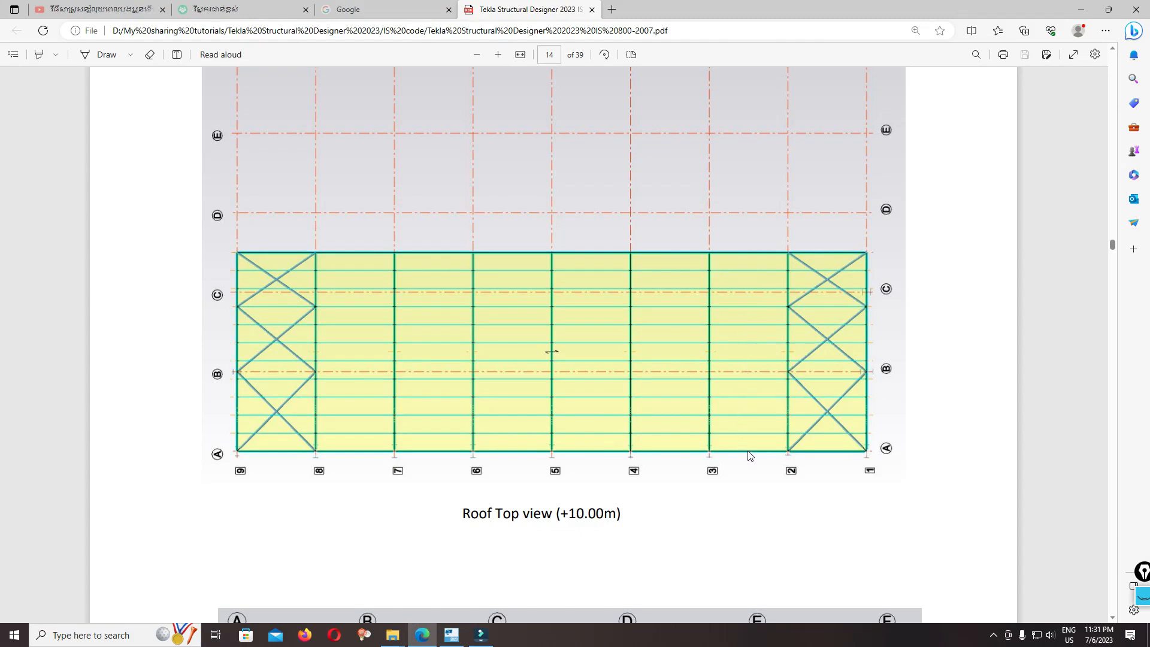
{"action": "left_click", "coordinate": [454, 636]}
Set the number of infill beams to 10 with direction Perpendicular, and turn off Autodesign
{"action": "left_click", "coordinate": [131, 405]}
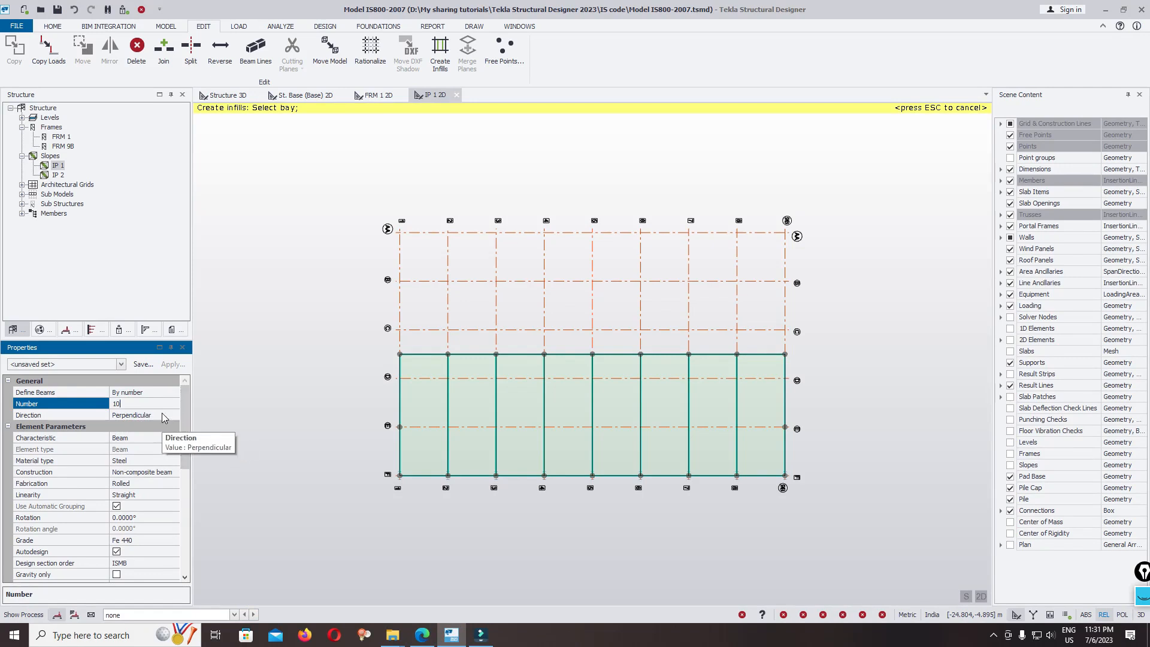
{"action": "left_click", "coordinate": [160, 415]}
{"action": "scroll", "coordinate": [464, 412], "scroll_direction": "up", "scroll_amount": 3}
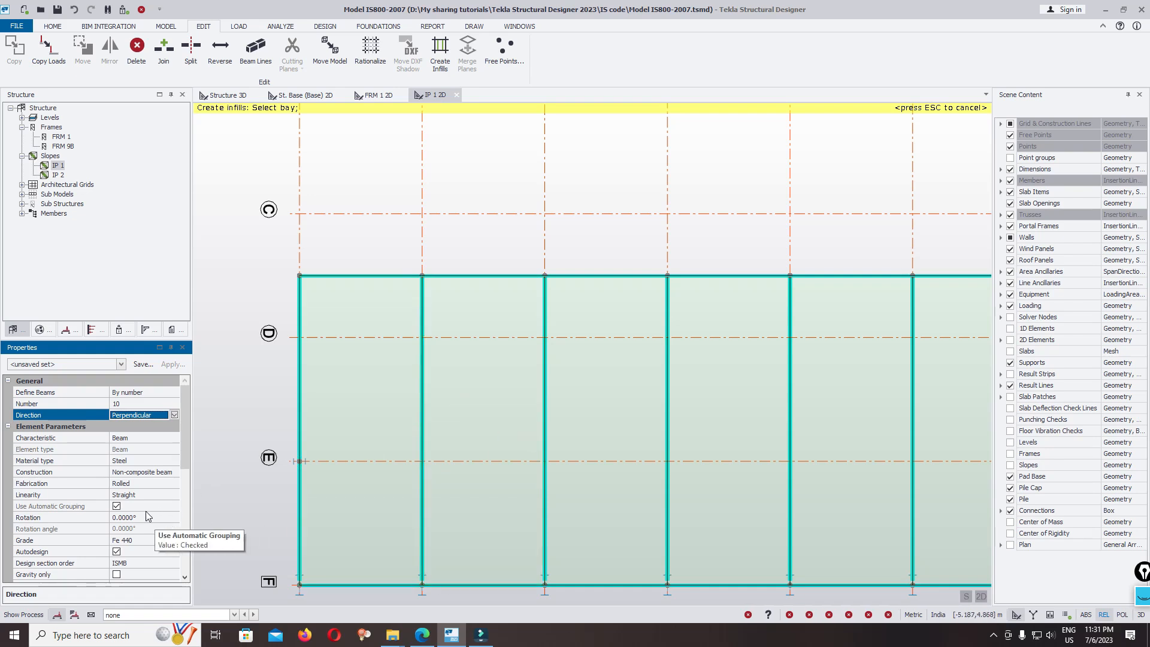
{"action": "left_click_drag", "start_coordinate": [185, 447], "coordinate": [180, 472]}
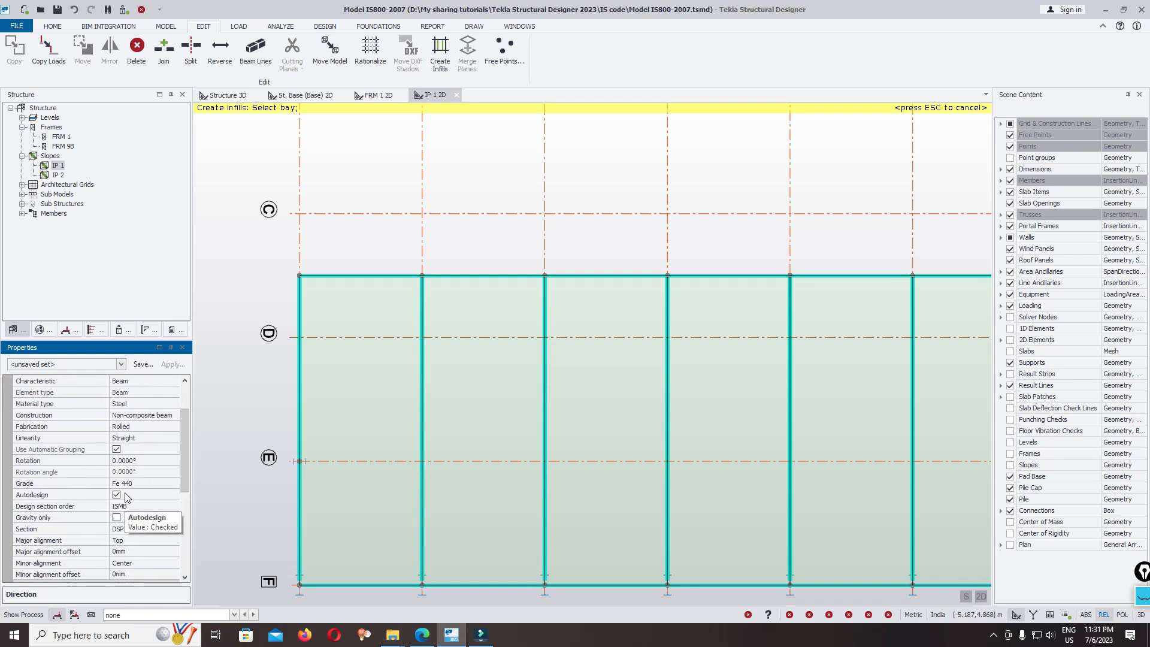
{"action": "left_click", "coordinate": [117, 494]}
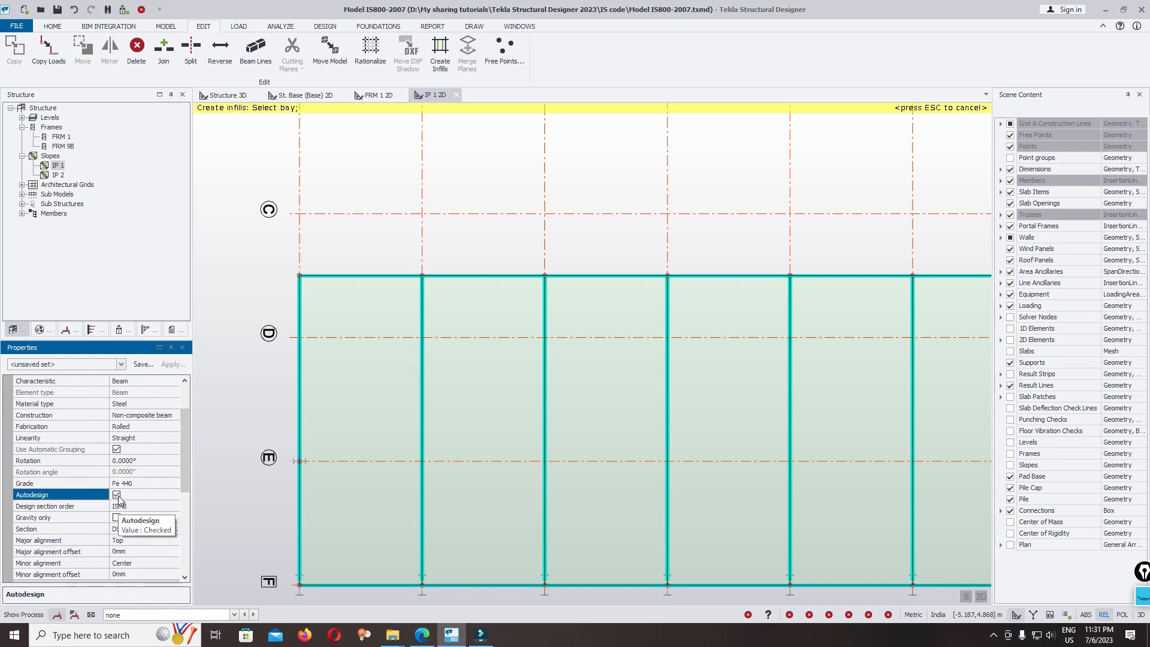
{"action": "left_click", "coordinate": [150, 506]}
{"action": "left_click", "coordinate": [174, 506]}
{"action": "left_click", "coordinate": [127, 541]}
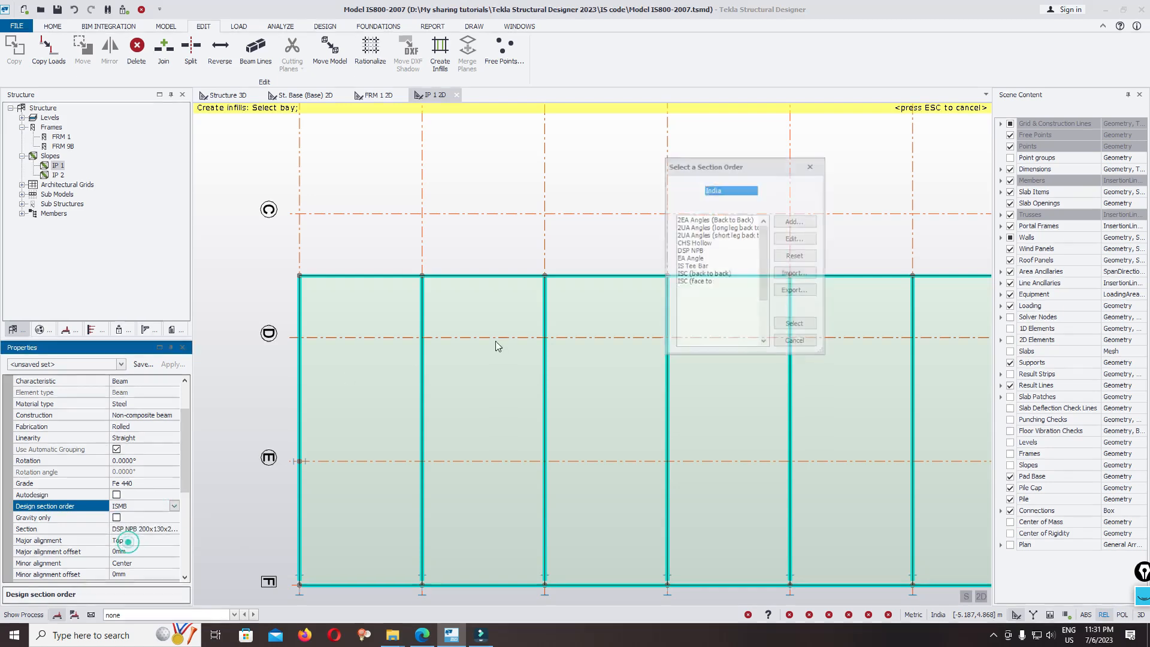
{"action": "left_click", "coordinate": [812, 166]}
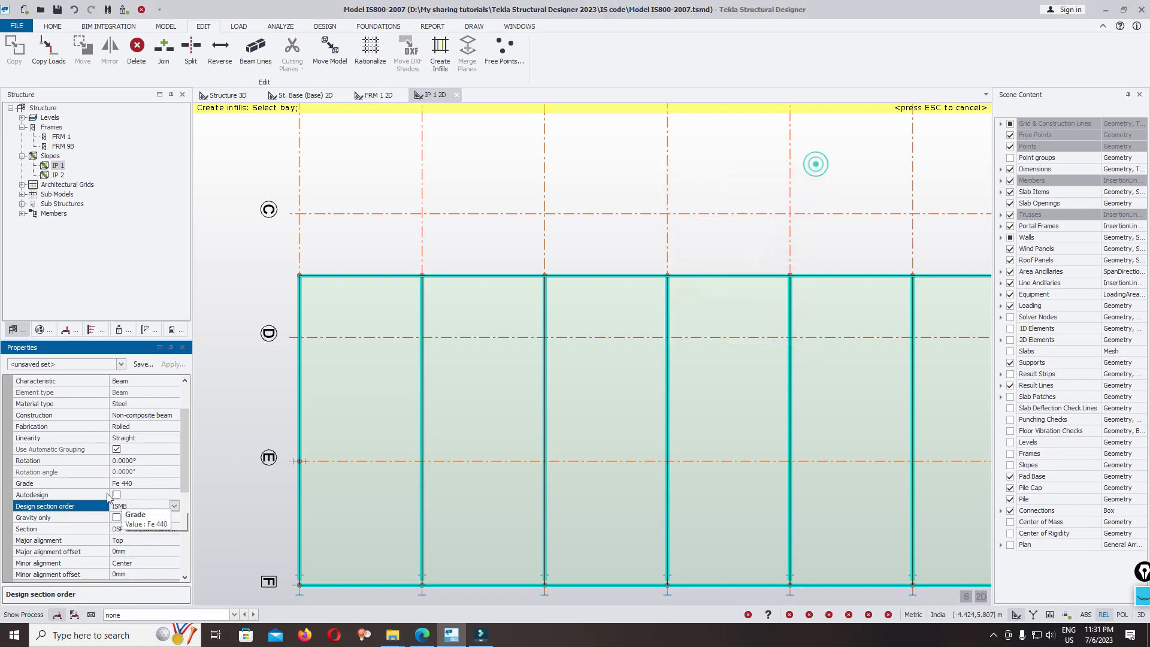
Assign the JC 150 section from the ISJC Sections group to the infill beams
{"action": "left_click_drag", "start_coordinate": [185, 484], "coordinate": [185, 502]}
{"action": "left_click", "coordinate": [176, 491]}
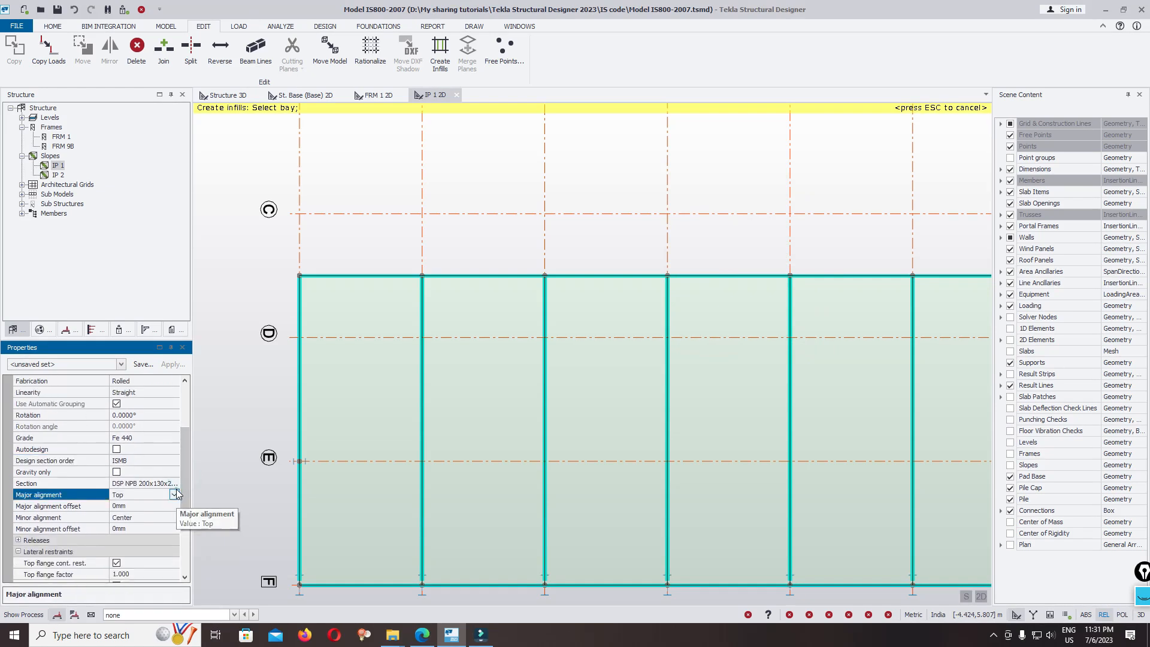
{"action": "left_click", "coordinate": [176, 482]}
{"action": "left_click", "coordinate": [175, 483]}
{"action": "left_click", "coordinate": [127, 515]}
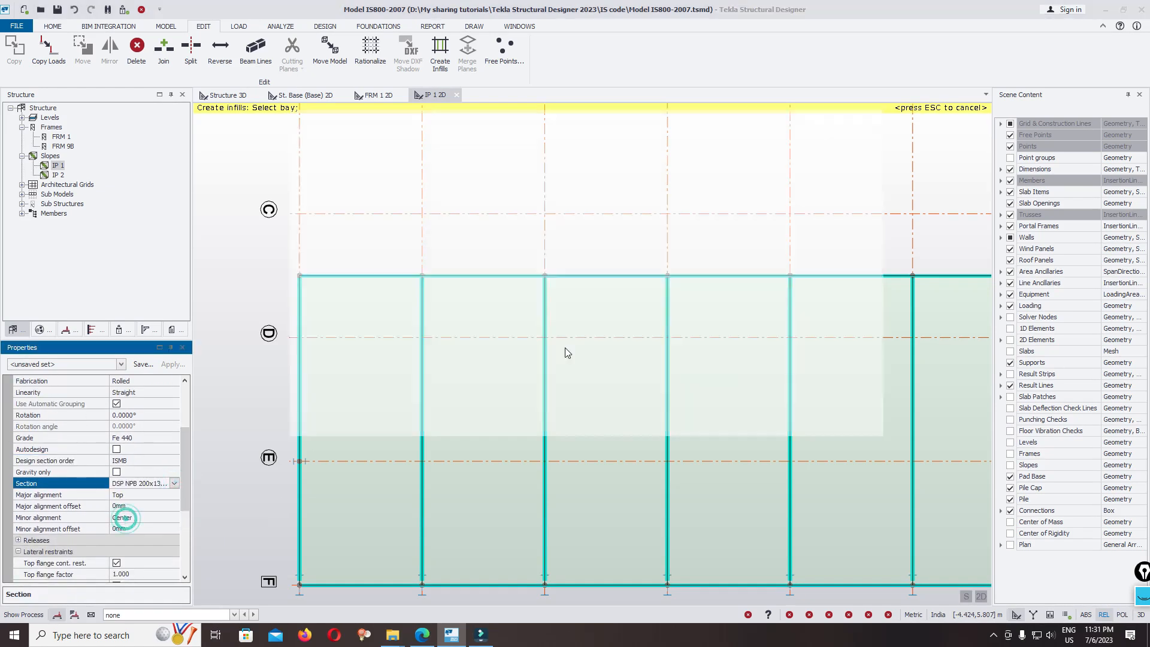
{"action": "scroll", "coordinate": [398, 283], "scroll_direction": "down", "scroll_amount": 2}
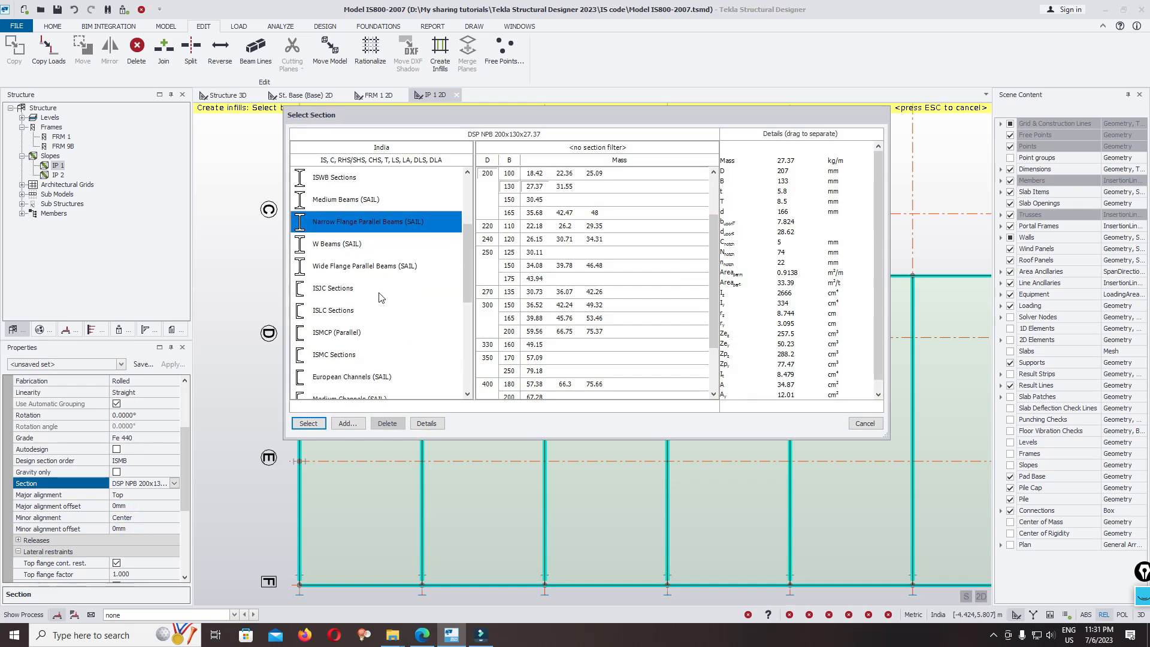
{"action": "left_click", "coordinate": [344, 289]}
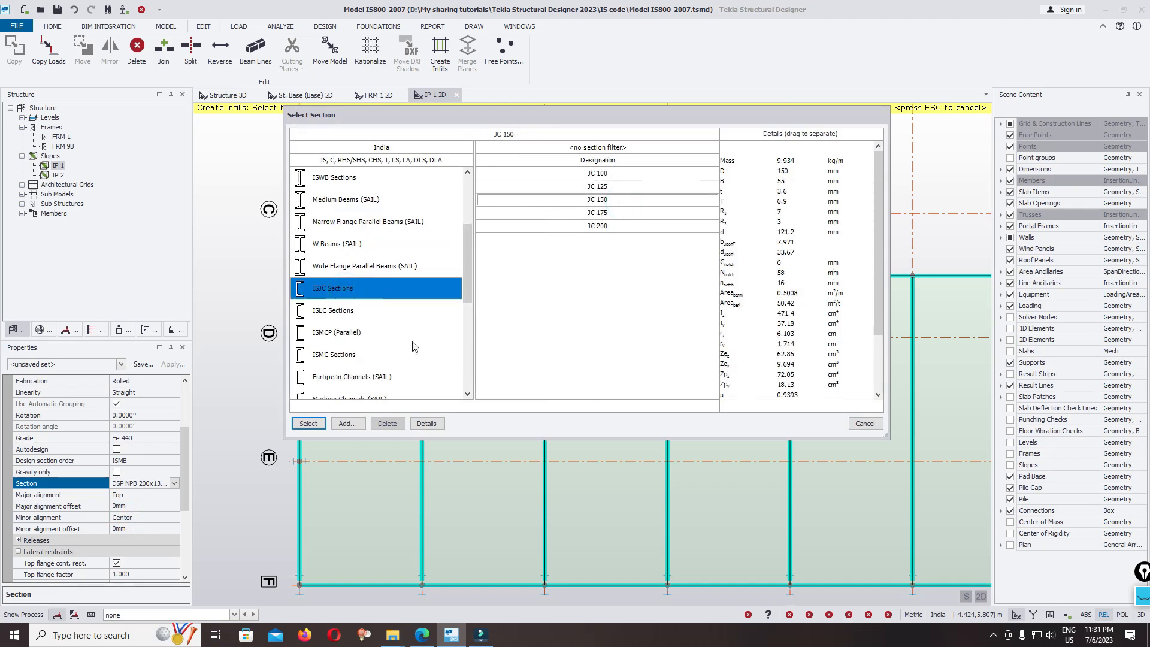
{"action": "left_click", "coordinate": [321, 424]}
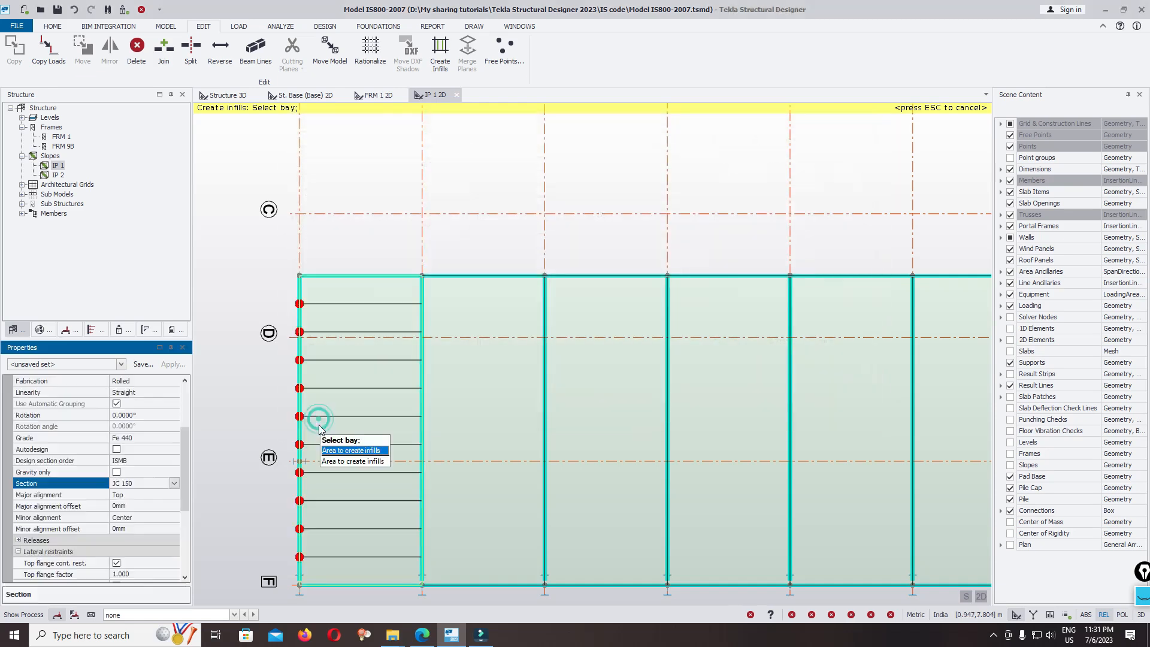
Create a new design section order named JC for India containing all the ISJC sections
{"action": "left_click", "coordinate": [174, 461]}
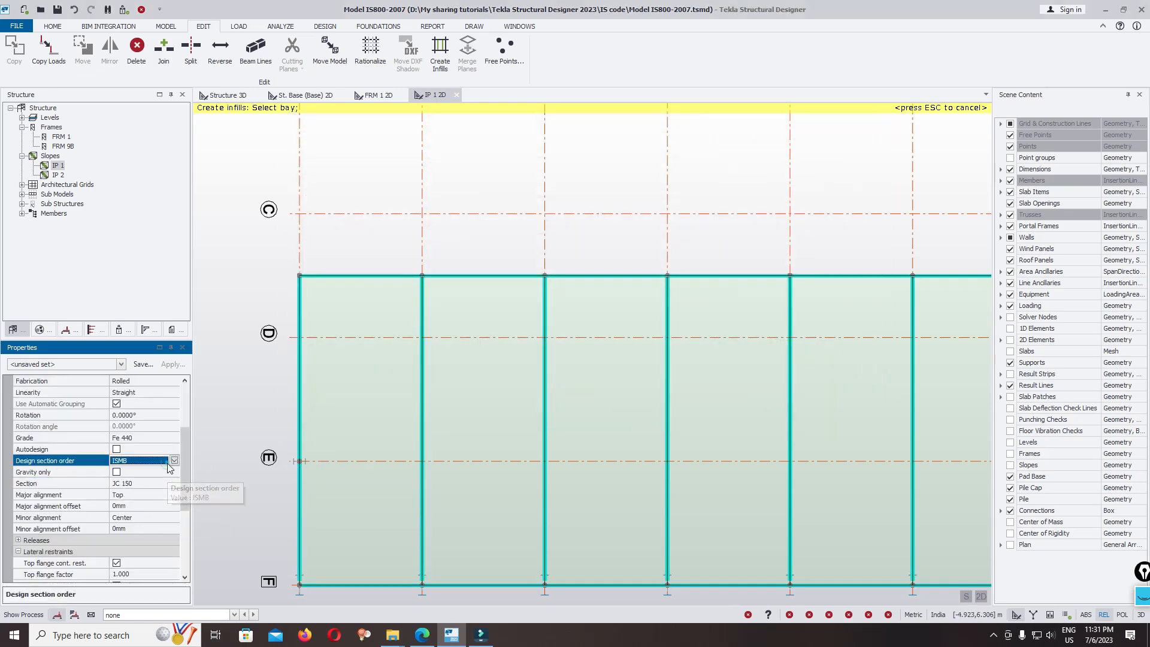
{"action": "left_click", "coordinate": [131, 498]}
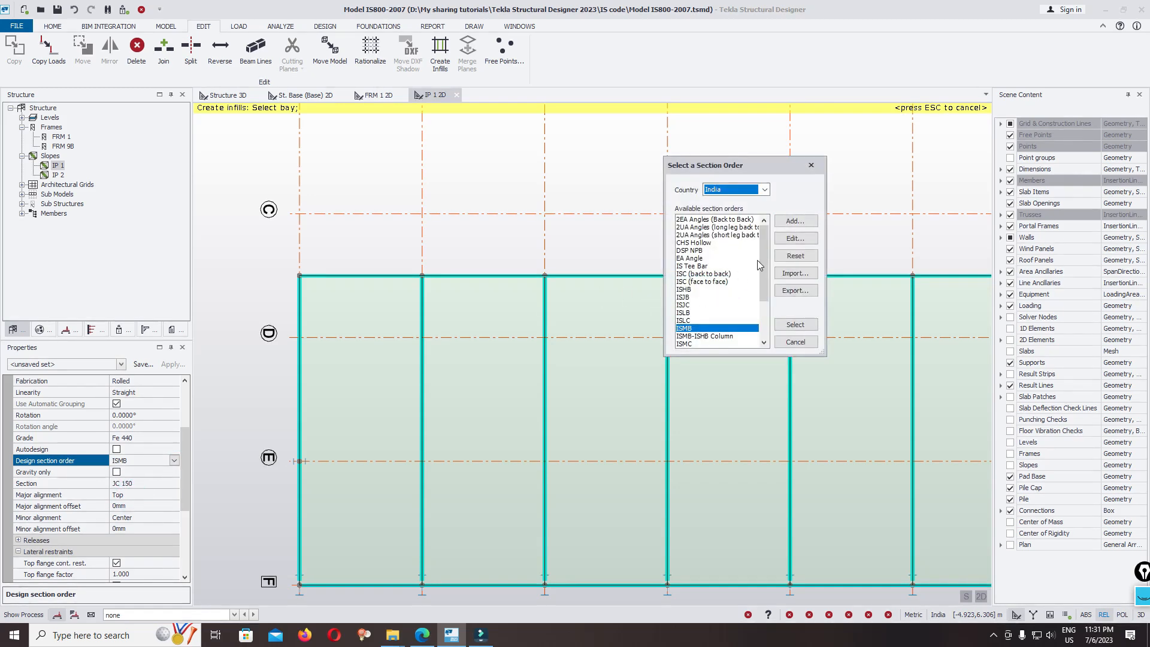
{"action": "left_click_drag", "start_coordinate": [764, 277], "coordinate": [763, 199]}
{"action": "left_click", "coordinate": [794, 222]}
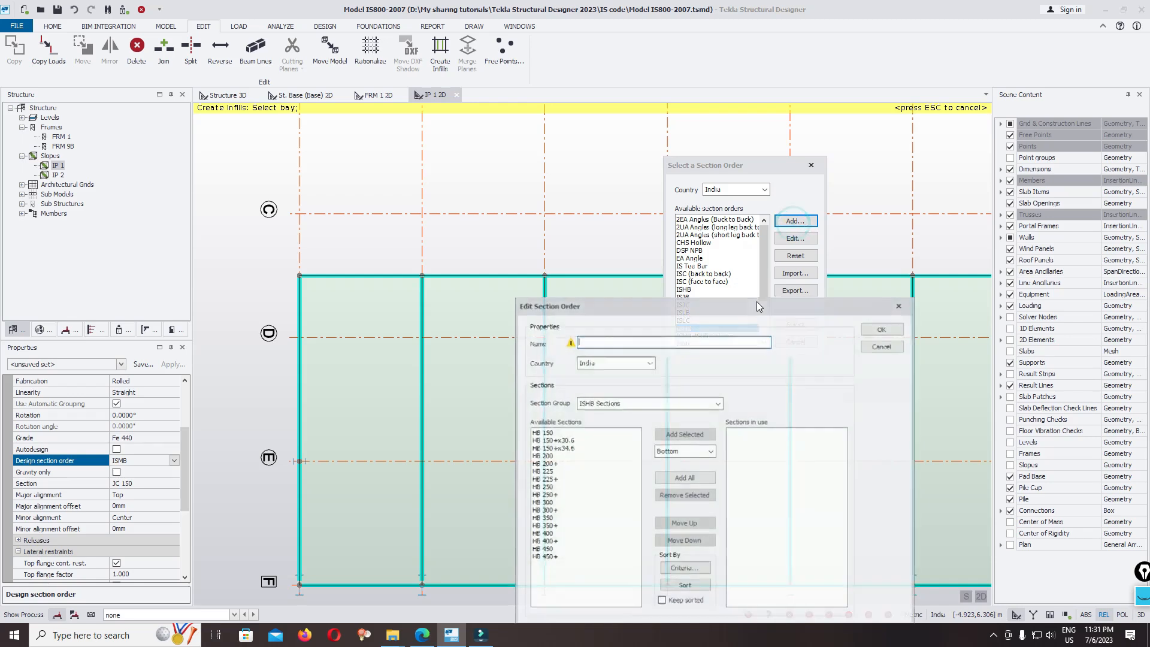
{"action": "left_click", "coordinate": [681, 404]}
{"action": "left_click", "coordinate": [693, 404]}
{"action": "left_click", "coordinate": [717, 404]}
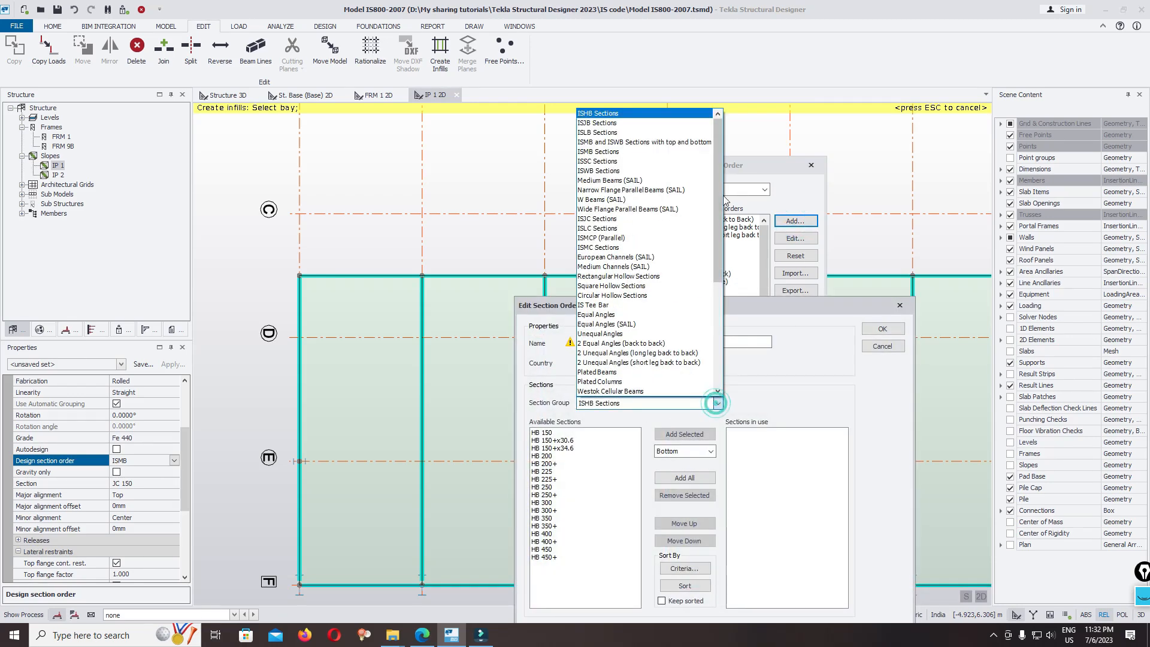
{"action": "left_click_drag", "start_coordinate": [714, 163], "coordinate": [709, 195]}
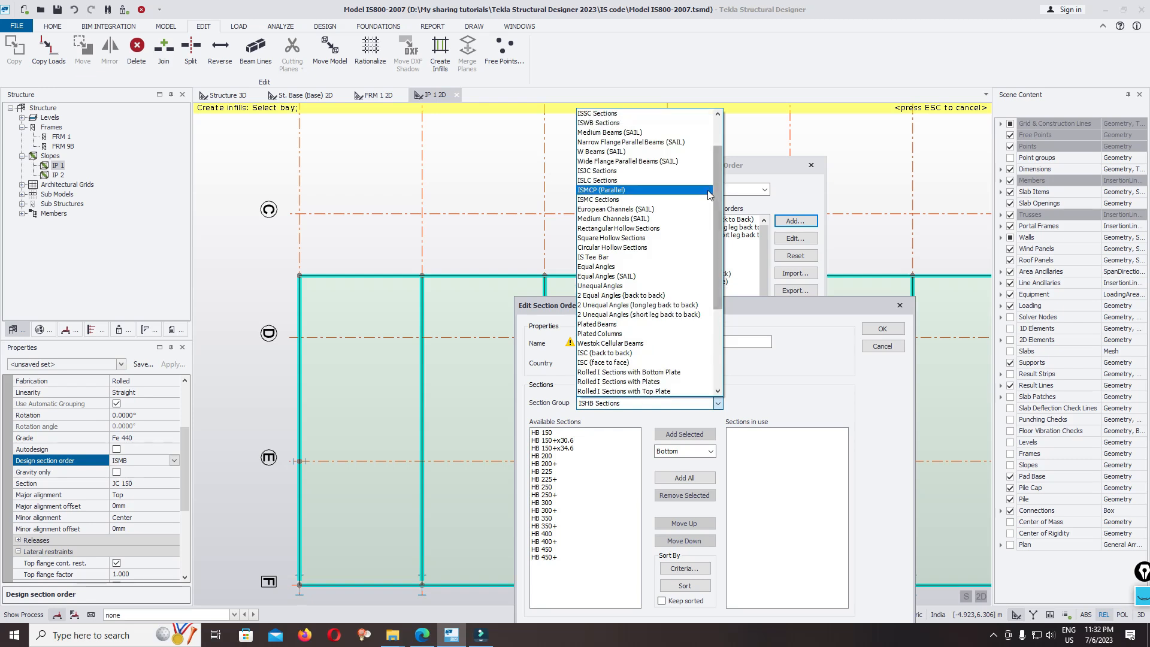
{"action": "left_click", "coordinate": [626, 172]}
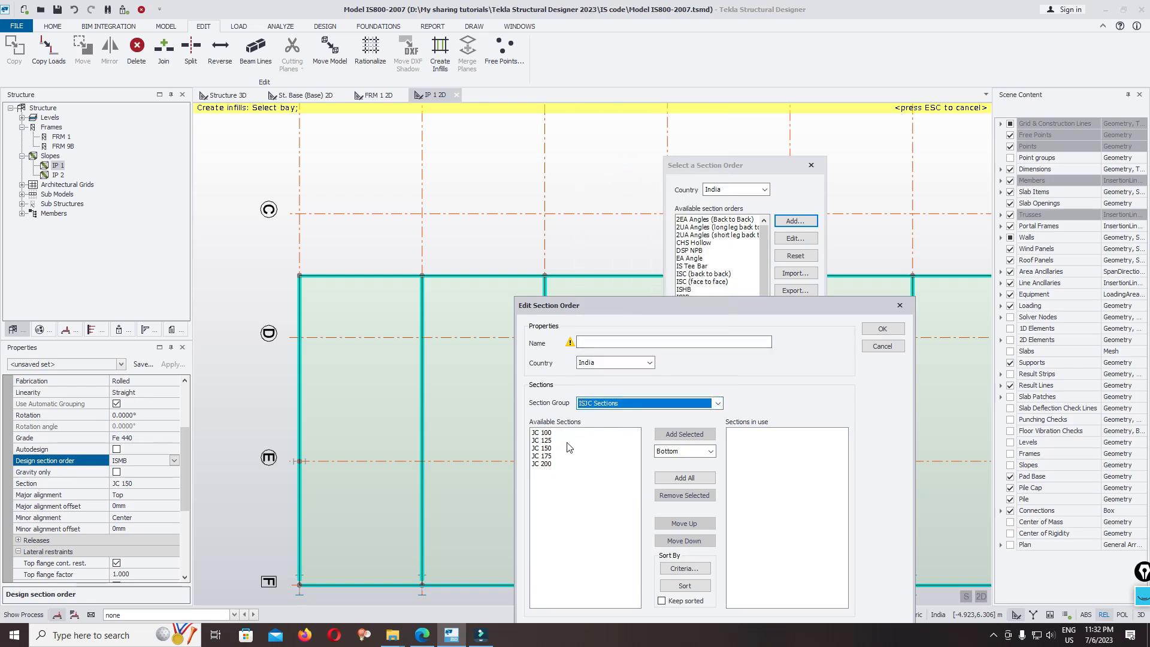
{"action": "left_click", "coordinate": [638, 345]}
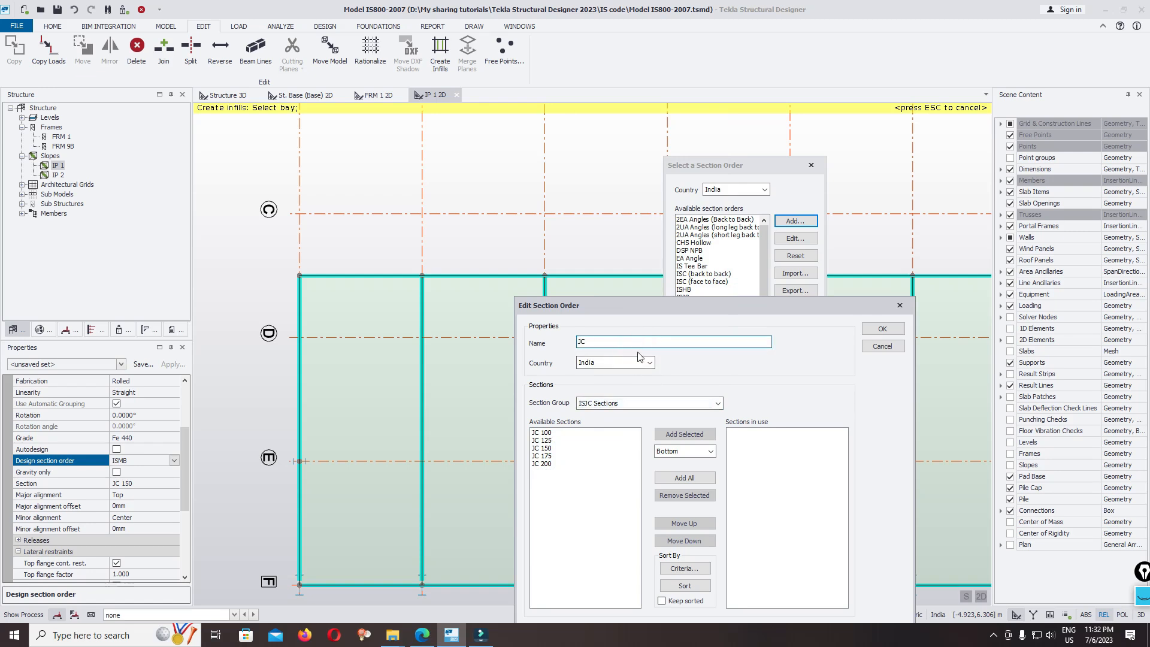
{"action": "left_click", "coordinate": [690, 479]}
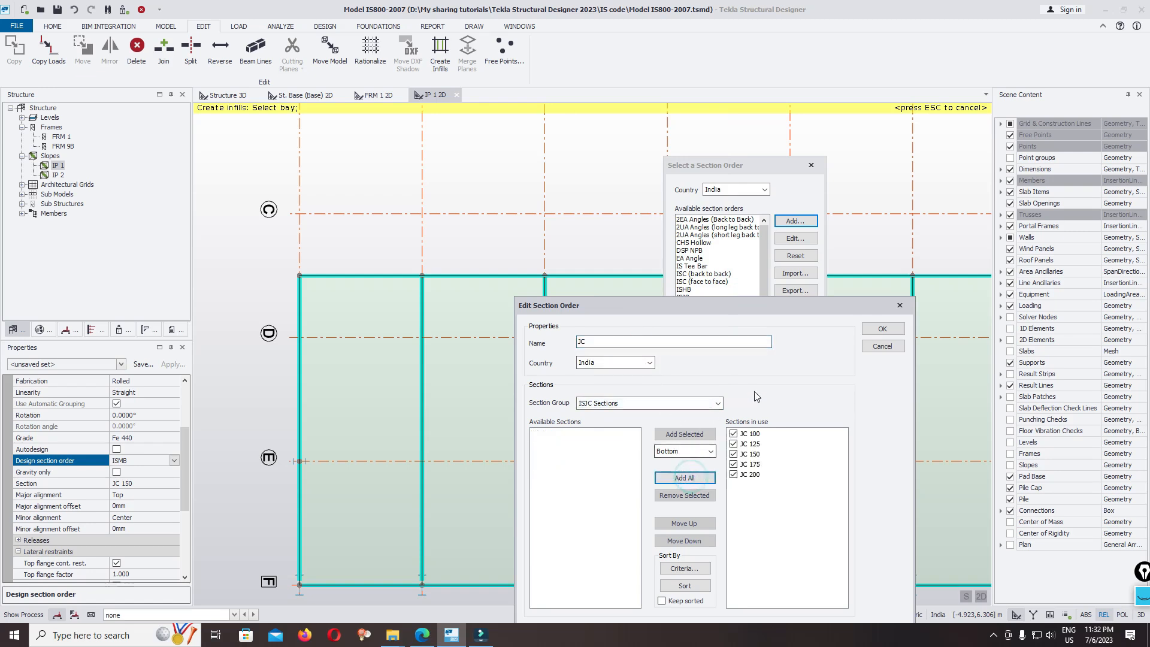
{"action": "left_click", "coordinate": [876, 332]}
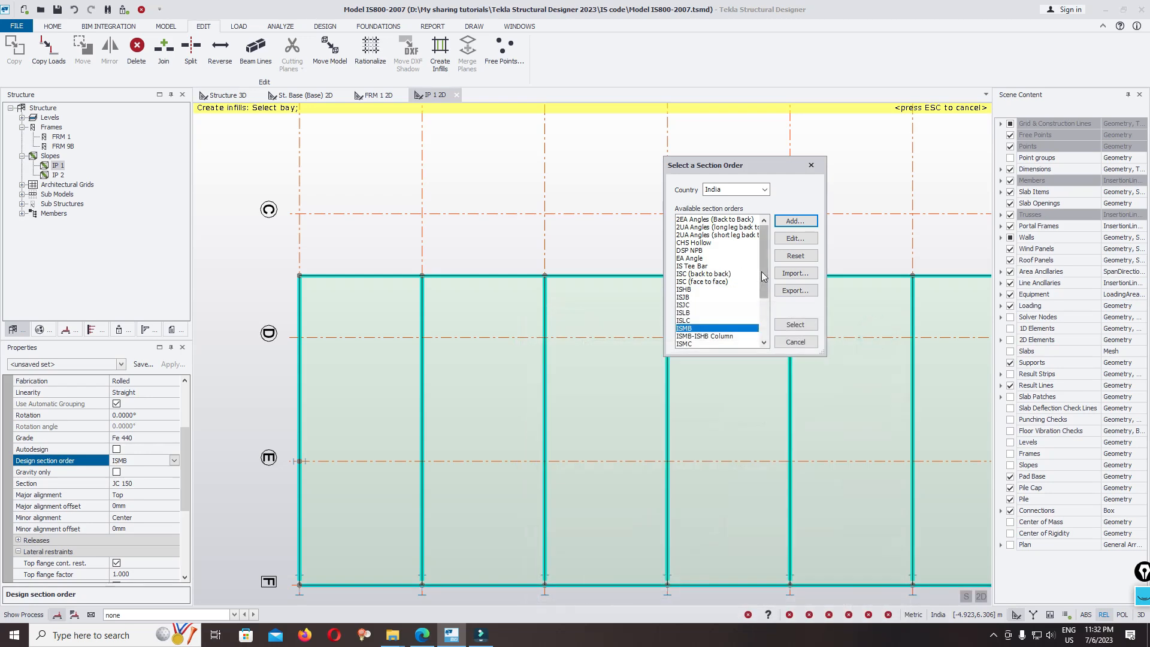
Choose JC as the design section order for the infill beams
{"action": "scroll", "coordinate": [763, 276], "scroll_direction": "down", "scroll_amount": 3}
{"action": "left_click", "coordinate": [694, 344]}
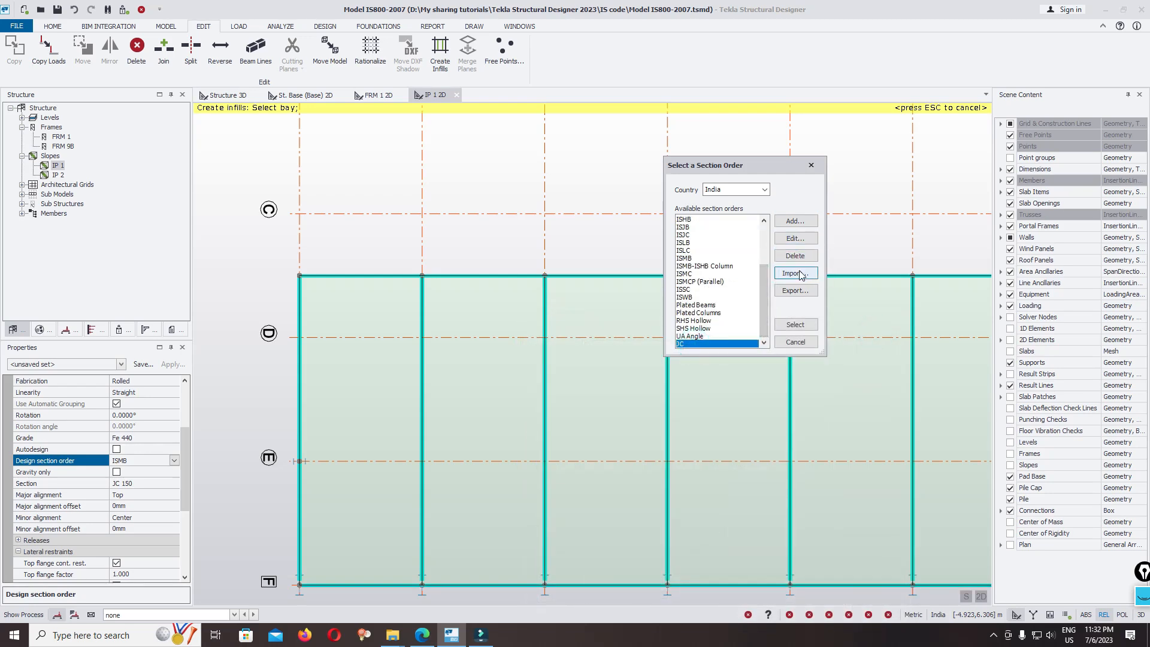
{"action": "left_click", "coordinate": [808, 327]}
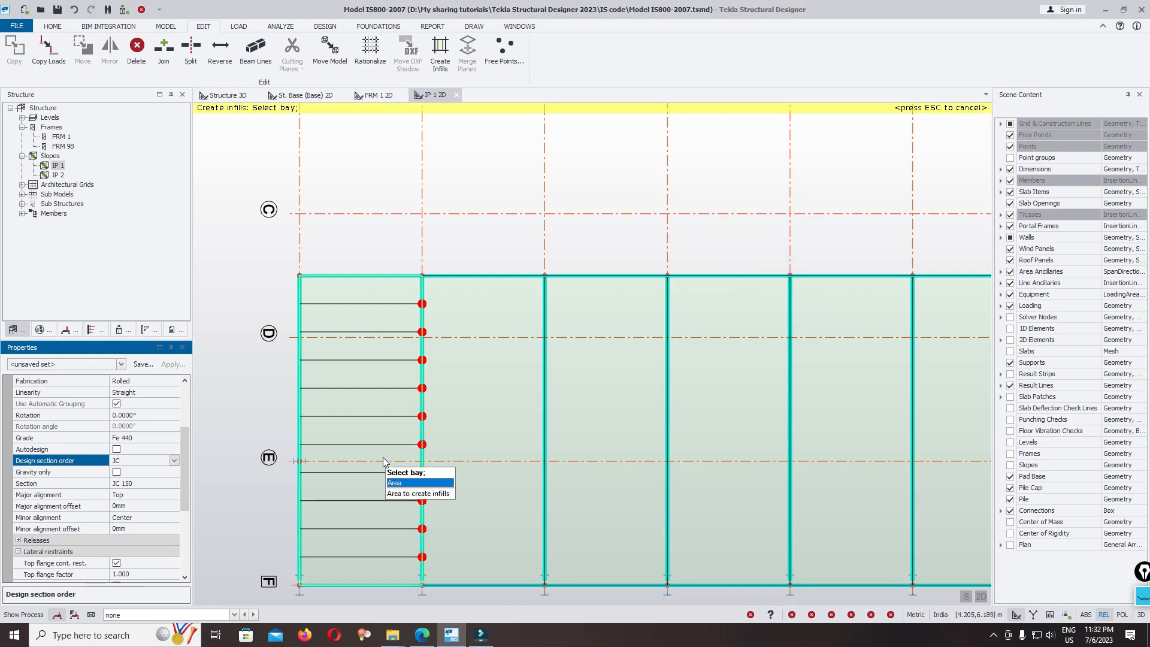
Turn off the continuous top flange restraint for the infill beams
{"action": "scroll", "coordinate": [188, 497], "scroll_direction": "down", "scroll_amount": 2}
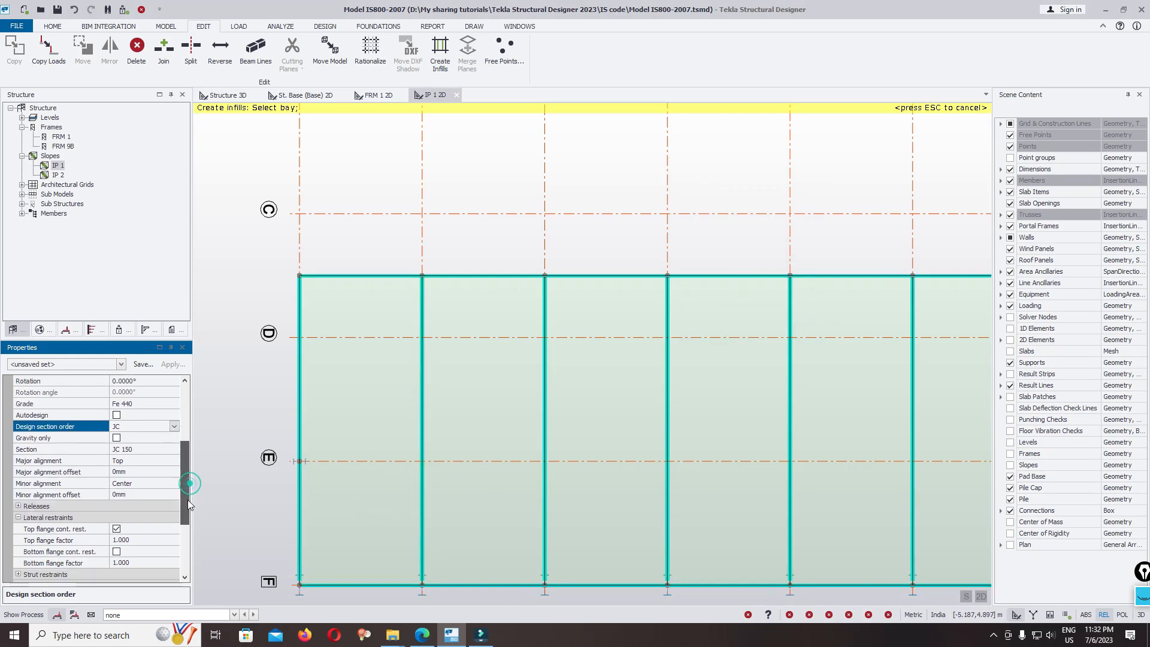
{"action": "left_click", "coordinate": [116, 496]}
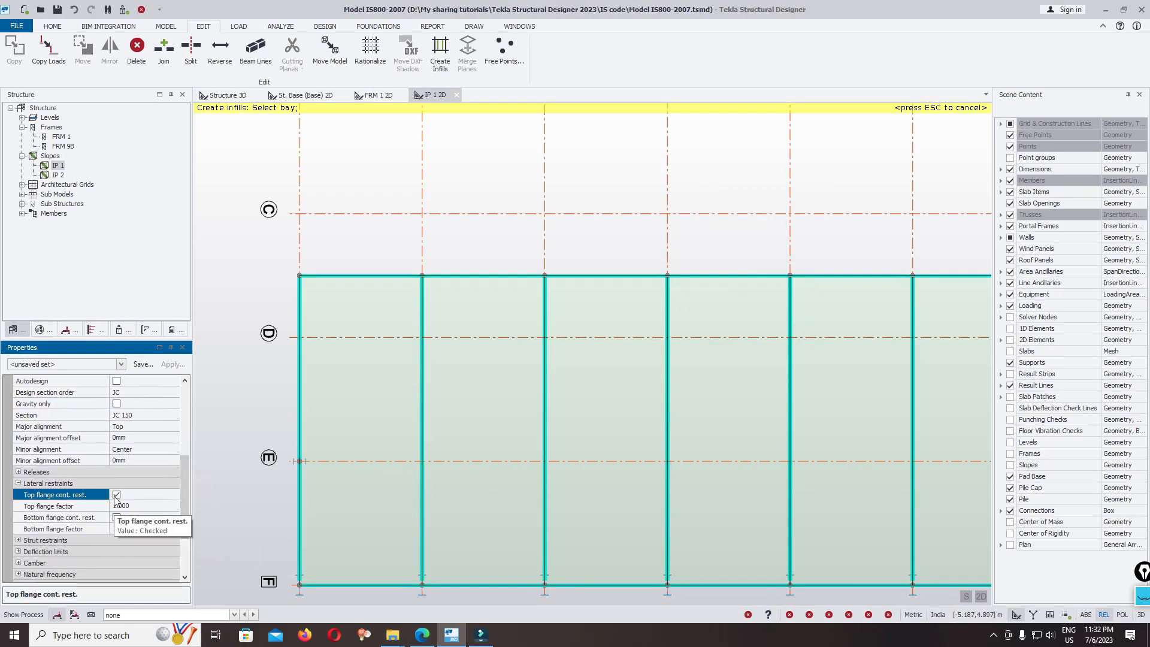
{"action": "scroll", "coordinate": [241, 435], "scroll_direction": "down", "scroll_amount": 1}
{"action": "scroll", "coordinate": [345, 397], "scroll_direction": "up", "scroll_amount": 2}
{"action": "scroll", "coordinate": [414, 363], "scroll_direction": "down", "scroll_amount": 2}
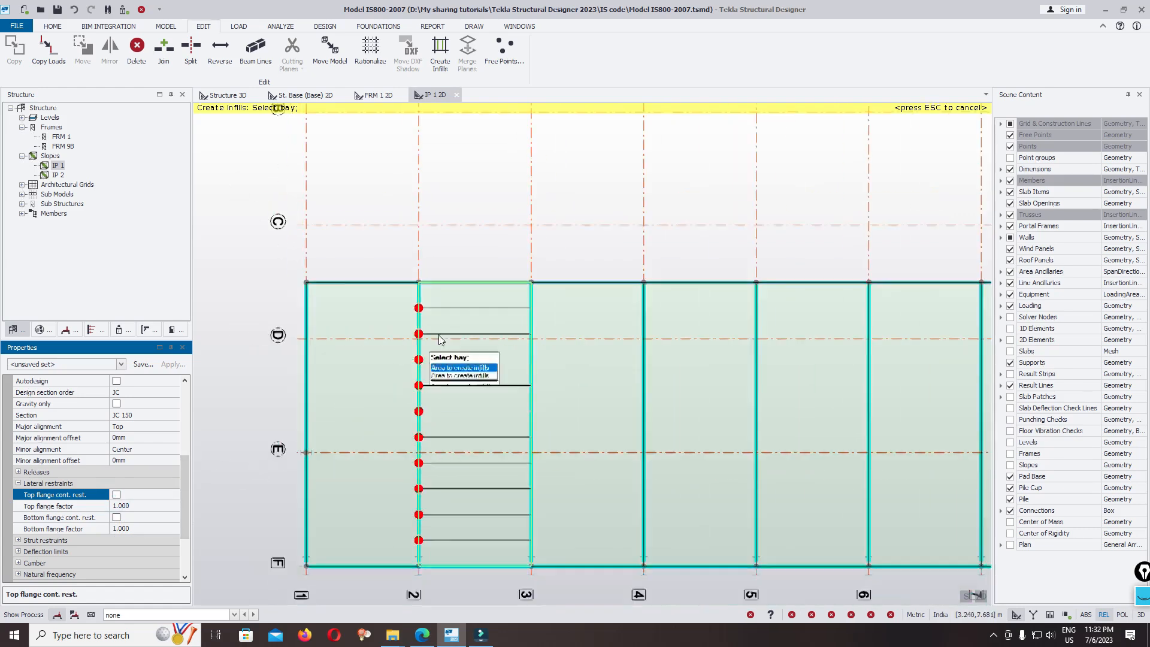
Try to create the infill beams in the two bays between gridlines 1 and 3
{"action": "left_click", "coordinate": [359, 380]}
{"action": "scroll", "coordinate": [353, 379], "scroll_direction": "down", "scroll_amount": 1}
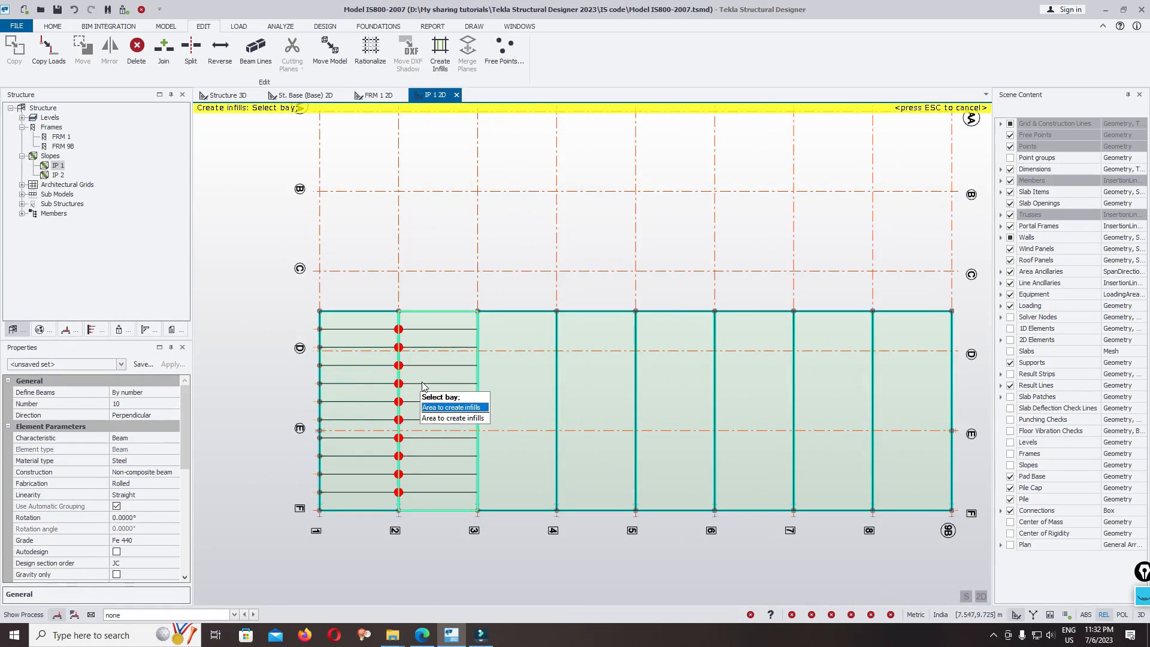
{"action": "left_click", "coordinate": [418, 381]}
{"action": "key", "text": "Escape"}
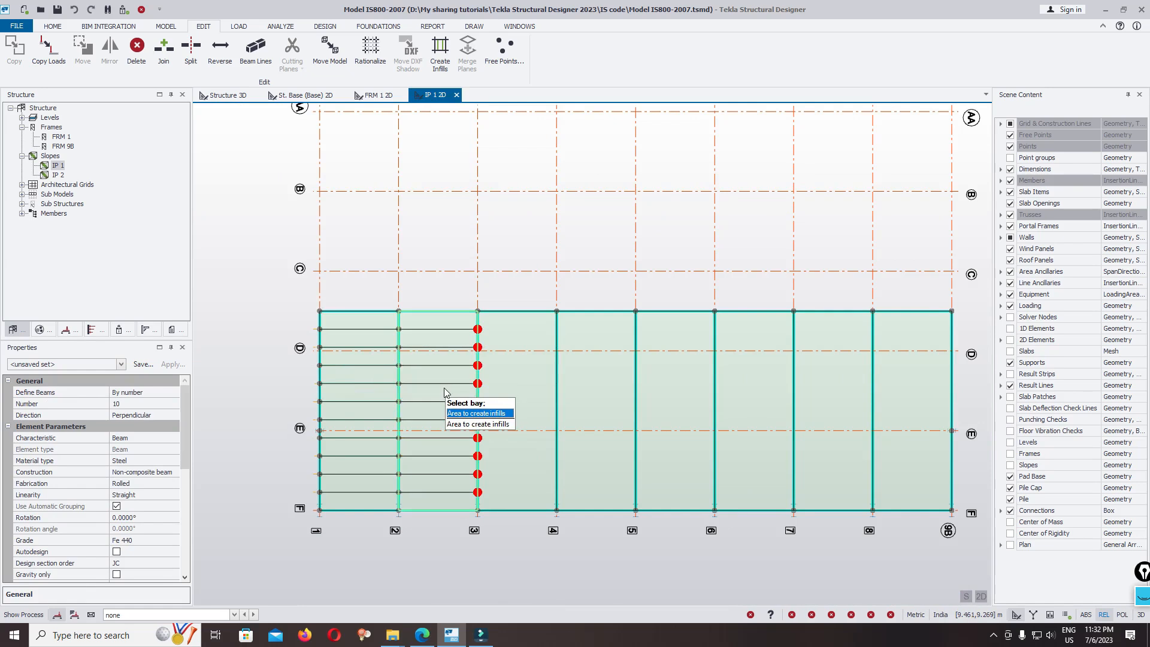
Set the major alignment of the infill beams to Bottom
{"action": "left_click_drag", "start_coordinate": [185, 412], "coordinate": [185, 454]}
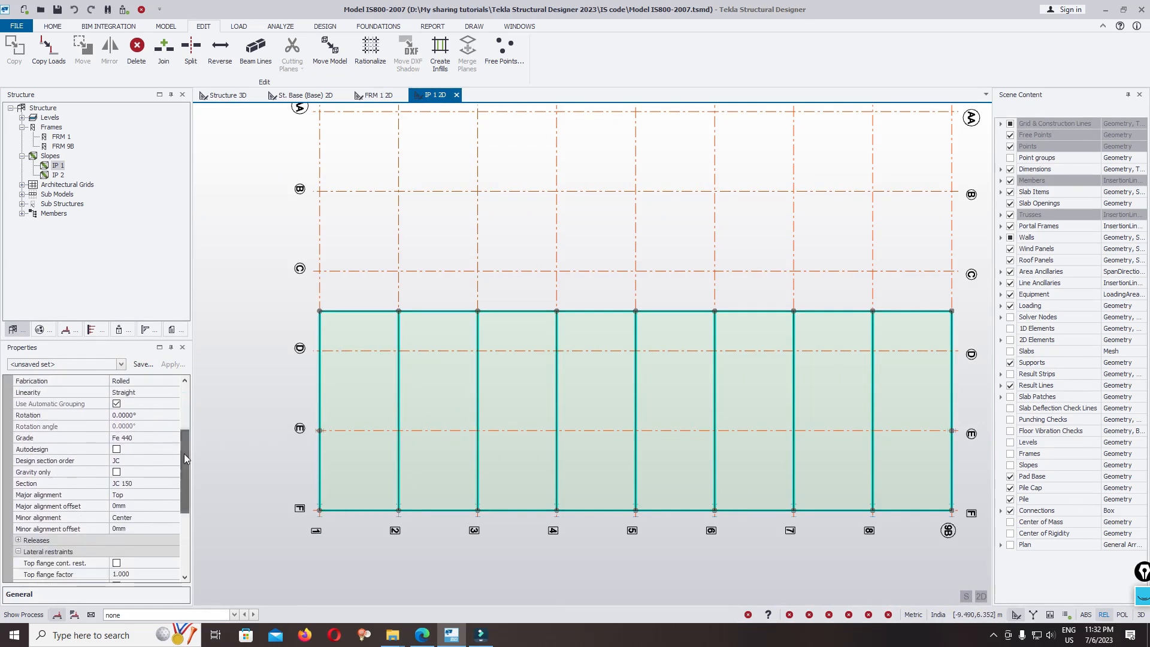
{"action": "left_click", "coordinate": [137, 494]}
{"action": "left_click", "coordinate": [174, 494]}
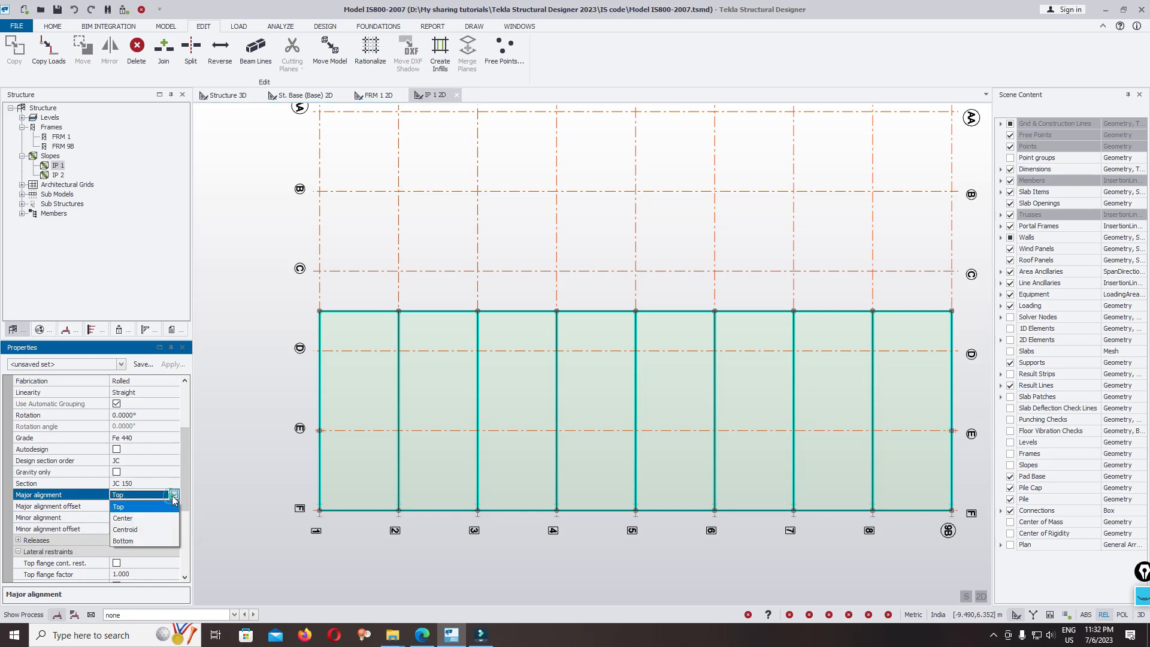
{"action": "left_click", "coordinate": [133, 541]}
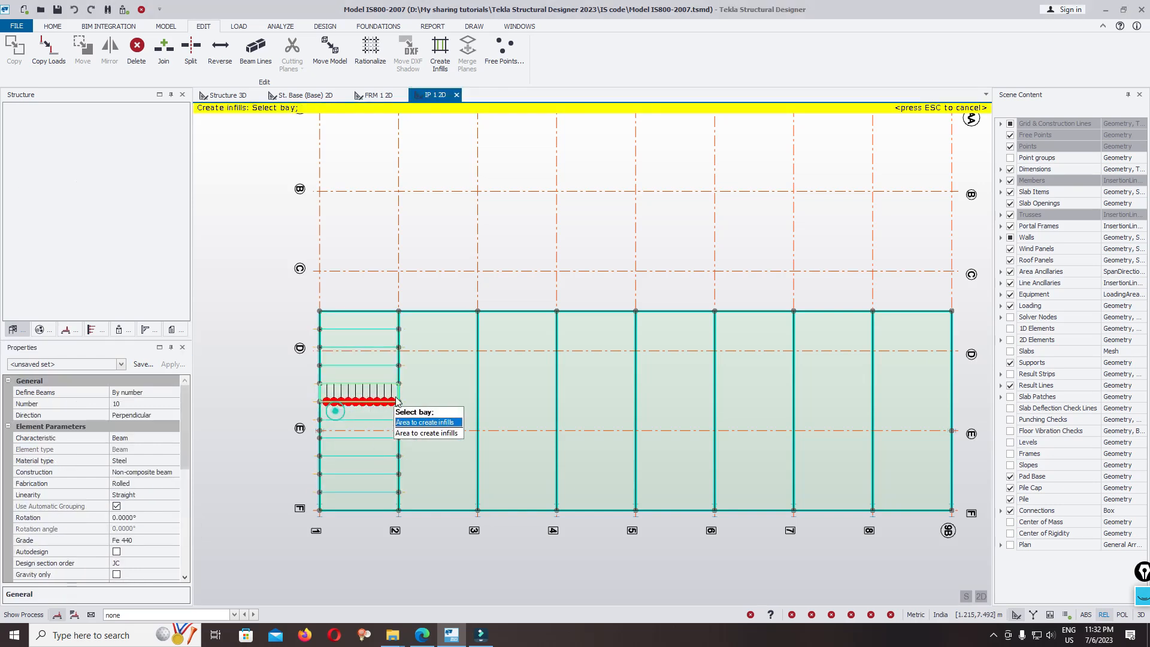
Create the infill beams in all eight bays of the slope, from gridline 1 to 9B
{"action": "left_click", "coordinate": [418, 400]}
{"action": "left_click", "coordinate": [513, 402]}
{"action": "left_click", "coordinate": [586, 400]}
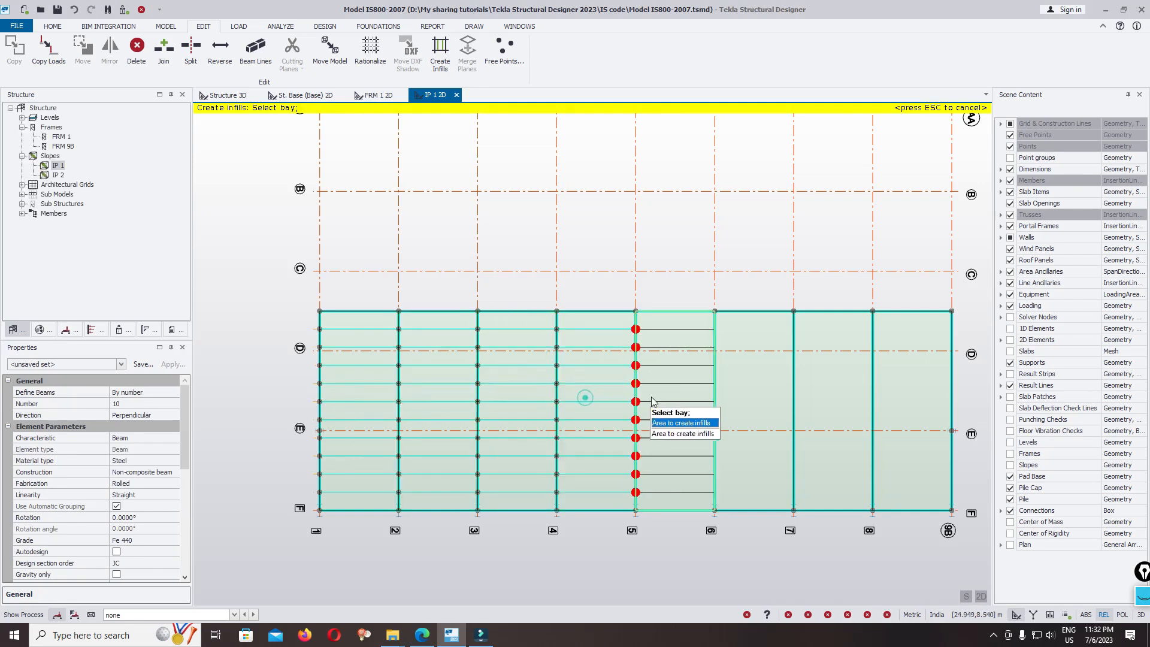
{"action": "left_click", "coordinate": [662, 398]}
{"action": "left_click", "coordinate": [755, 398]}
{"action": "left_click", "coordinate": [835, 396]}
{"action": "left_click", "coordinate": [920, 397]}
{"action": "key", "text": "Escape"}
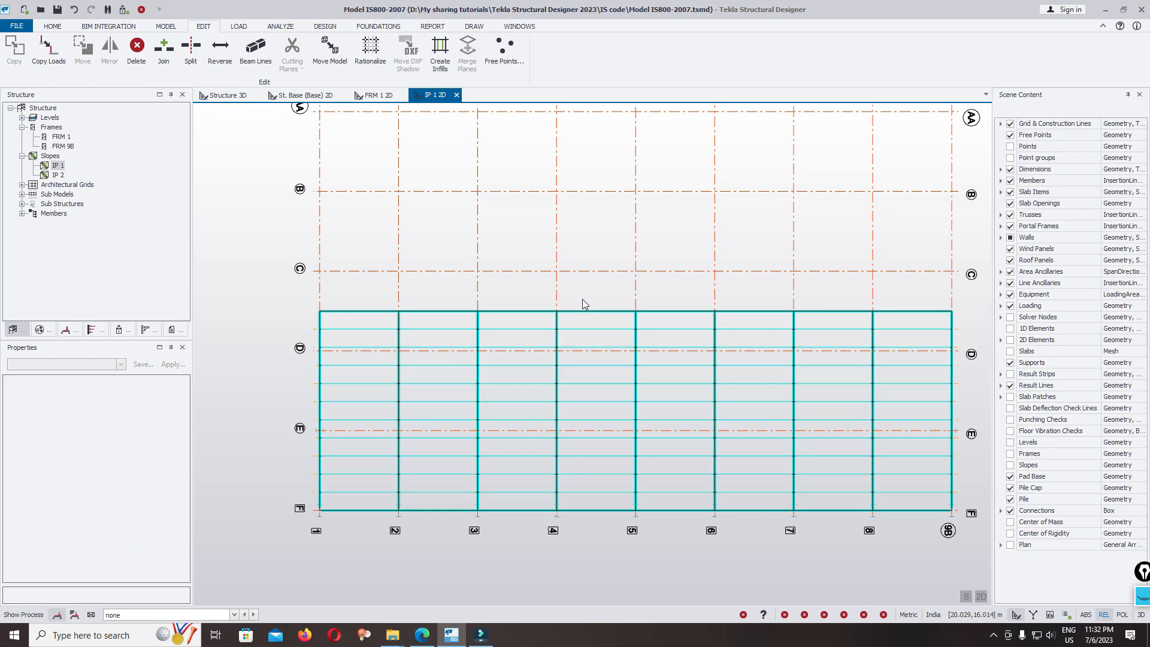
Open the 3D structure view and examine from the front how the purlins sit on the rafter
{"action": "left_click", "coordinate": [219, 97]}
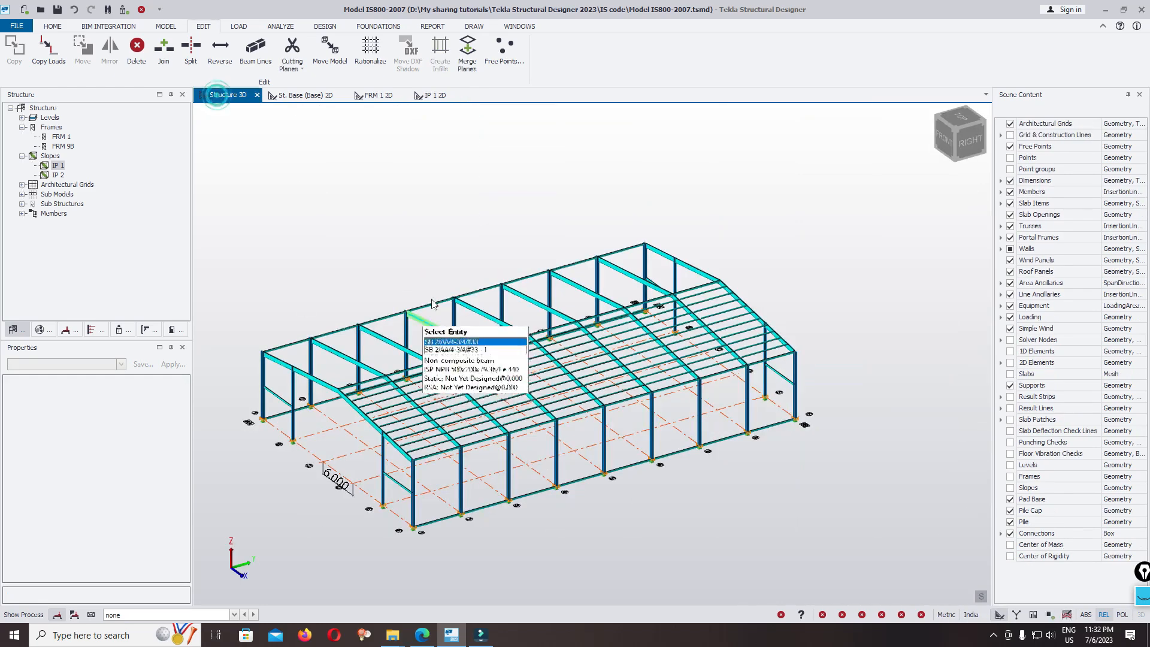
{"action": "left_click", "coordinate": [968, 159]}
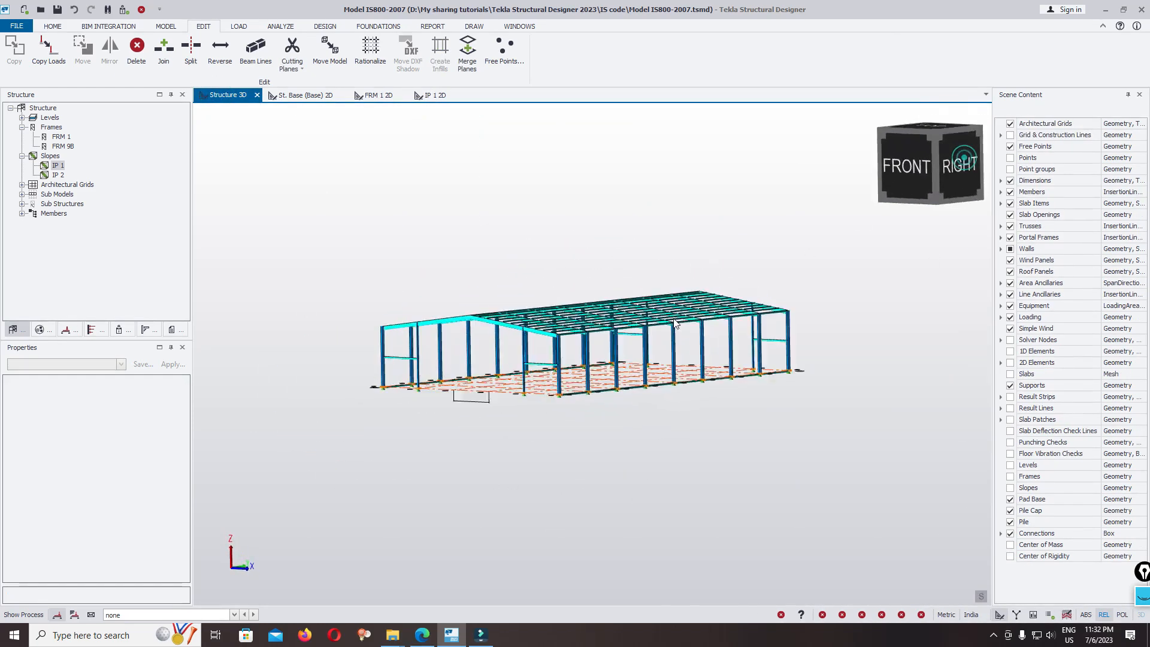
{"action": "right_click_drag", "start_coordinate": [931, 179], "coordinate": [969, 209]}
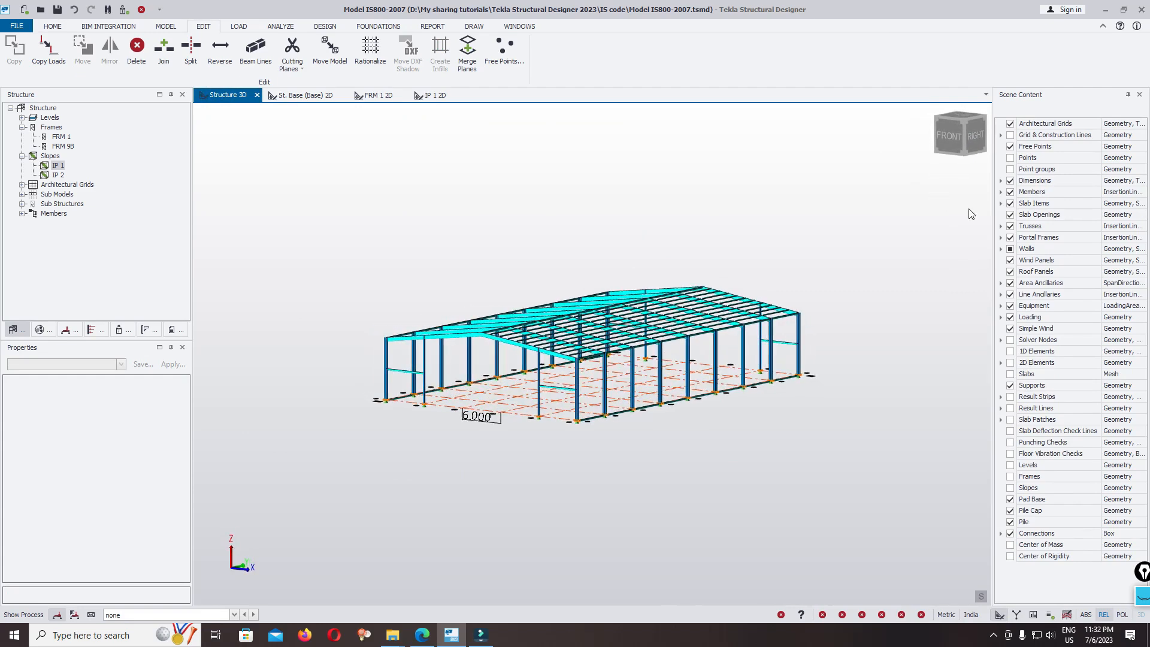
{"action": "left_click", "coordinate": [949, 137]}
{"action": "scroll", "coordinate": [675, 309], "scroll_direction": "up", "scroll_amount": 3}
{"action": "scroll", "coordinate": [675, 309], "scroll_direction": "up", "scroll_amount": 5}
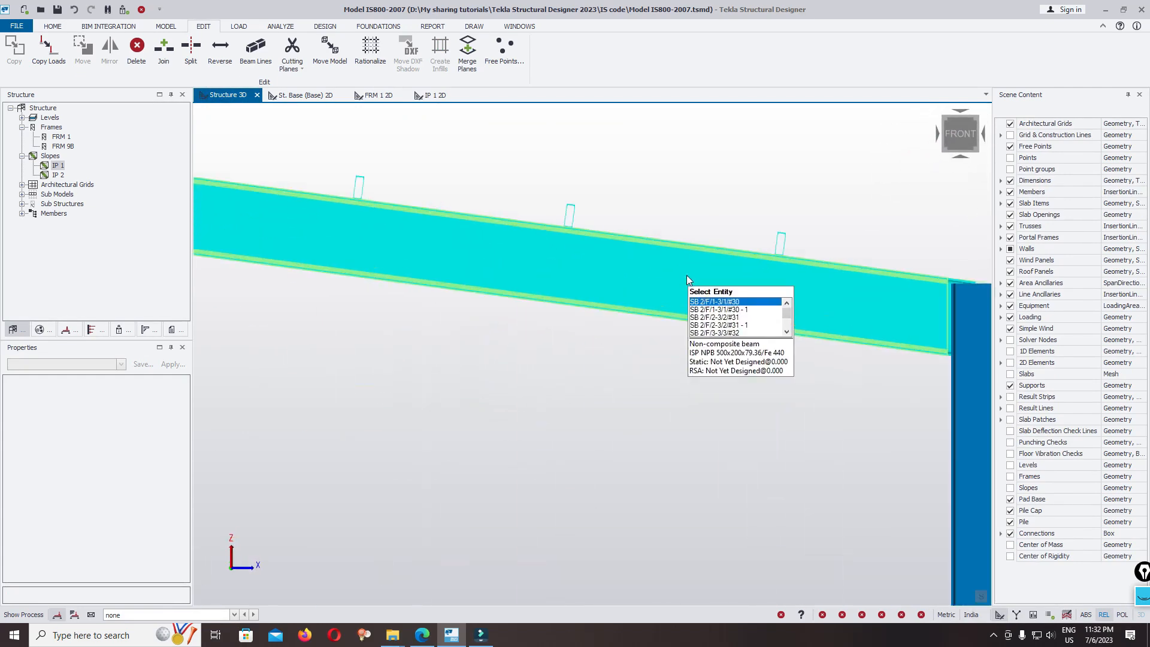
Inspect the purlins along the roof slope in 3D, checking their seating on each portal rafter up close and from the back
{"action": "right_click_drag", "start_coordinate": [705, 335], "coordinate": [584, 408]}
{"action": "scroll", "coordinate": [670, 292], "scroll_direction": "down", "scroll_amount": 3}
{"action": "right_click_drag", "start_coordinate": [668, 293], "coordinate": [554, 346]}
{"action": "scroll", "coordinate": [676, 326], "scroll_direction": "up", "scroll_amount": 4}
{"action": "scroll", "coordinate": [721, 271], "scroll_direction": "up", "scroll_amount": 3}
{"action": "scroll", "coordinate": [848, 255], "scroll_direction": "down", "scroll_amount": 5}
{"action": "right_click_drag", "start_coordinate": [849, 255], "coordinate": [563, 314]}
{"action": "scroll", "coordinate": [597, 280], "scroll_direction": "down", "scroll_amount": 2}
{"action": "scroll", "coordinate": [878, 310], "scroll_direction": "down", "scroll_amount": 3}
{"action": "scroll", "coordinate": [644, 300], "scroll_direction": "up", "scroll_amount": 5}
{"action": "scroll", "coordinate": [738, 316], "scroll_direction": "down", "scroll_amount": 3}
{"action": "right_click_drag", "start_coordinate": [737, 311], "coordinate": [597, 314]}
{"action": "middle_click_drag", "start_coordinate": [522, 266], "coordinate": [748, 251]}
{"action": "right_click_drag", "start_coordinate": [676, 326], "coordinate": [537, 284]}
{"action": "scroll", "coordinate": [538, 288], "scroll_direction": "up", "scroll_amount": 5}
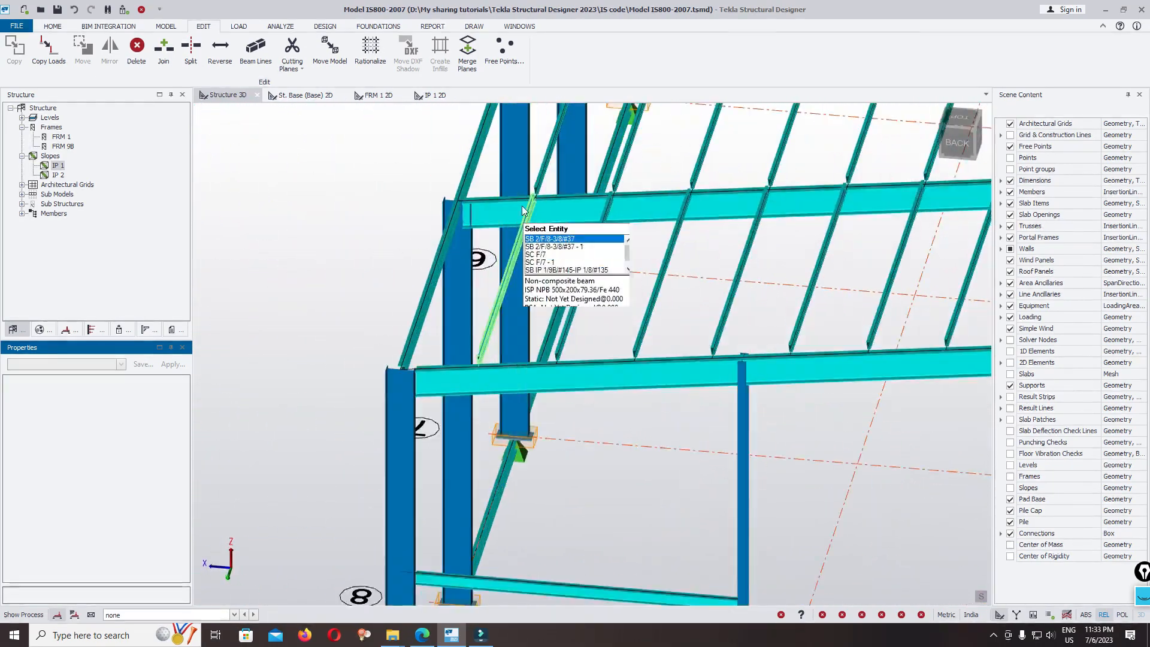
{"action": "scroll", "coordinate": [595, 394], "scroll_direction": "down", "scroll_amount": 3}
{"action": "scroll", "coordinate": [603, 338], "scroll_direction": "up", "scroll_amount": 6}
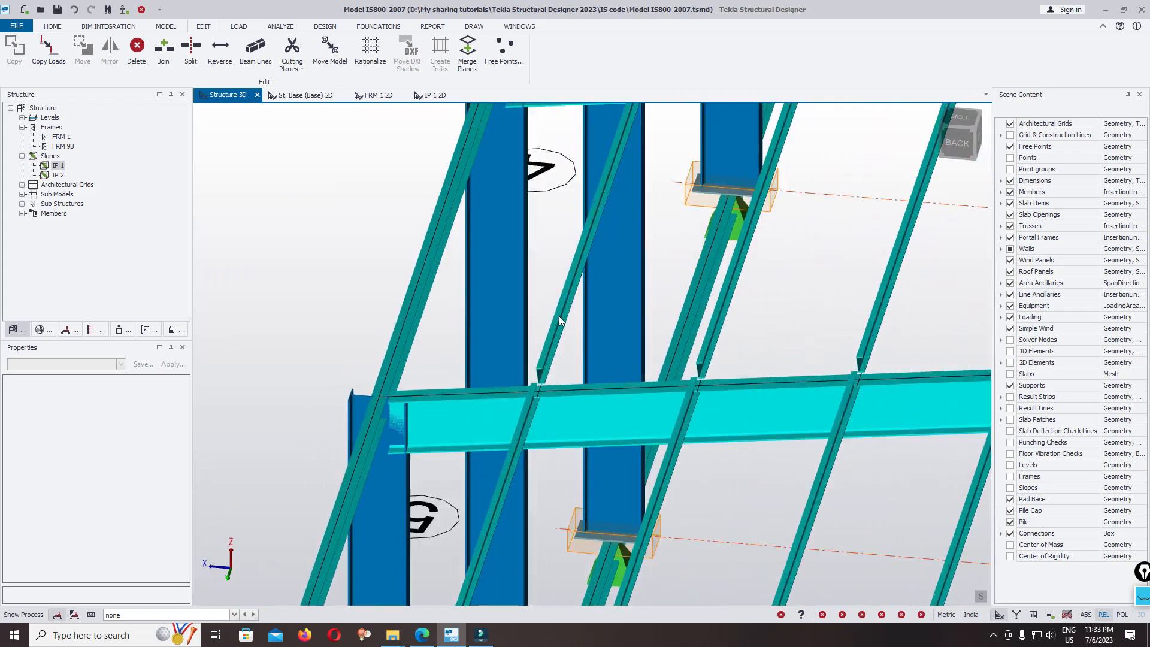
{"action": "middle_click_drag", "start_coordinate": [693, 183], "coordinate": [584, 570]}
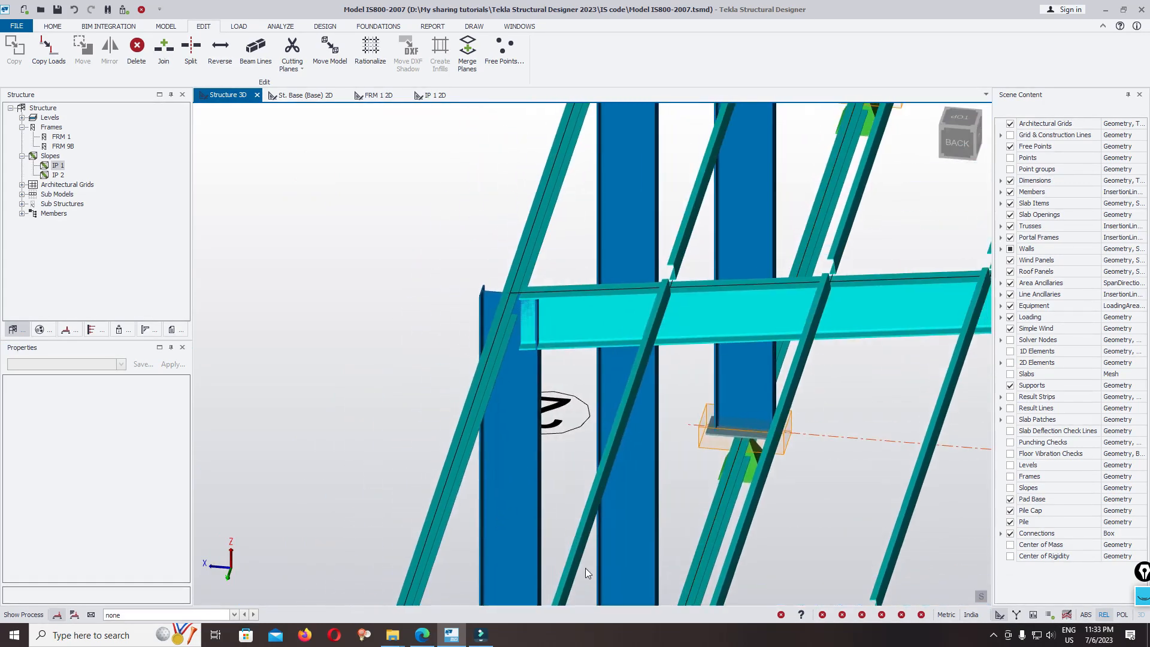
{"action": "scroll", "coordinate": [743, 72], "scroll_direction": "down", "scroll_amount": 3}
{"action": "scroll", "coordinate": [741, 174], "scroll_direction": "down", "scroll_amount": 1}
{"action": "middle_click_drag", "start_coordinate": [740, 174], "coordinate": [636, 364]}
{"action": "scroll", "coordinate": [603, 285], "scroll_direction": "down", "scroll_amount": 8}
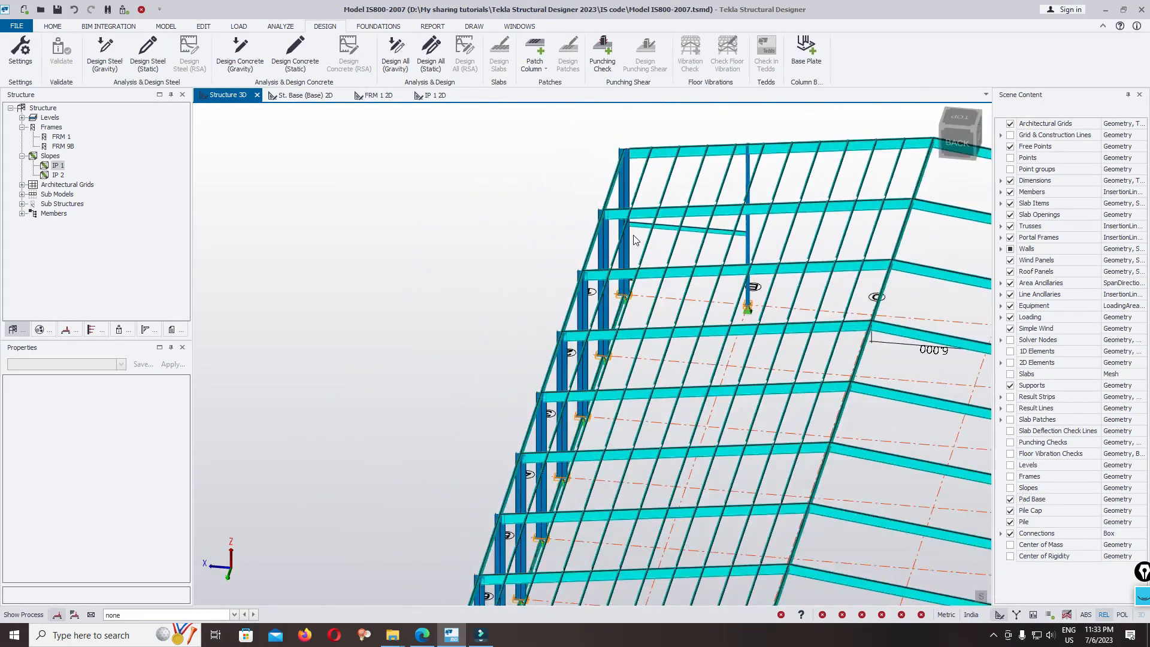
{"action": "right_click_drag", "start_coordinate": [577, 390], "coordinate": [621, 418]}
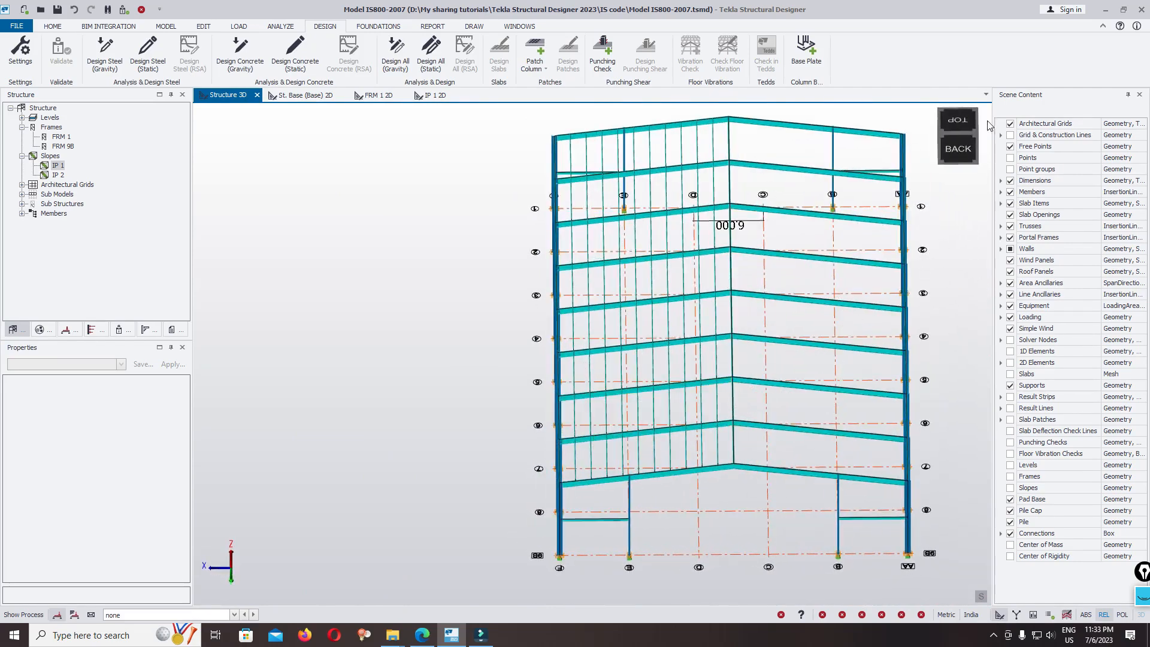
Hide the architectural grids and delete the 30 roof purlins in the three bays between gridlines 9B and 6
{"action": "left_click", "coordinate": [945, 142]}
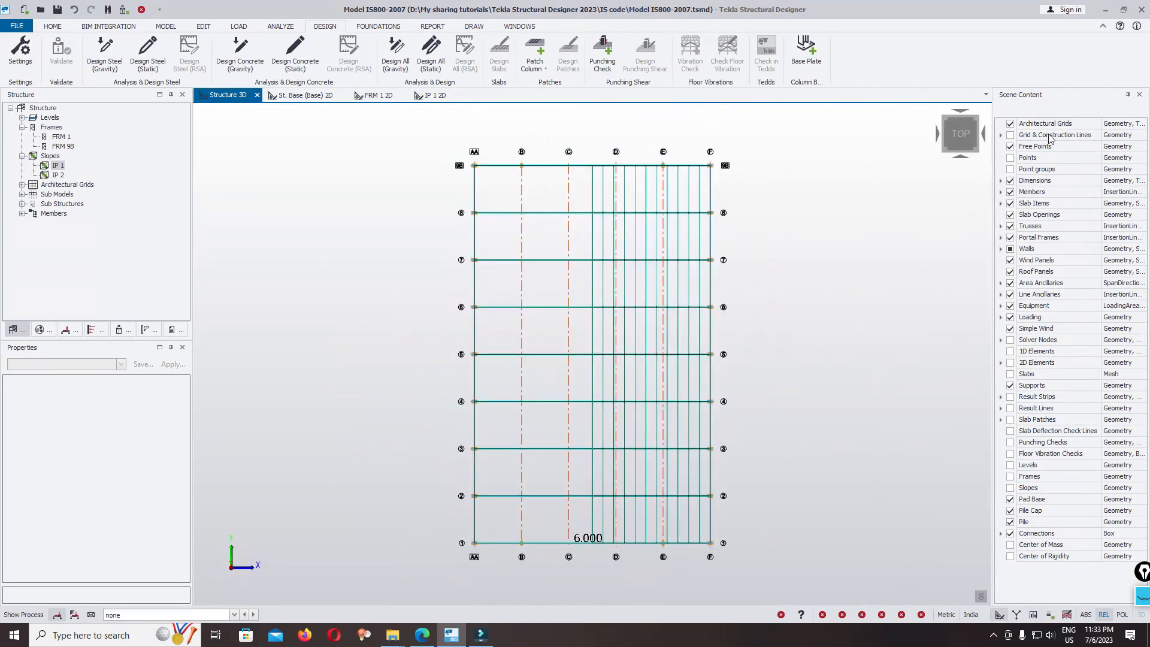
{"action": "left_click", "coordinate": [1010, 124]}
{"action": "scroll", "coordinate": [755, 180], "scroll_direction": "up", "scroll_amount": 5}
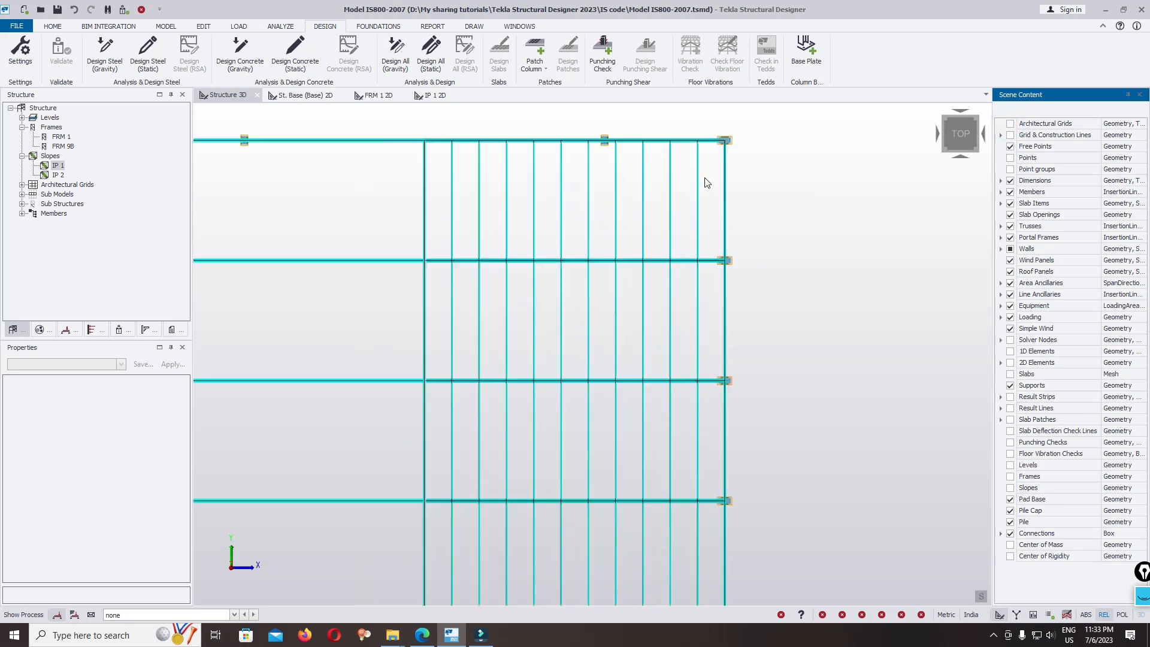
{"action": "left_click_drag", "start_coordinate": [711, 197], "coordinate": [422, 247]}
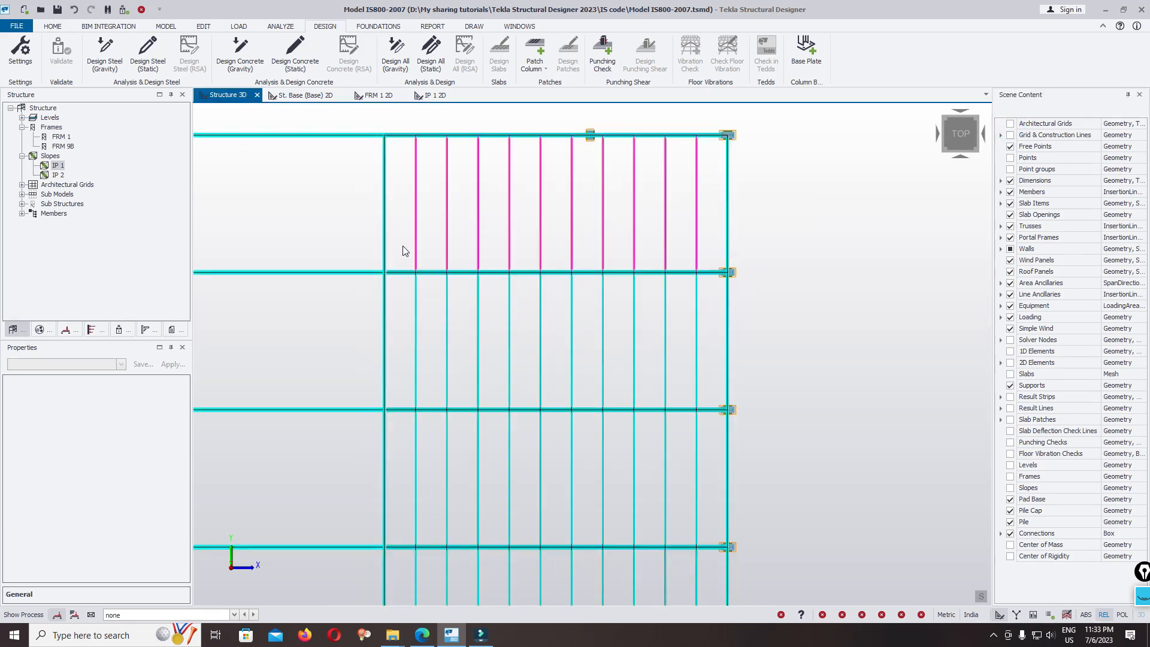
{"action": "scroll", "coordinate": [585, 234], "scroll_direction": "down", "scroll_amount": 2}
{"action": "left_click_drag", "start_coordinate": [470, 309], "coordinate": [472, 309]}
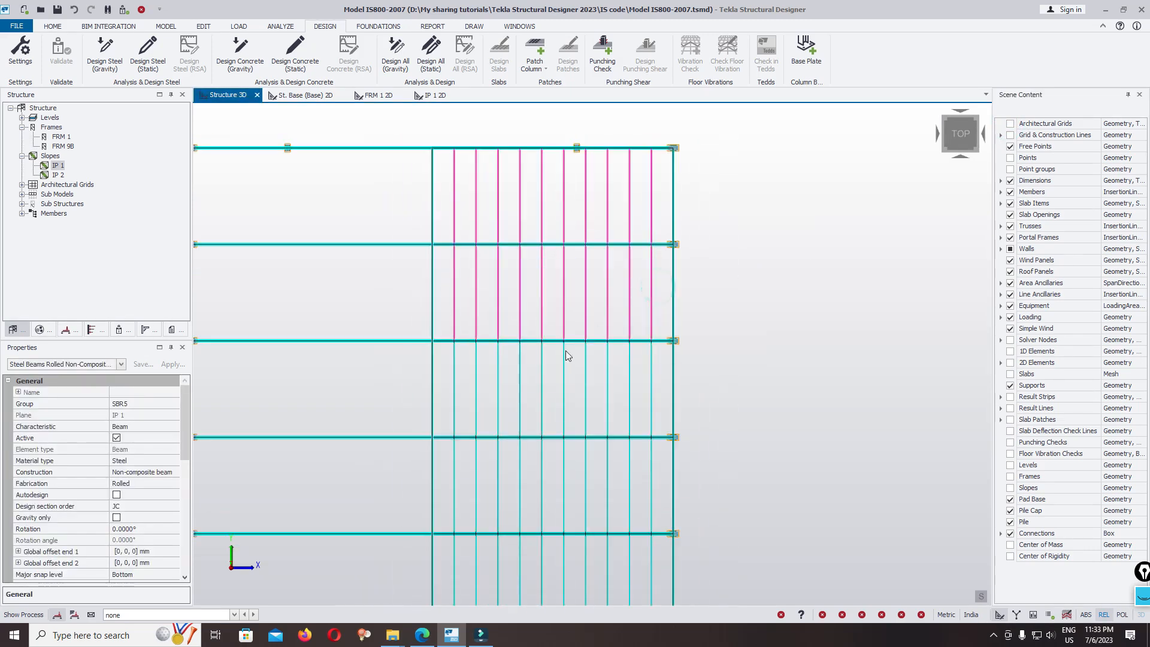
{"action": "left_click_drag", "start_coordinate": [656, 371], "coordinate": [449, 402]}
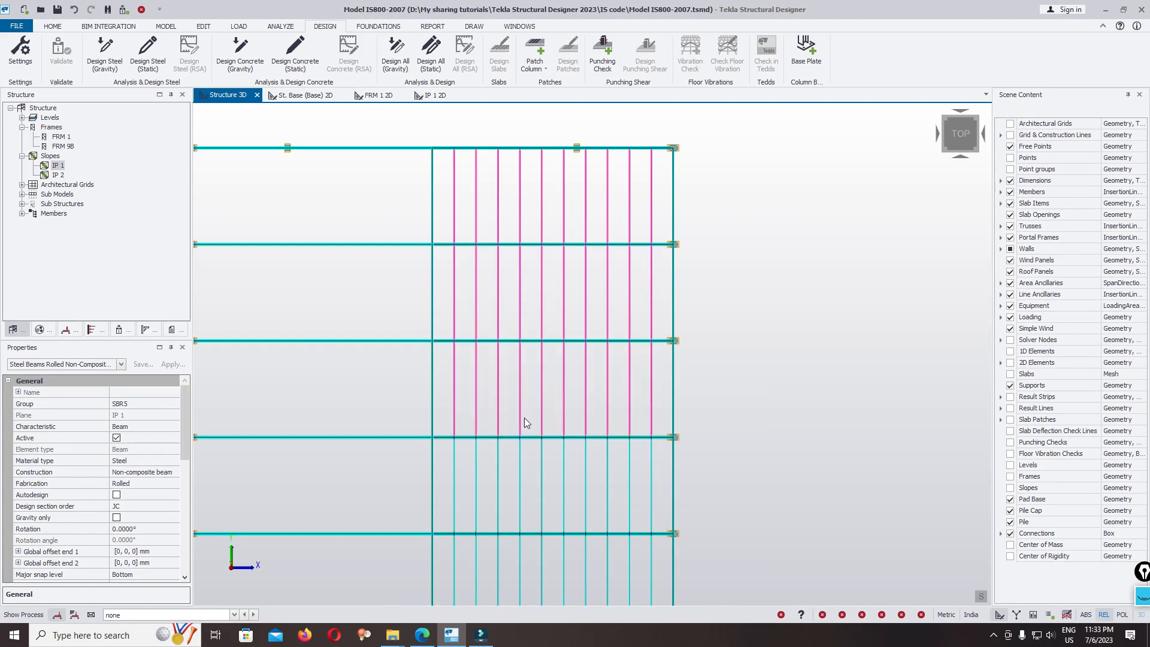
{"action": "key", "text": "Delete"}
{"action": "left_click", "coordinate": [937, 181]}
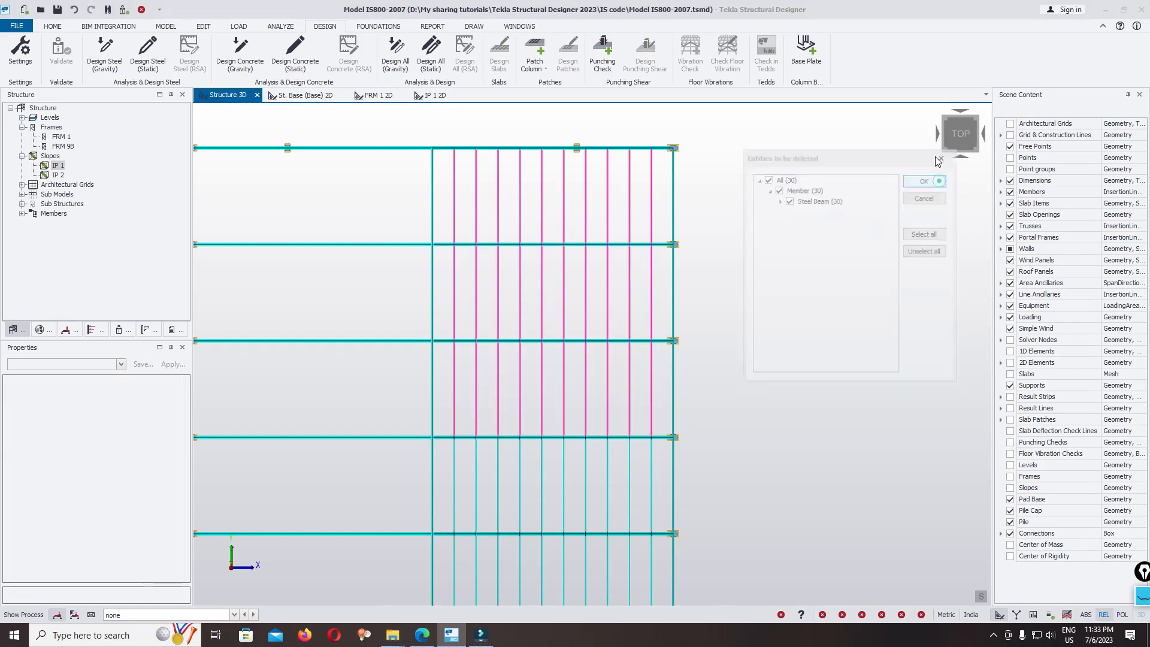
{"action": "scroll", "coordinate": [577, 180], "scroll_direction": "down", "scroll_amount": 3}
{"action": "scroll", "coordinate": [552, 443], "scroll_direction": "up", "scroll_amount": 2}
{"action": "middle_click_drag", "start_coordinate": [552, 442], "coordinate": [618, 315]}
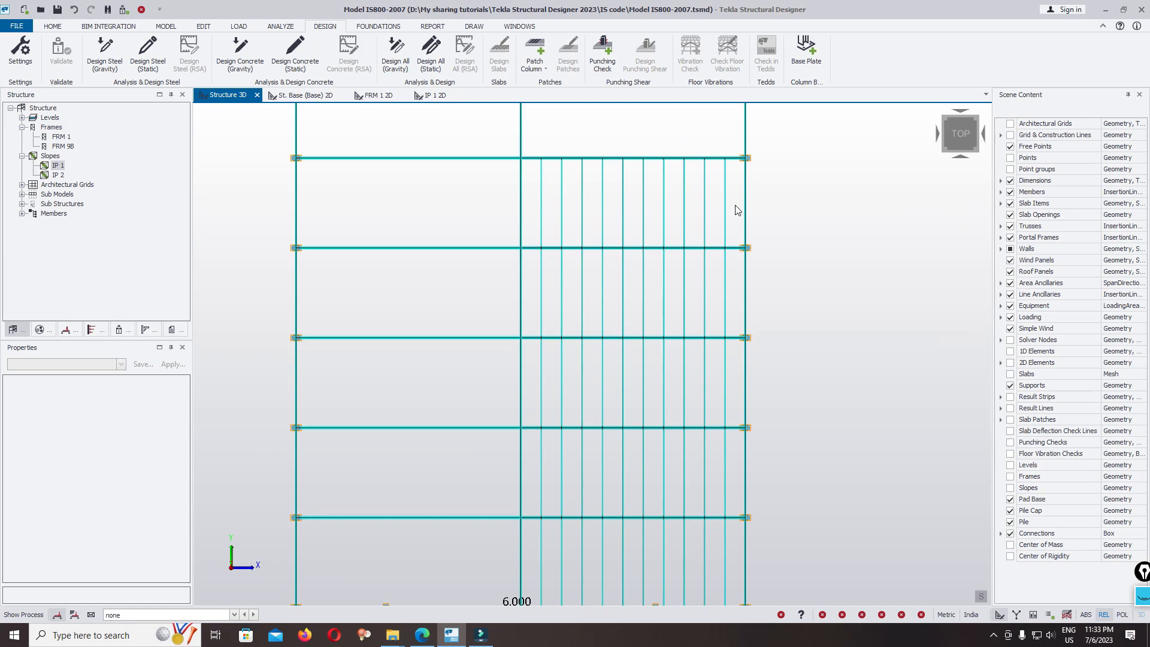
{"action": "left_click_drag", "start_coordinate": [594, 219], "coordinate": [536, 227]}
{"action": "left_click_drag", "start_coordinate": [736, 293], "coordinate": [529, 320]}
{"action": "left_click_drag", "start_coordinate": [734, 380], "coordinate": [674, 394]}
{"action": "left_click_drag", "start_coordinate": [541, 410], "coordinate": [534, 411]}
{"action": "scroll", "coordinate": [534, 411], "scroll_direction": "down", "scroll_amount": 2}
{"action": "right_click", "coordinate": [740, 250]}
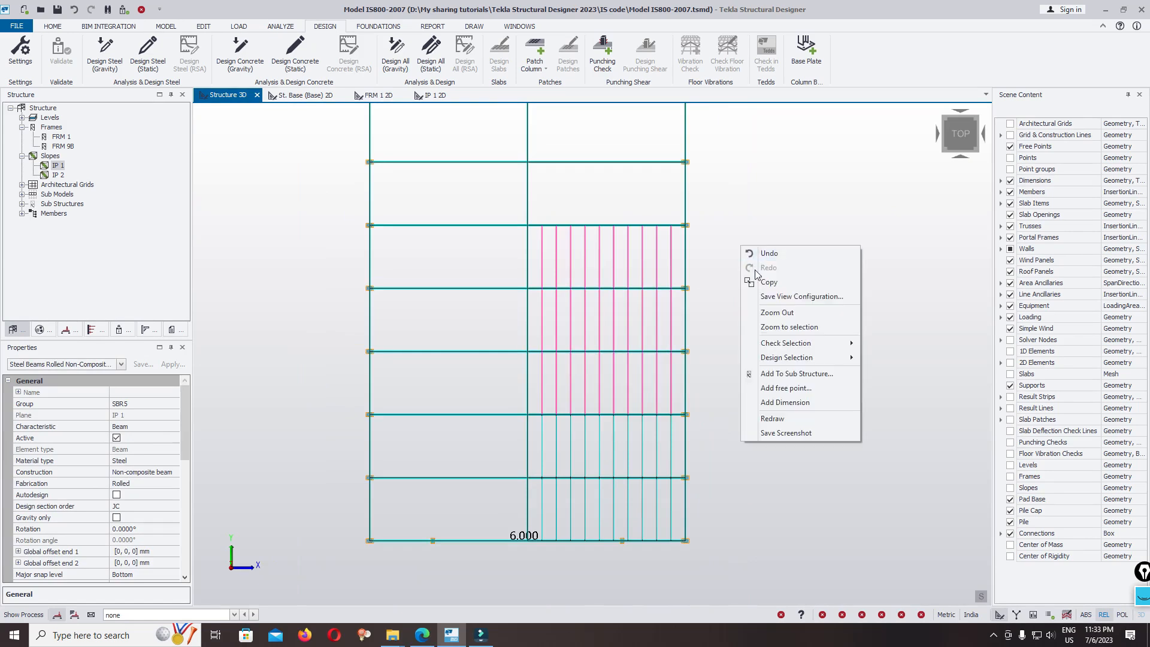
{"action": "left_click", "coordinate": [767, 283]}
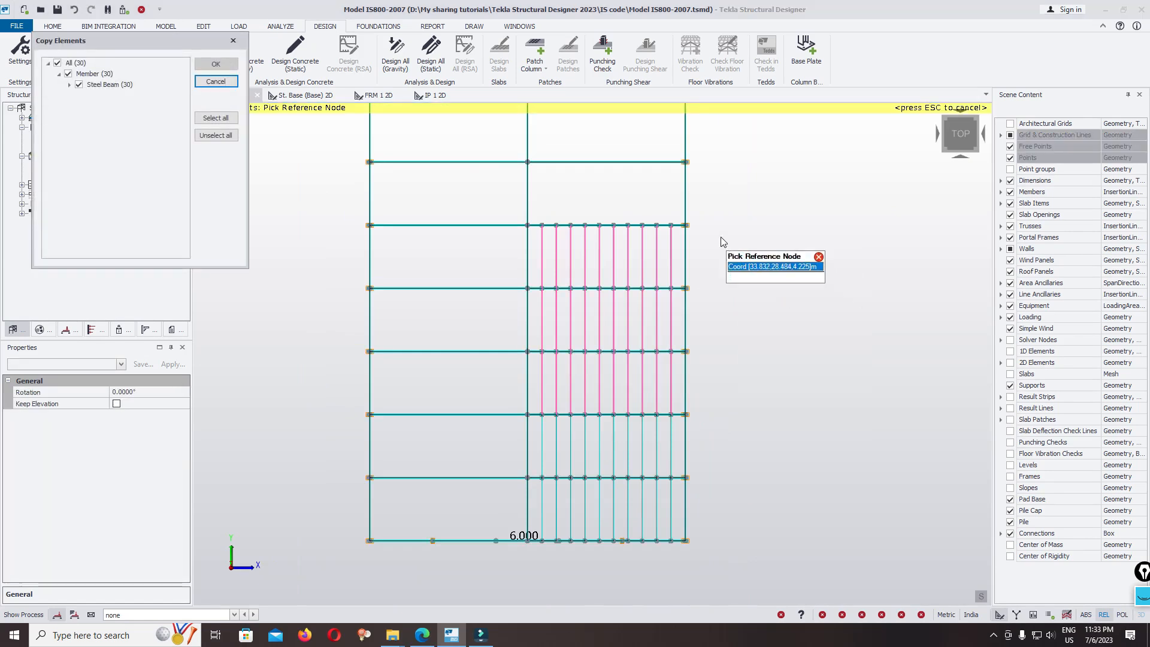
{"action": "left_click", "coordinate": [233, 41]}
{"action": "left_click_drag", "start_coordinate": [676, 207], "coordinate": [533, 393]}
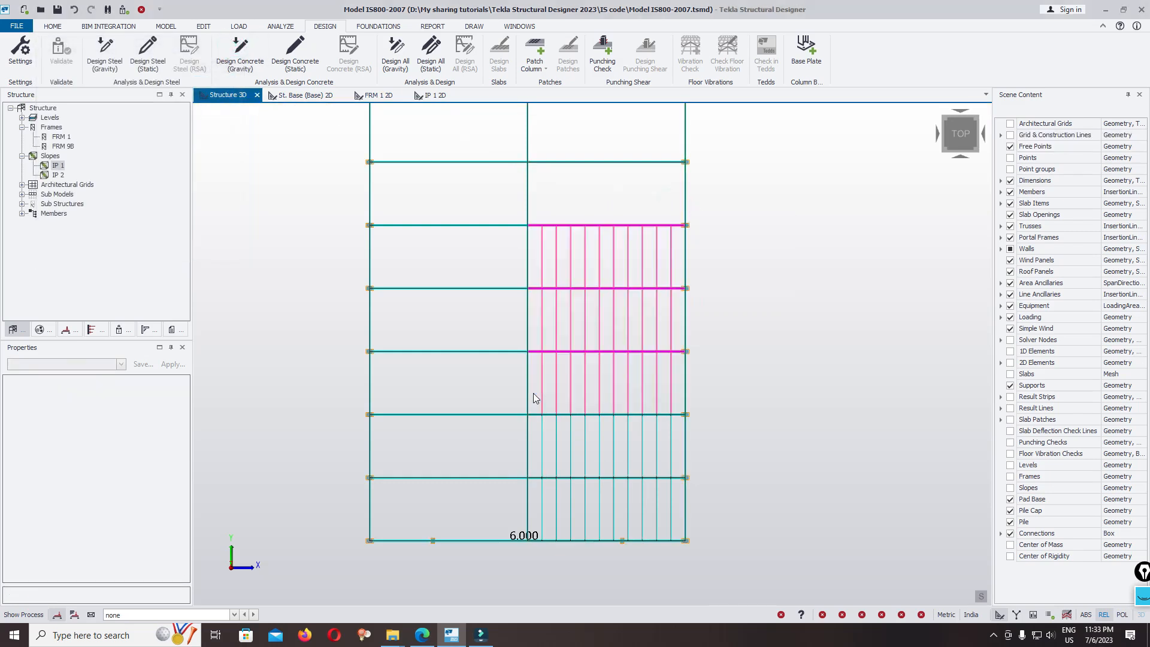
{"action": "right_click", "coordinate": [768, 183]}
{"action": "left_click", "coordinate": [796, 210]}
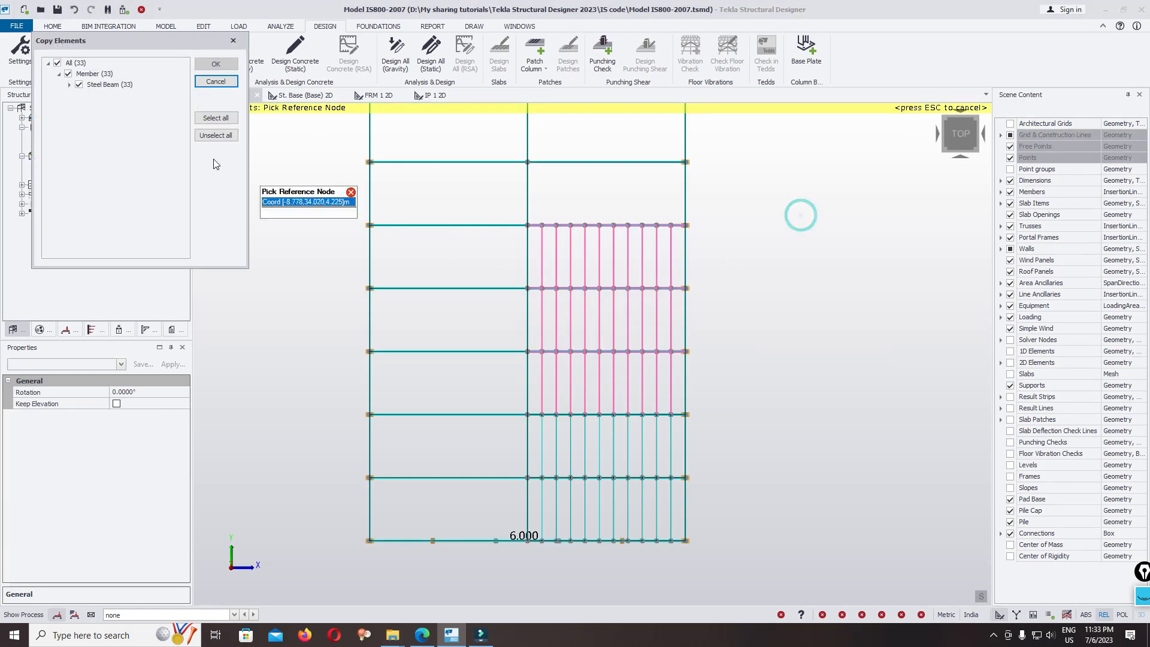
{"action": "left_click", "coordinate": [68, 74]}
{"action": "left_click", "coordinate": [70, 84]}
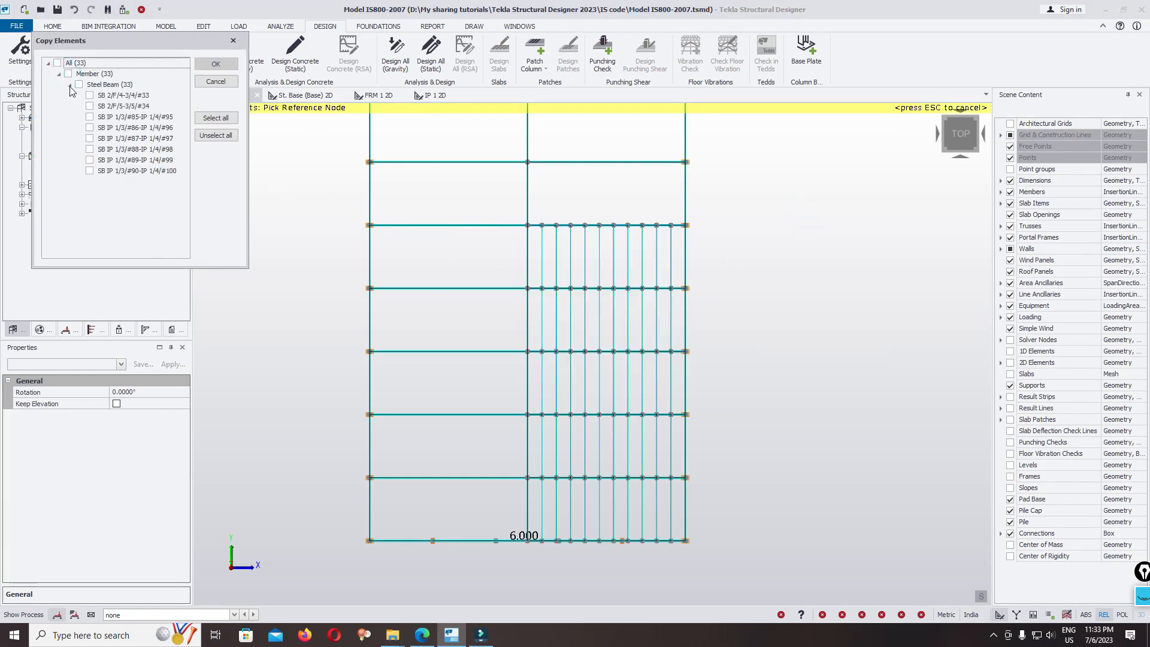
{"action": "mouse_move", "coordinate": [186, 107]}
{"action": "left_mouse_down"}
{"action": "mouse_move", "coordinate": [183, 178]}
{"action": "mouse_move", "coordinate": [171, 94]}
{"action": "left_mouse_up"}
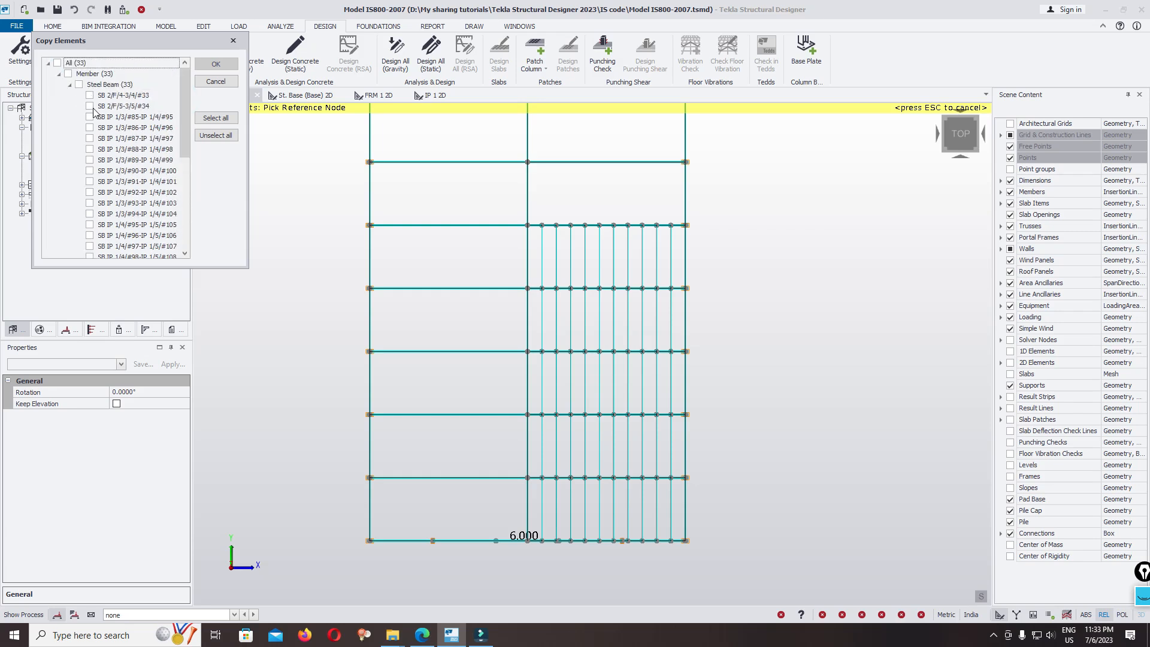
{"action": "left_click", "coordinate": [233, 41]}
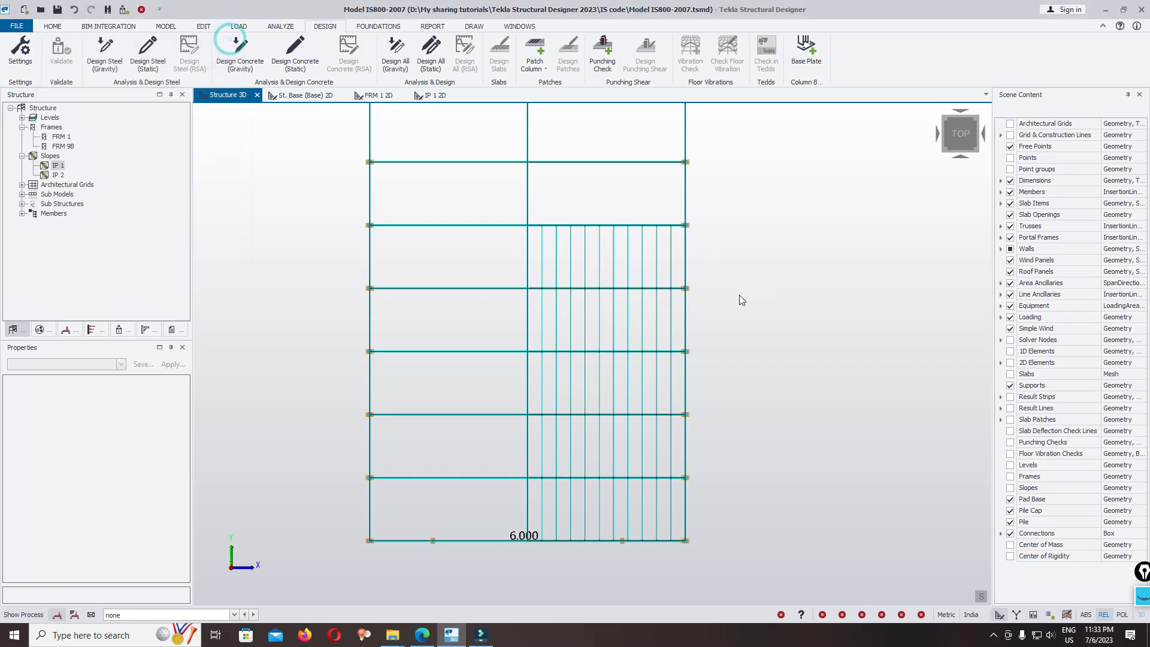
Copy the purlins of the three bays between gridlines 3 and 6 to the empty bays, from grid point F/3 to F/6
{"action": "left_click_drag", "start_coordinate": [606, 265], "coordinate": [593, 269]}
{"action": "left_click_drag", "start_coordinate": [677, 310], "coordinate": [536, 354]}
{"action": "left_click_drag", "start_coordinate": [548, 400], "coordinate": [537, 401]}
{"action": "right_click", "coordinate": [771, 278]}
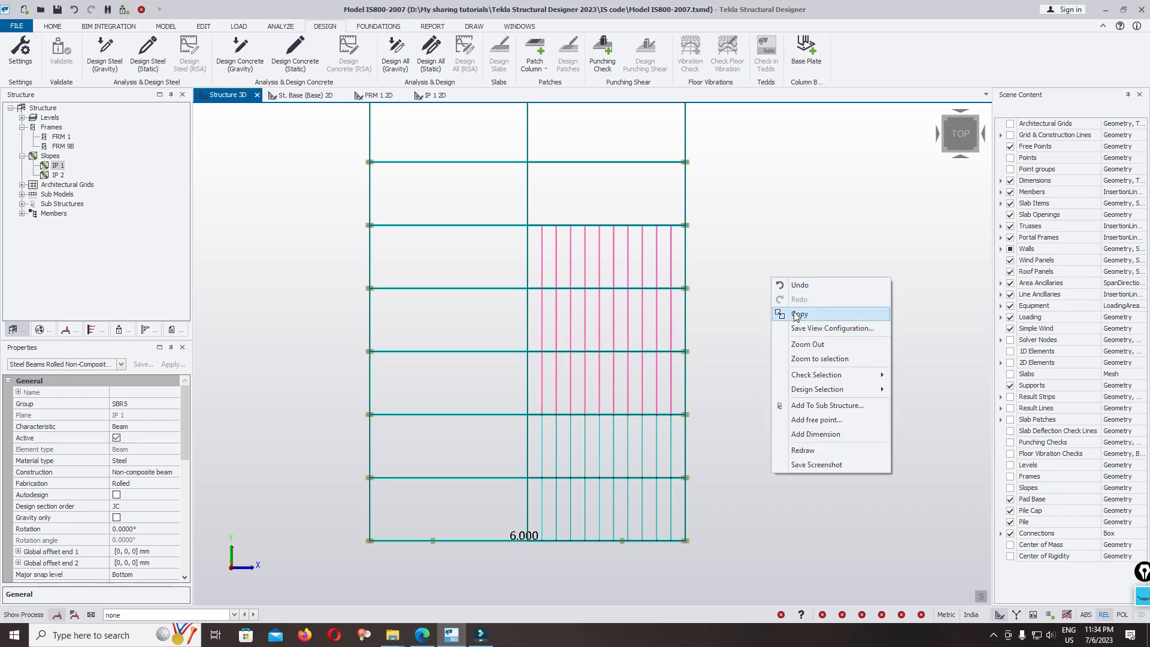
{"action": "left_click", "coordinate": [797, 313]}
{"action": "left_click", "coordinate": [686, 415]}
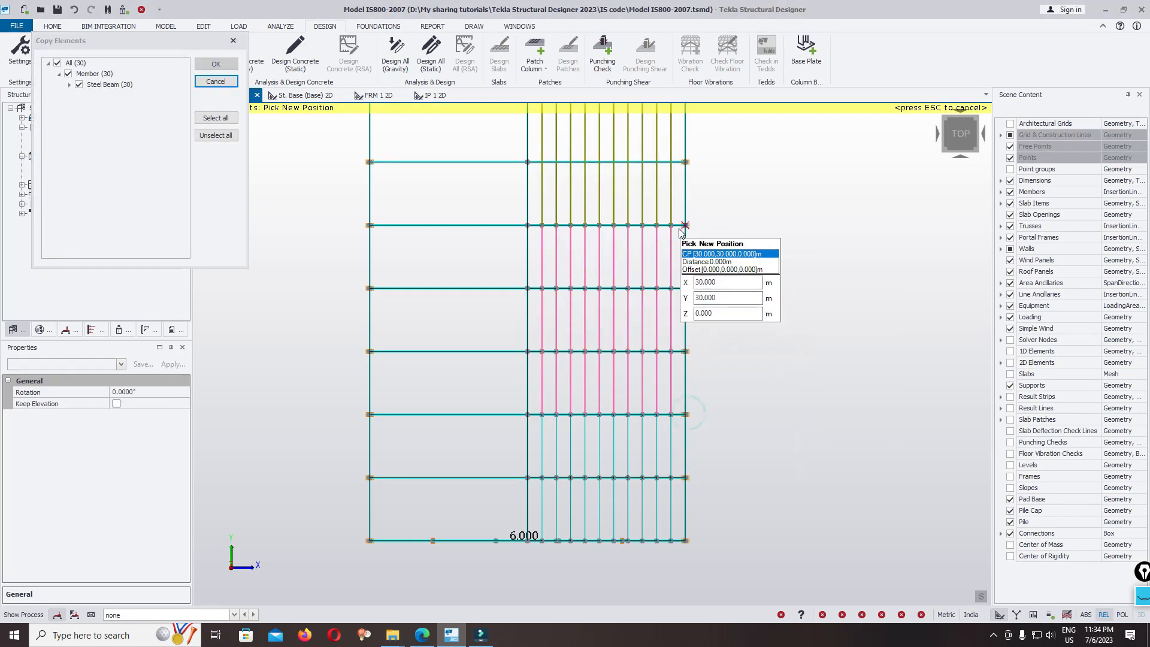
{"action": "middle_click_drag", "start_coordinate": [680, 238], "coordinate": [681, 324]}
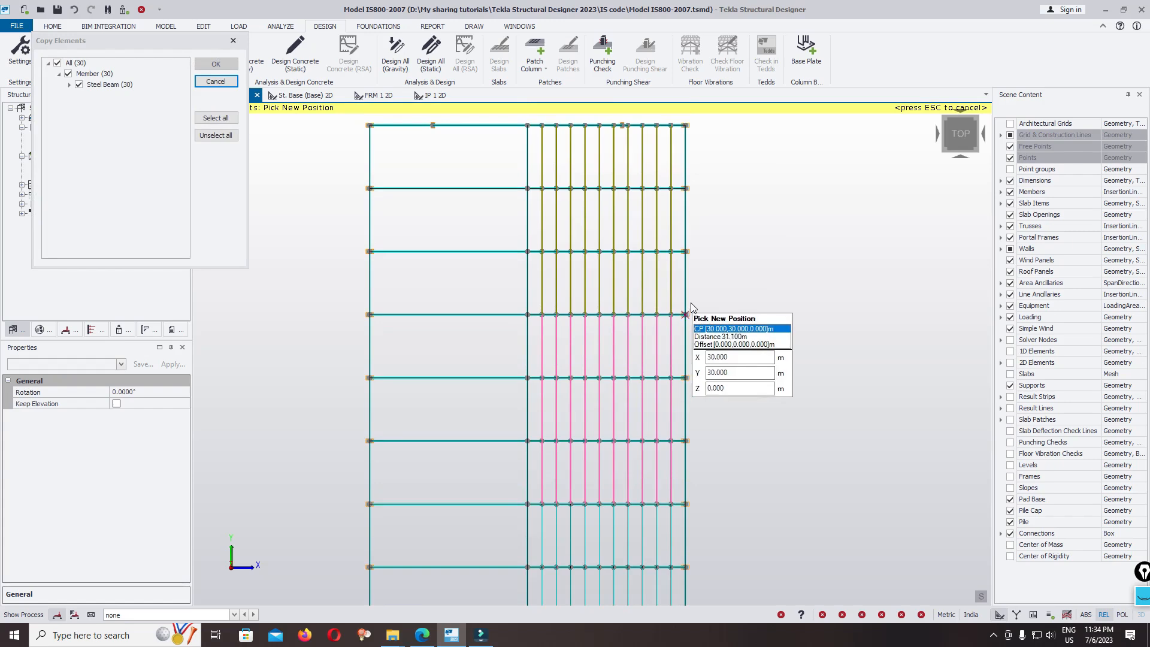
{"action": "left_click", "coordinate": [689, 310]}
Examine from the front how the copied purlins align with the portal rafter between ridge and eaves
{"action": "left_click", "coordinate": [894, 192]}
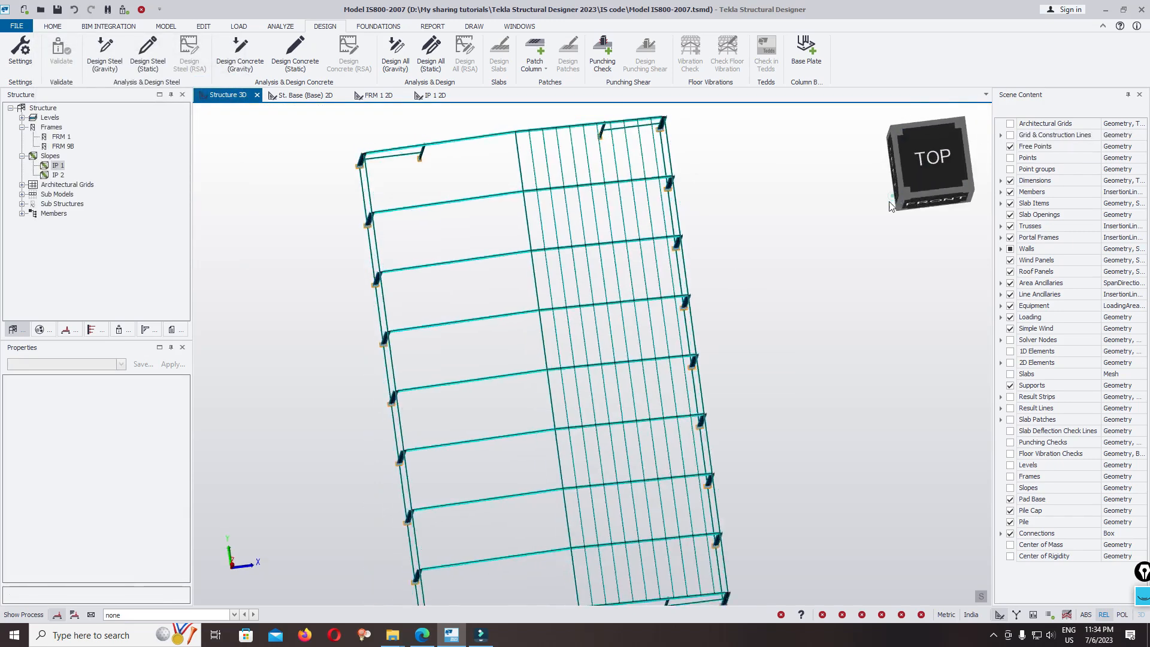
{"action": "left_click", "coordinate": [950, 195]}
{"action": "scroll", "coordinate": [661, 324], "scroll_direction": "up", "scroll_amount": 8}
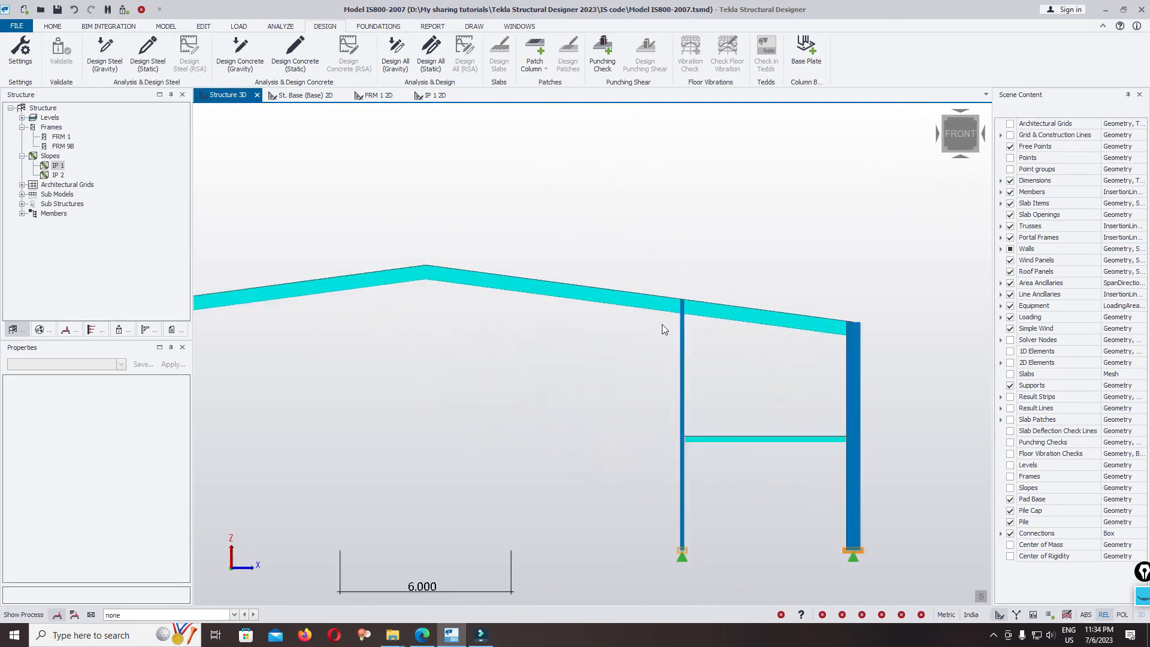
{"action": "scroll", "coordinate": [752, 281], "scroll_direction": "down", "scroll_amount": 3}
{"action": "scroll", "coordinate": [501, 251], "scroll_direction": "up", "scroll_amount": 7}
{"action": "scroll", "coordinate": [454, 179], "scroll_direction": "down", "scroll_amount": 7}
{"action": "scroll", "coordinate": [827, 255], "scroll_direction": "up", "scroll_amount": 6}
{"action": "scroll", "coordinate": [762, 269], "scroll_direction": "down", "scroll_amount": 5}
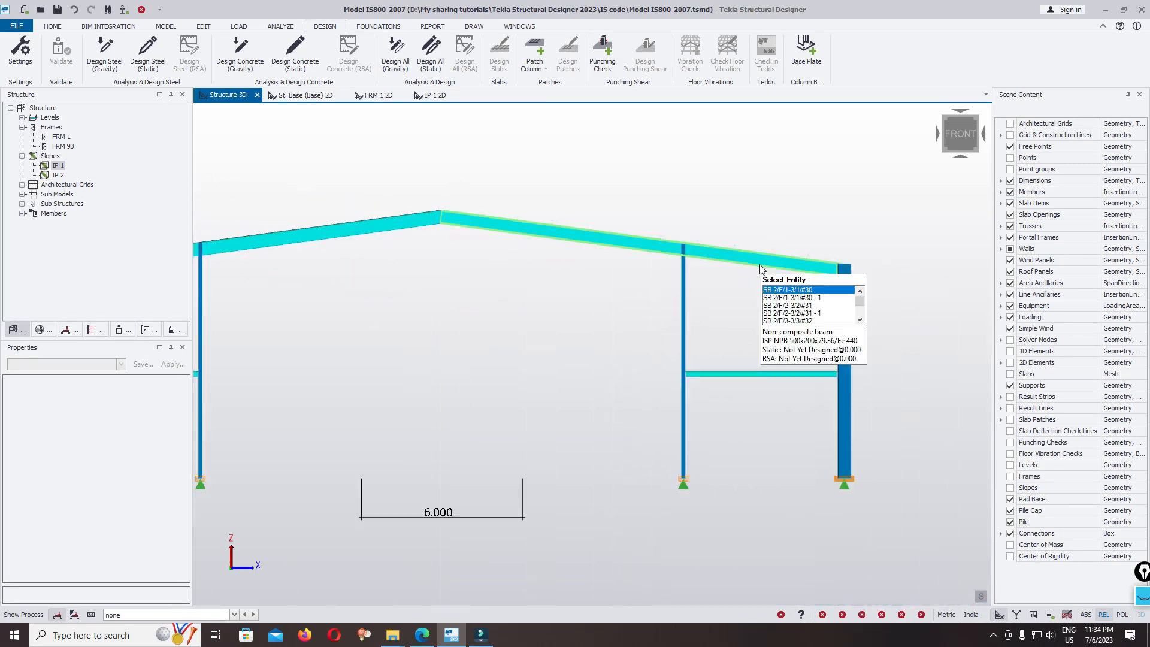
{"action": "scroll", "coordinate": [523, 228], "scroll_direction": "up", "scroll_amount": 3}
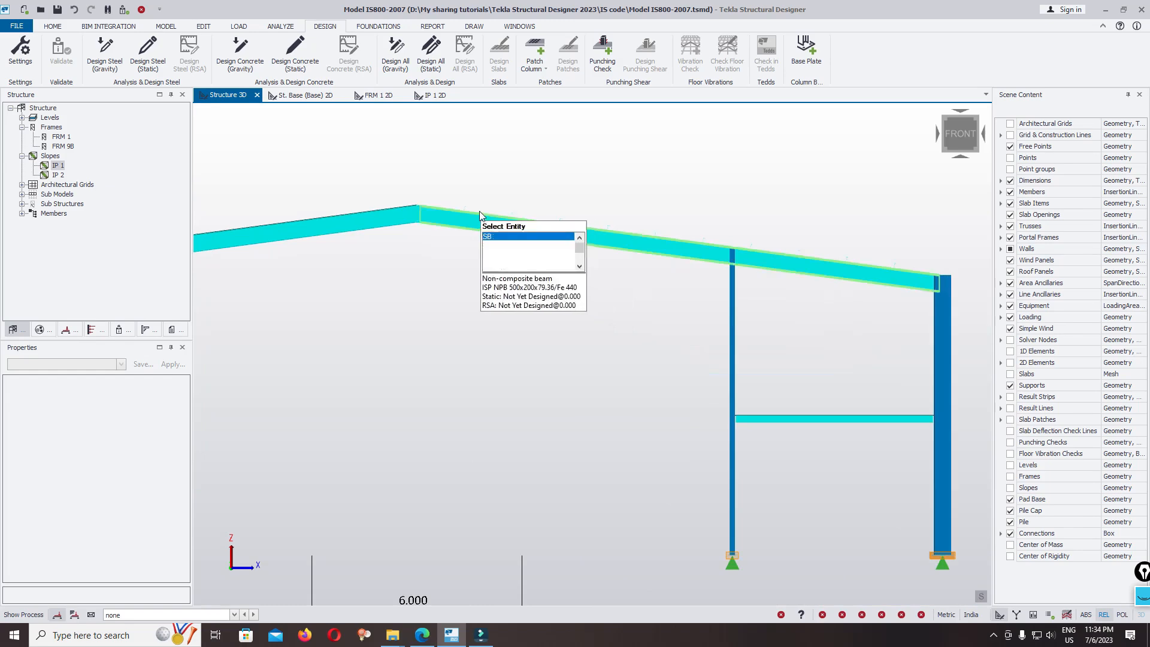
Mirror all 80 purlins onto the opposite roof slope, using the column bases at F/1 and AA/1 as reference and destination points
{"action": "left_click_drag", "start_coordinate": [451, 163], "coordinate": [922, 282]}
{"action": "scroll", "coordinate": [647, 286], "scroll_direction": "down", "scroll_amount": 3}
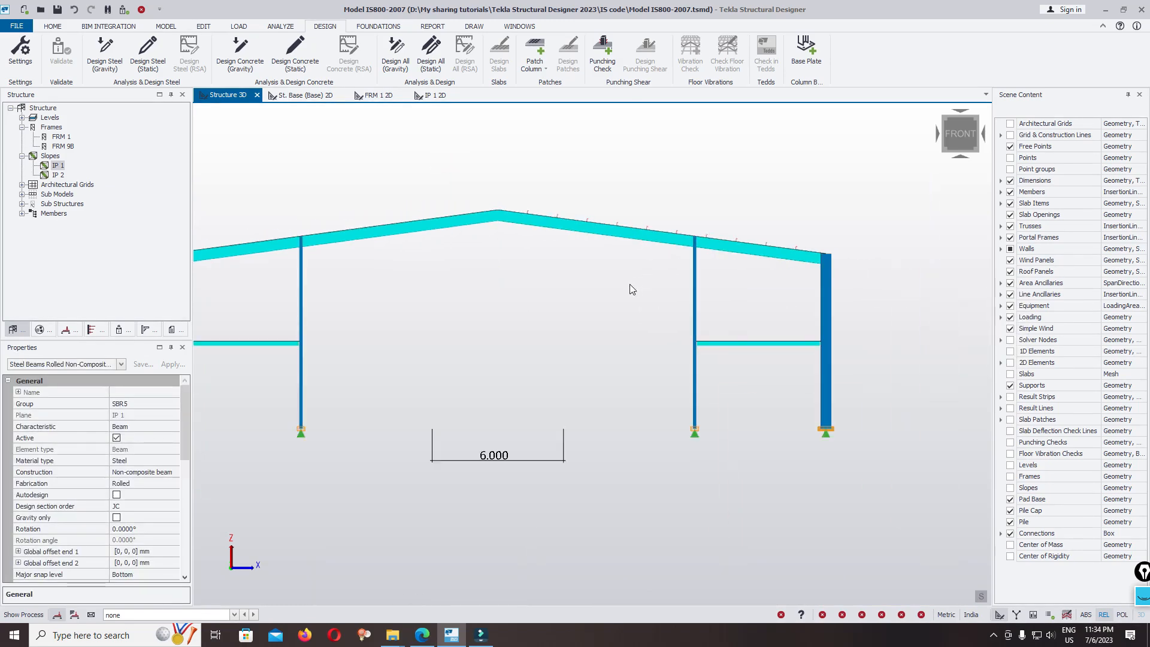
{"action": "right_click_drag", "start_coordinate": [631, 285], "coordinate": [604, 319]}
{"action": "scroll", "coordinate": [604, 321], "scroll_direction": "down", "scroll_amount": 5}
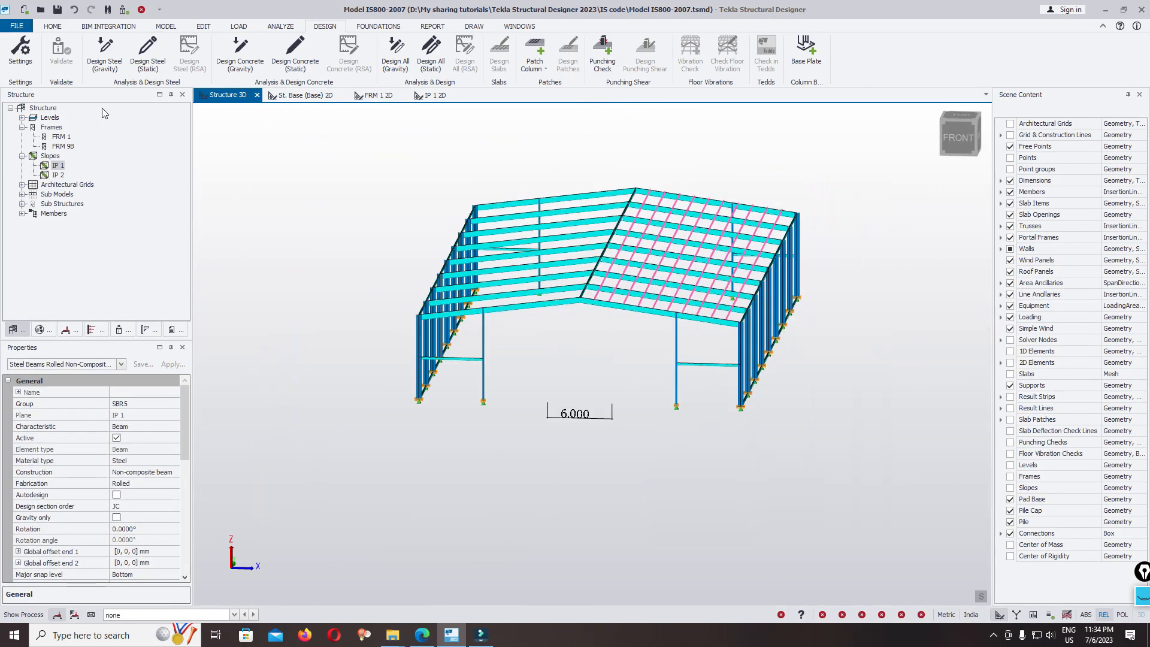
{"action": "left_click", "coordinate": [202, 26]}
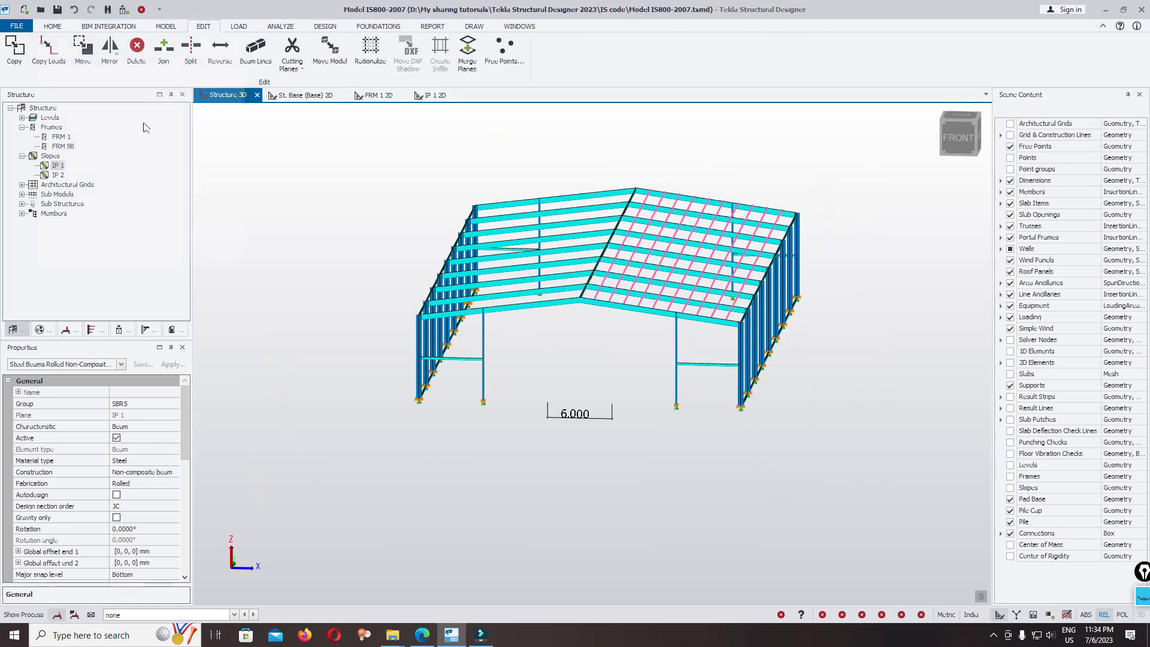
{"action": "left_click", "coordinate": [109, 51]}
{"action": "left_click", "coordinate": [740, 407]}
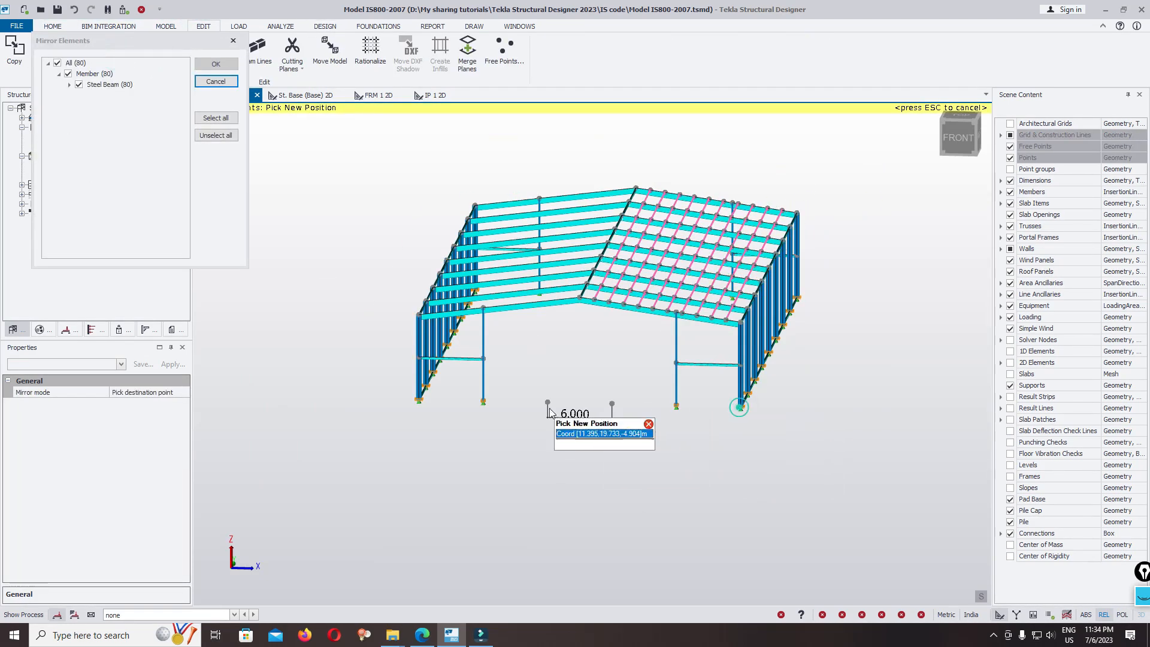
{"action": "left_click", "coordinate": [419, 400]}
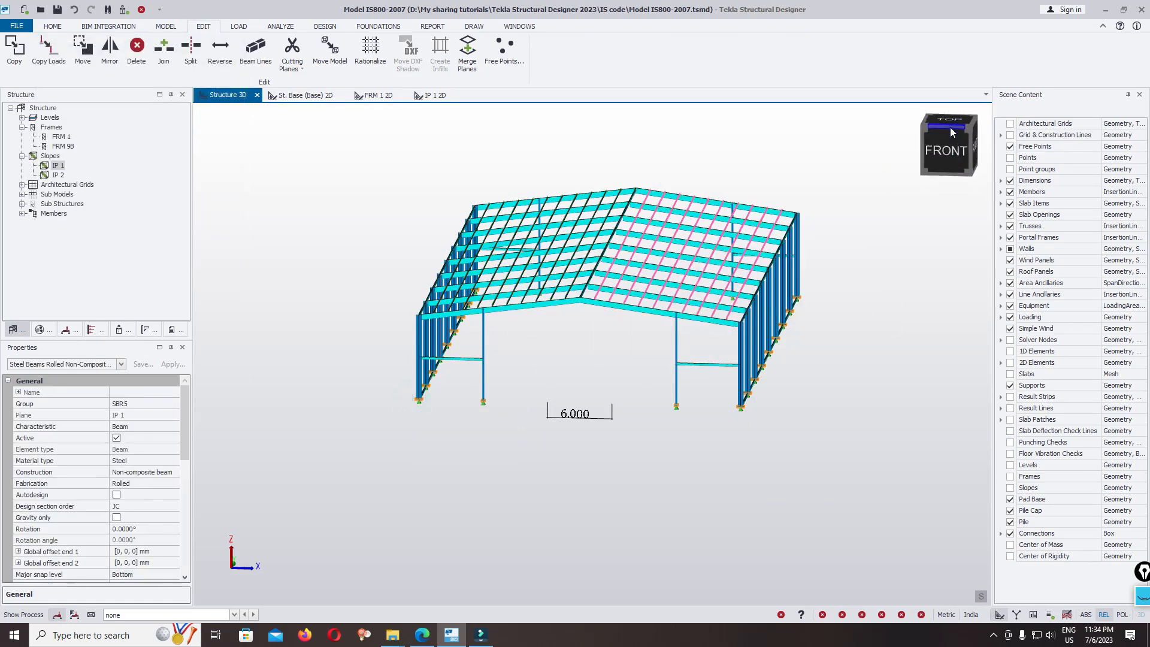
Inspect the mirrored purlins on both roof slopes from the front and in an oblique 3D view
{"action": "left_click", "coordinate": [952, 133]}
{"action": "scroll", "coordinate": [509, 317], "scroll_direction": "up", "scroll_amount": 5}
{"action": "scroll", "coordinate": [513, 290], "scroll_direction": "down", "scroll_amount": 5}
{"action": "mouse_move", "coordinate": [360, 287]}
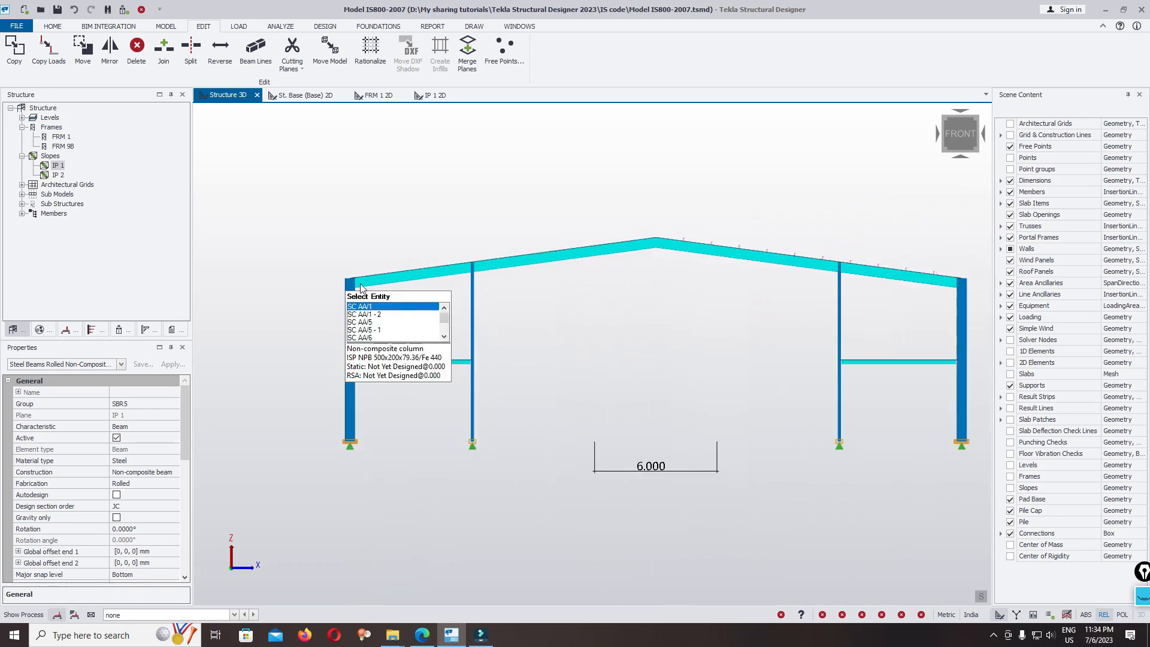
{"action": "scroll", "coordinate": [649, 240], "scroll_direction": "up", "scroll_amount": 6}
{"action": "scroll", "coordinate": [617, 239], "scroll_direction": "down", "scroll_amount": 6}
{"action": "right_click_drag", "start_coordinate": [619, 274], "coordinate": [609, 301]}
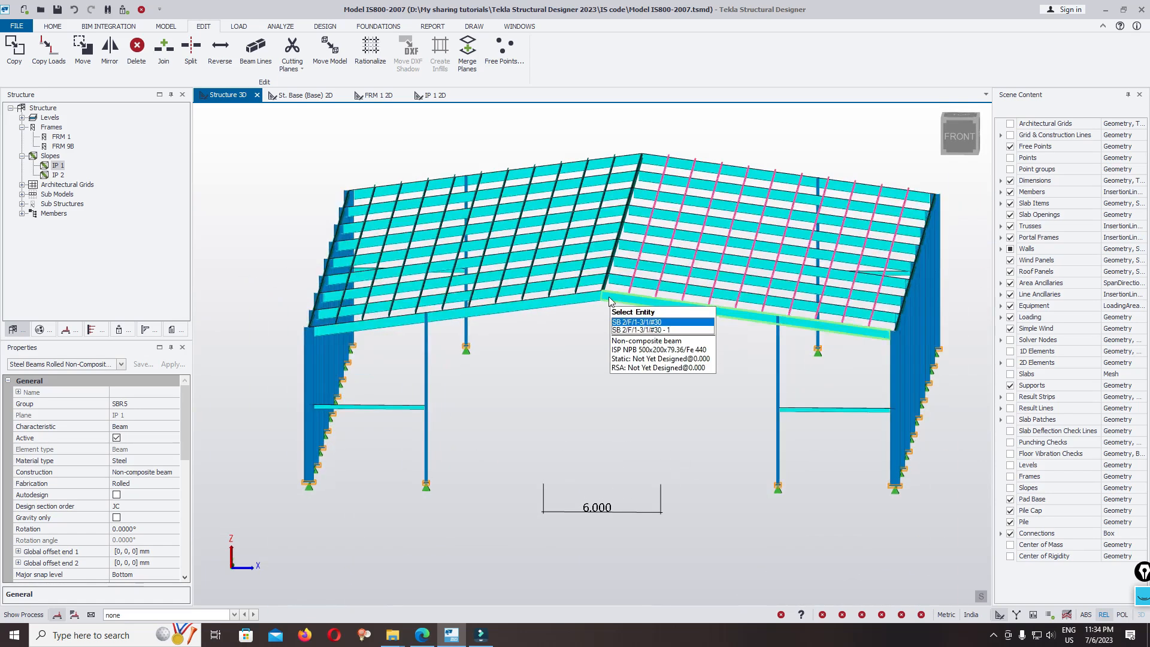
{"action": "scroll", "coordinate": [623, 302], "scroll_direction": "down", "scroll_amount": 3}
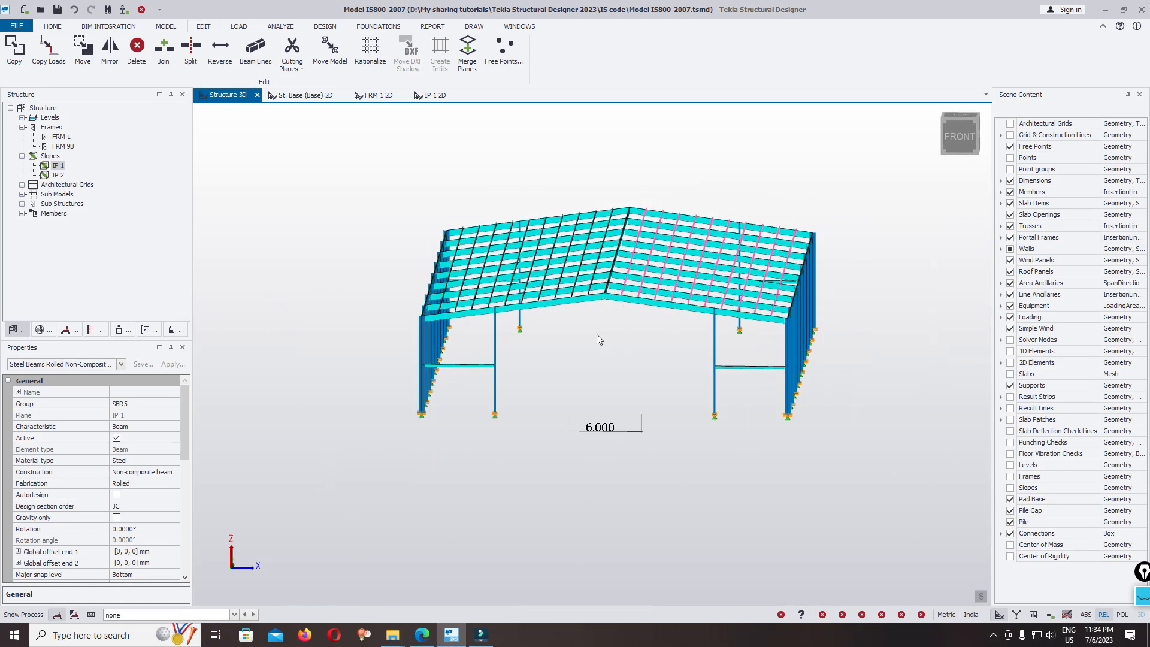
{"action": "right_click_drag", "start_coordinate": [667, 361], "coordinate": [543, 397]}
{"action": "scroll", "coordinate": [649, 354], "scroll_direction": "up", "scroll_amount": 1}
{"action": "scroll", "coordinate": [650, 354], "scroll_direction": "down", "scroll_amount": 1}
Show the architectural grids again and create frames along gridlines F and AA
{"action": "left_click", "coordinate": [1011, 124]}
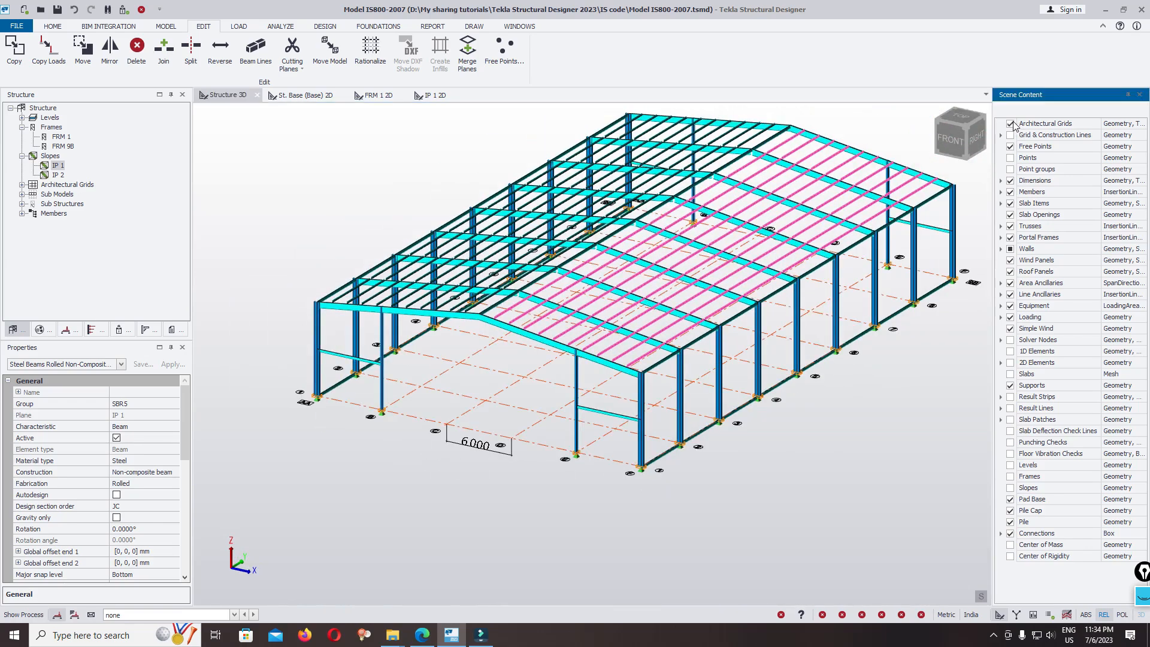
{"action": "scroll", "coordinate": [610, 489], "scroll_direction": "up", "scroll_amount": 3}
{"action": "scroll", "coordinate": [610, 490], "scroll_direction": "up", "scroll_amount": 2}
{"action": "scroll", "coordinate": [623, 479], "scroll_direction": "down", "scroll_amount": 2}
{"action": "scroll", "coordinate": [631, 431], "scroll_direction": "up", "scroll_amount": 5}
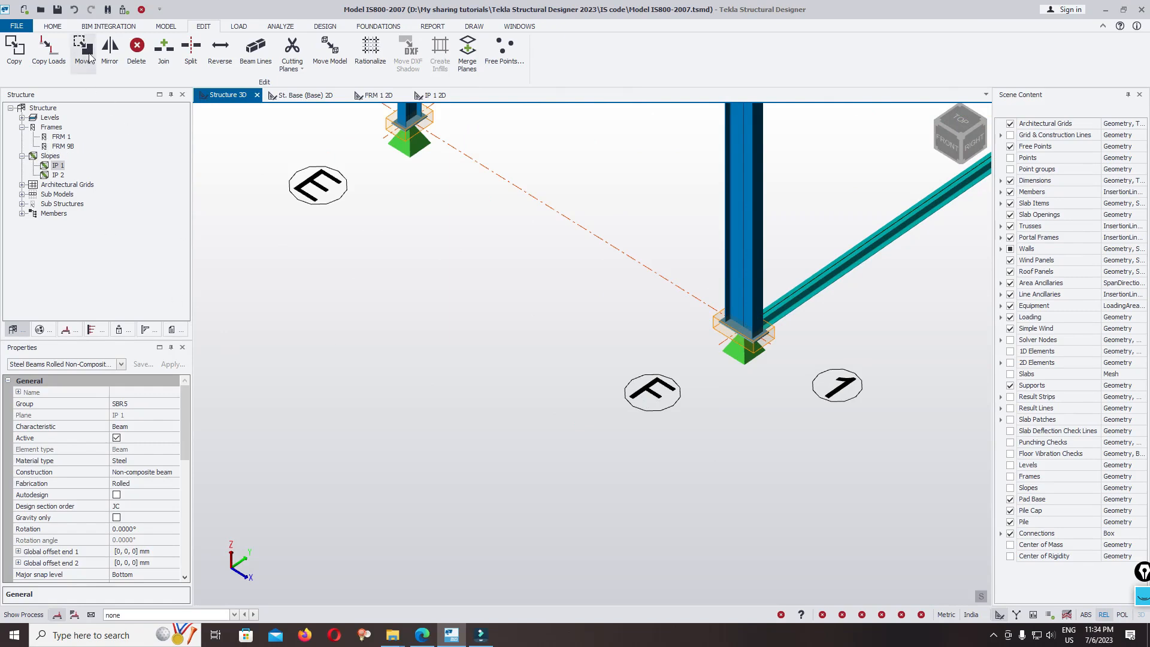
{"action": "left_click", "coordinate": [168, 27]}
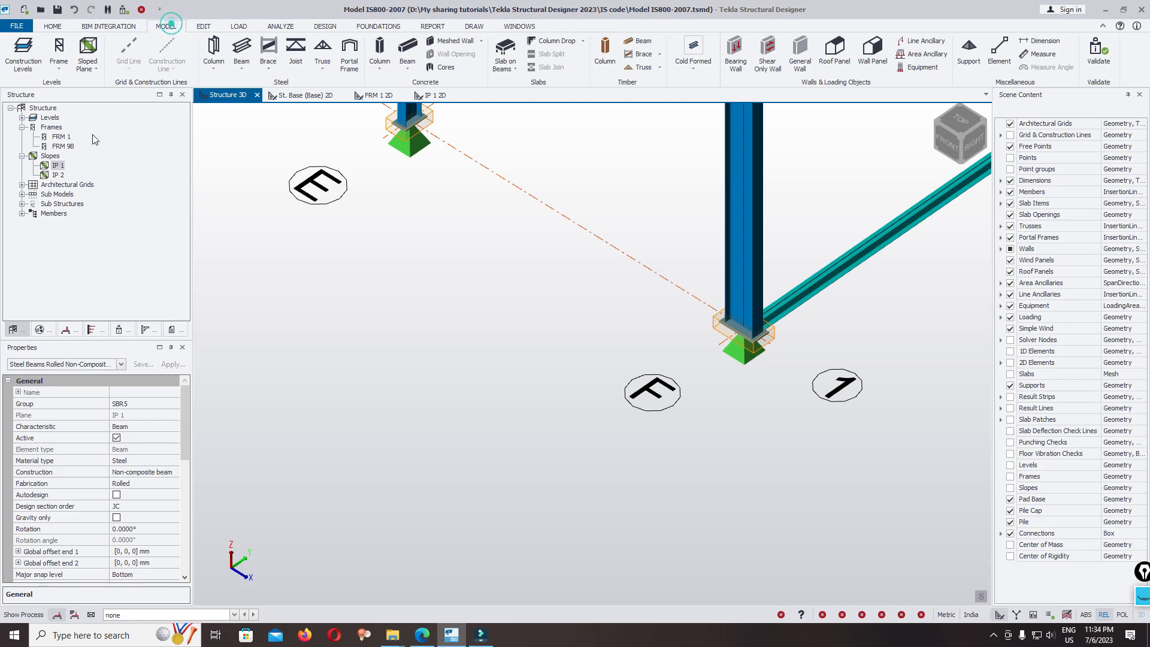
{"action": "left_click", "coordinate": [61, 59]}
{"action": "scroll", "coordinate": [546, 446], "scroll_direction": "down", "scroll_amount": 7}
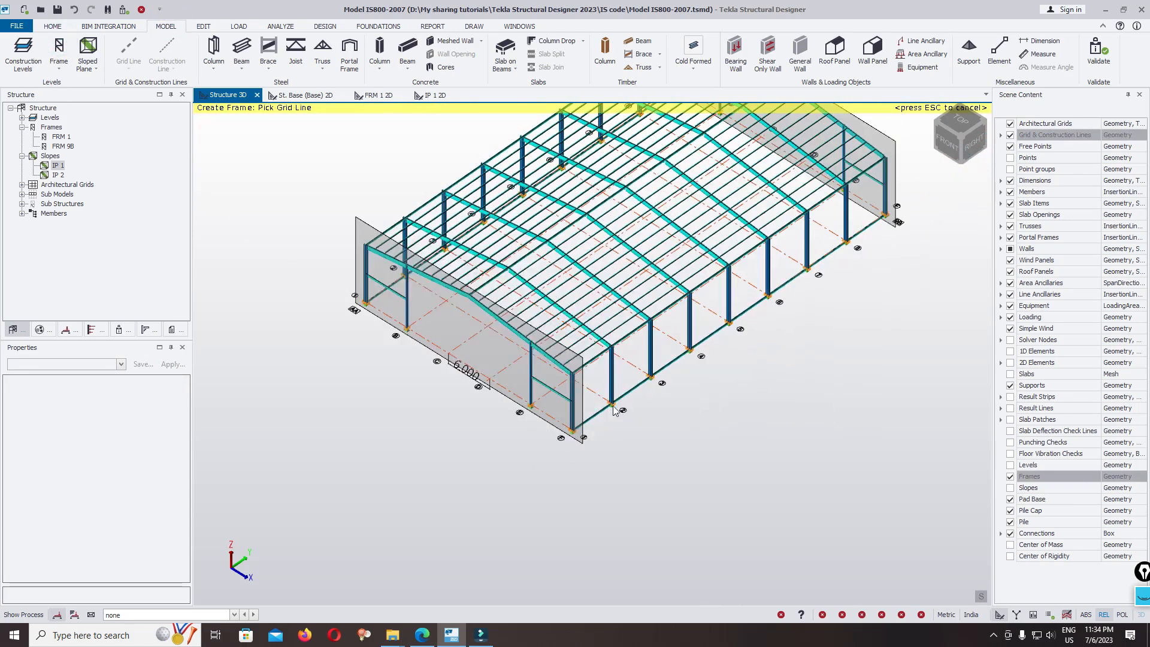
{"action": "left_click", "coordinate": [646, 379]}
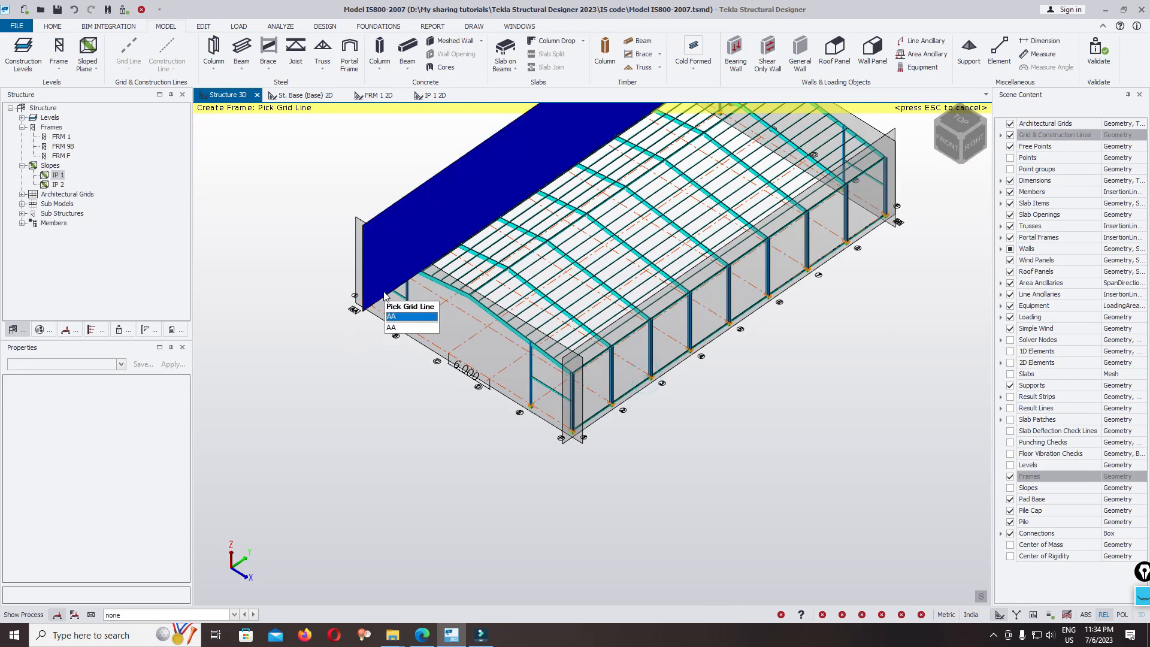
{"action": "left_click", "coordinate": [382, 360]}
{"action": "key", "text": "Escape"}
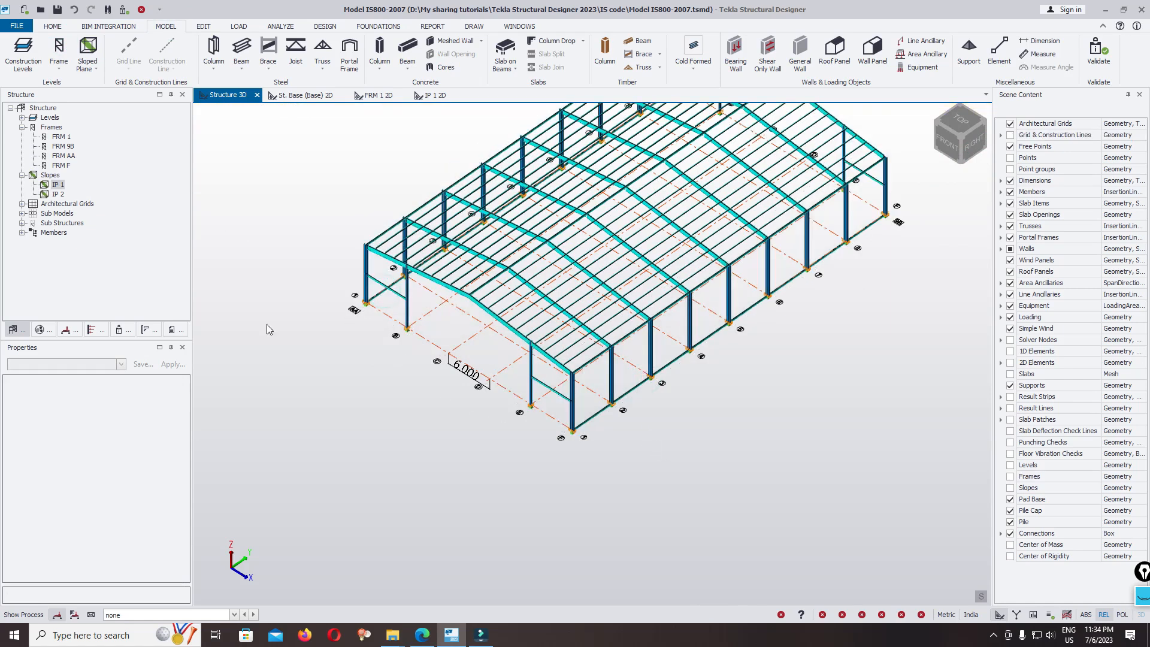
Open the frame F elevation and start creating infill beams with JC as the design section order
{"action": "double_click", "coordinate": [61, 165]}
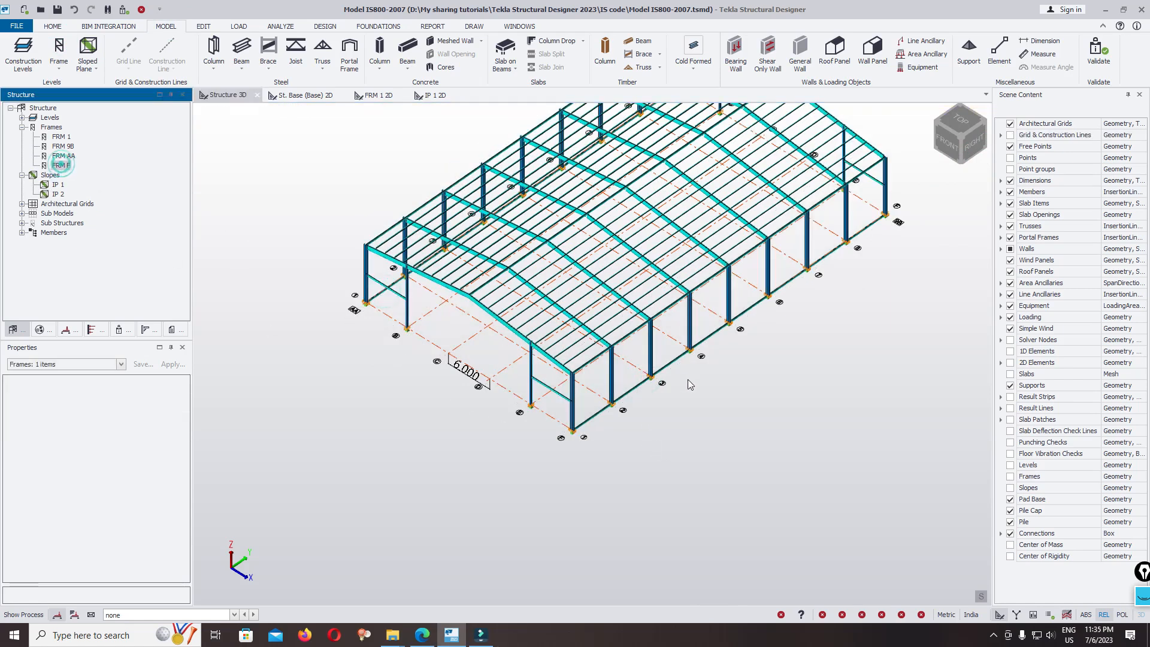
{"action": "scroll", "coordinate": [592, 454], "scroll_direction": "up", "scroll_amount": 2}
{"action": "middle_click_drag", "start_coordinate": [592, 454], "coordinate": [597, 419]}
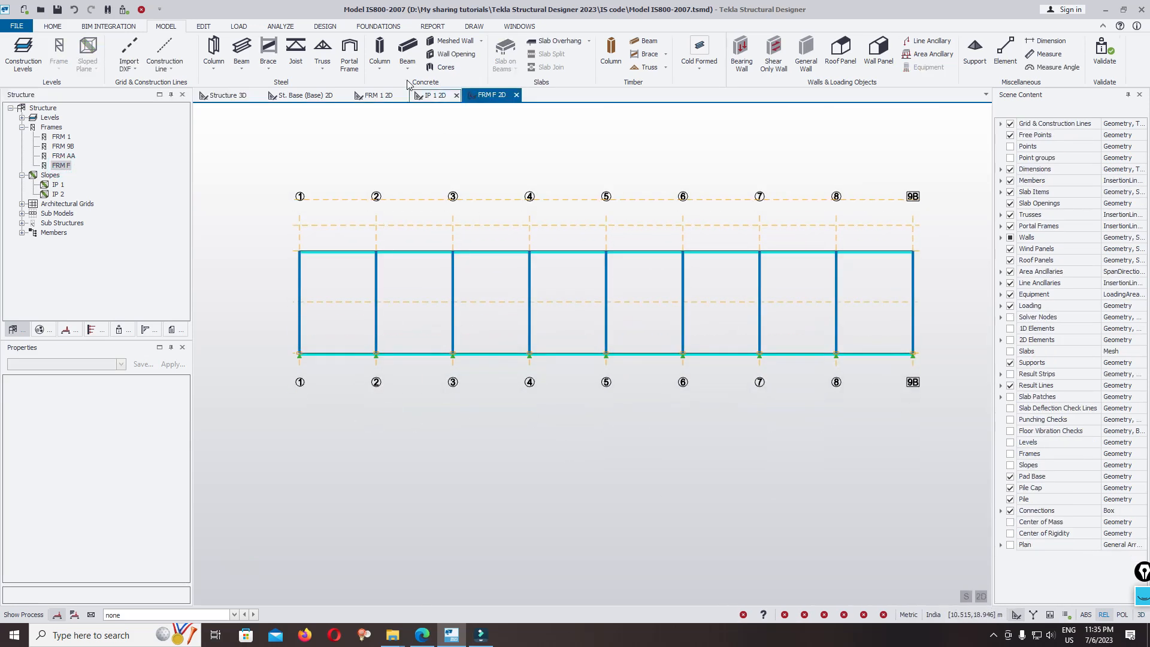
{"action": "left_click", "coordinate": [204, 27]}
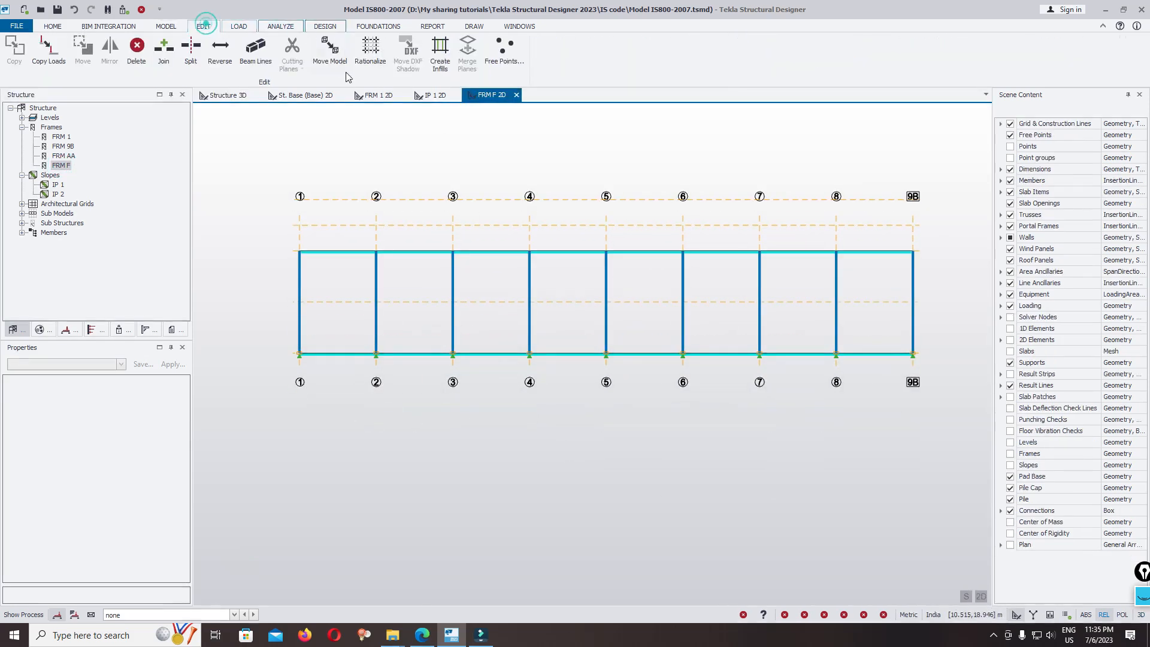
{"action": "left_click", "coordinate": [441, 57]}
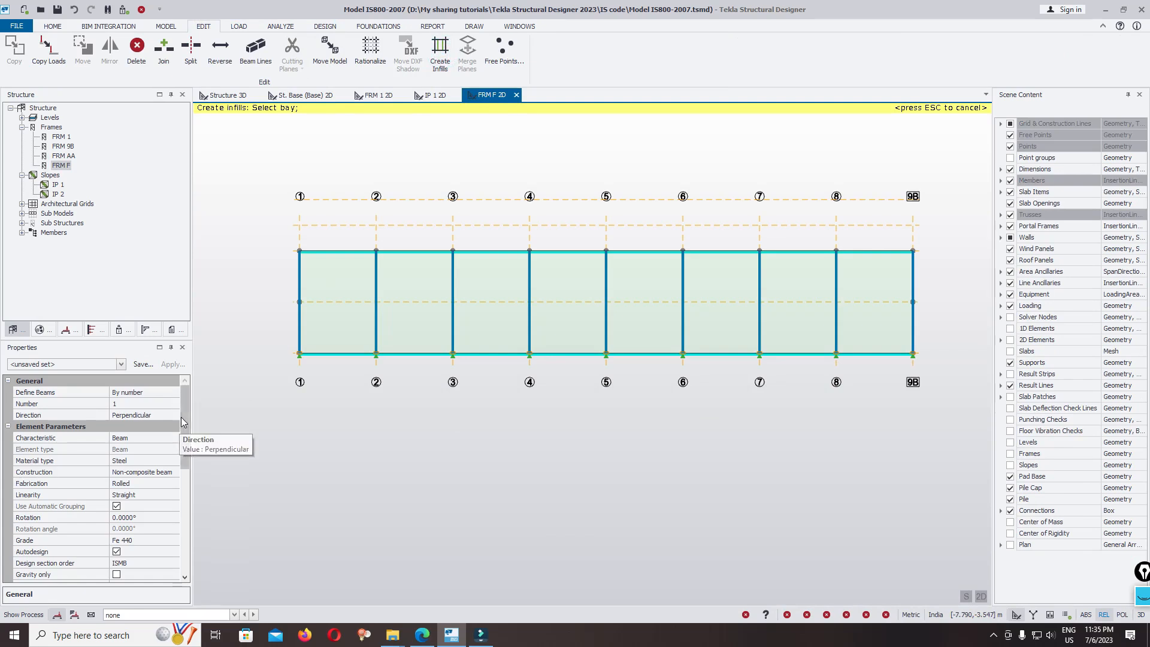
{"action": "scroll", "coordinate": [186, 434], "scroll_direction": "down", "scroll_amount": 2}
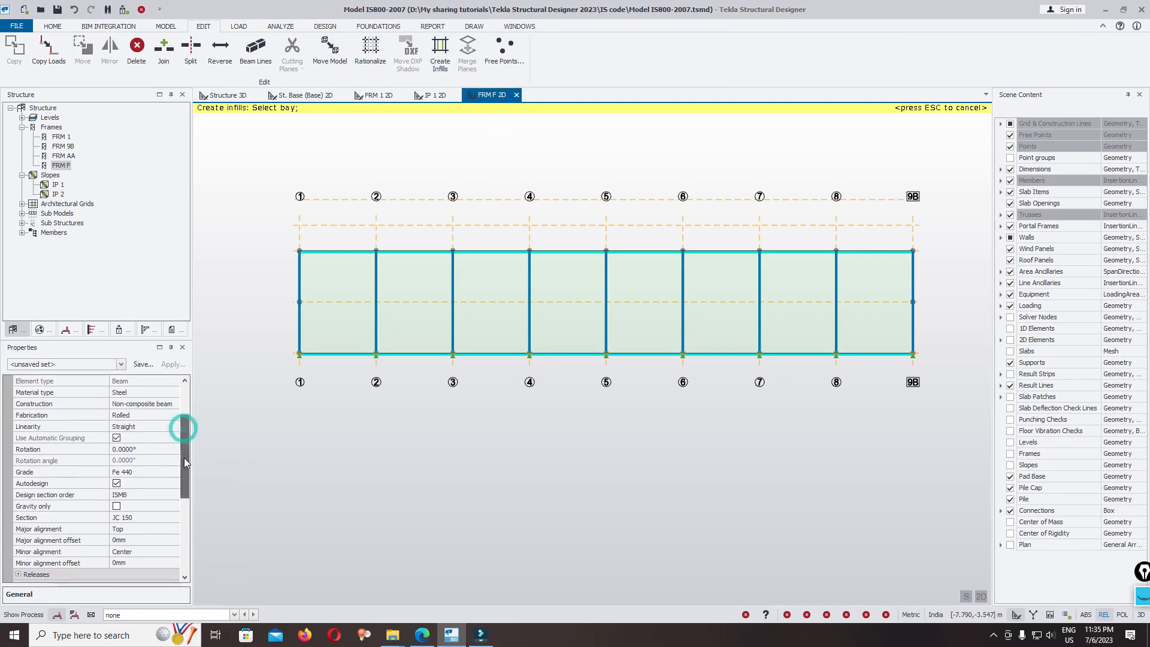
{"action": "left_click", "coordinate": [160, 494]}
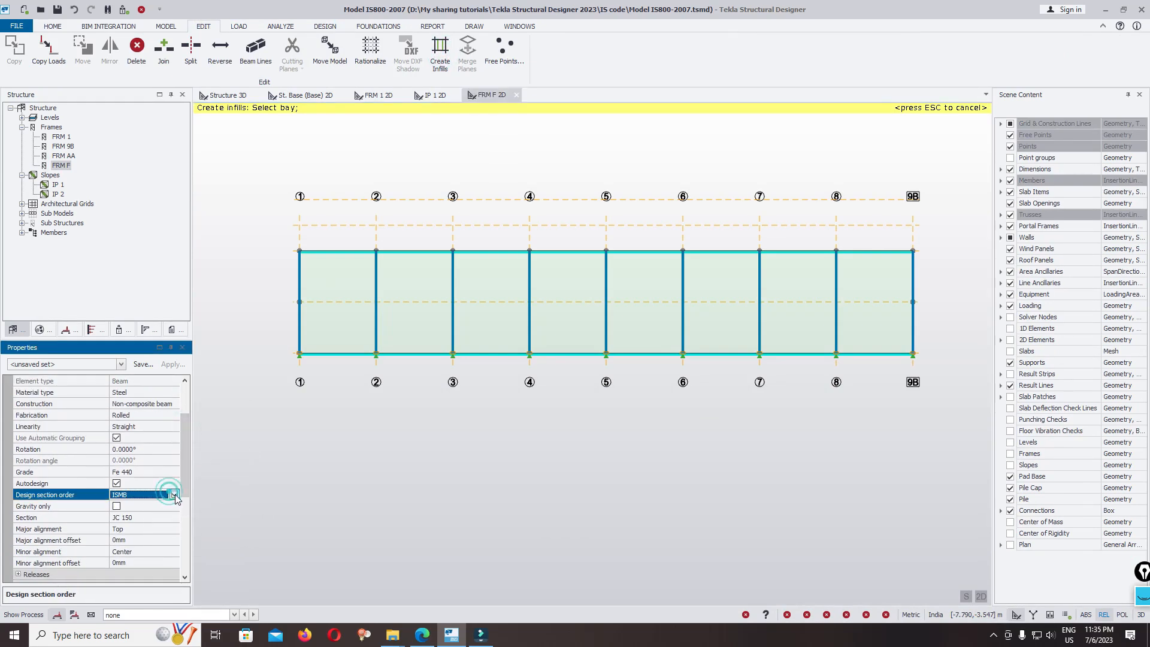
{"action": "left_click", "coordinate": [174, 495]}
{"action": "left_click", "coordinate": [143, 514]}
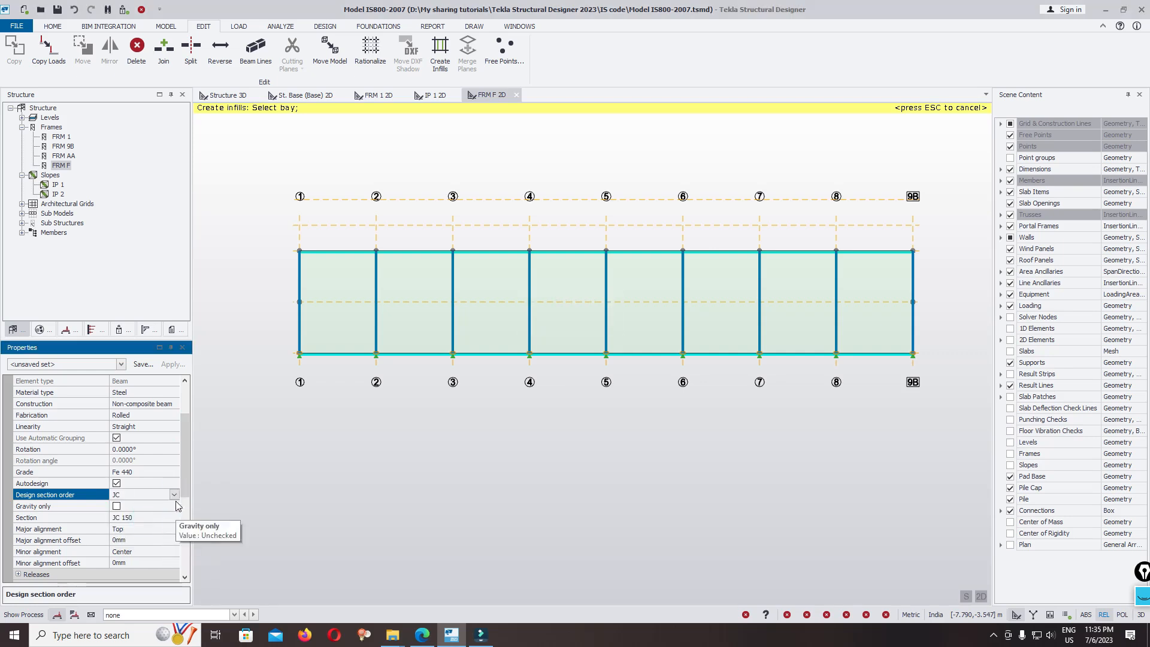
Turn off autodesign for the infill beams
{"action": "left_click_drag", "start_coordinate": [186, 469], "coordinate": [184, 433]}
{"action": "left_click", "coordinate": [118, 494]}
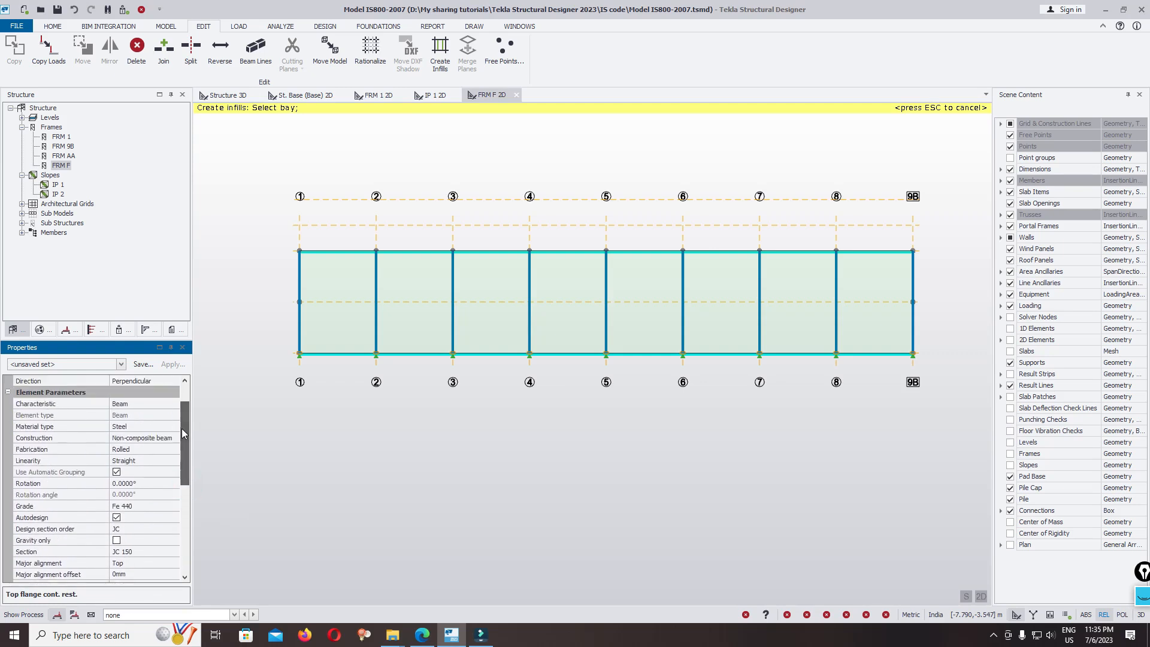
{"action": "left_click", "coordinate": [120, 518]}
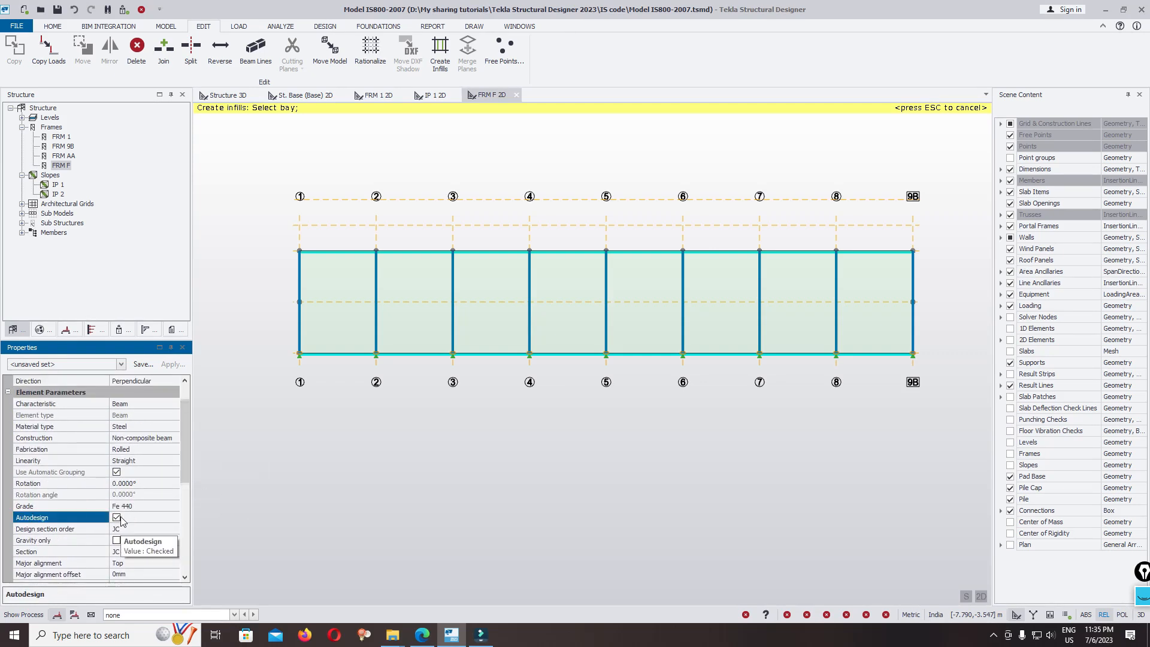
{"action": "left_click_drag", "start_coordinate": [184, 449], "coordinate": [187, 428]}
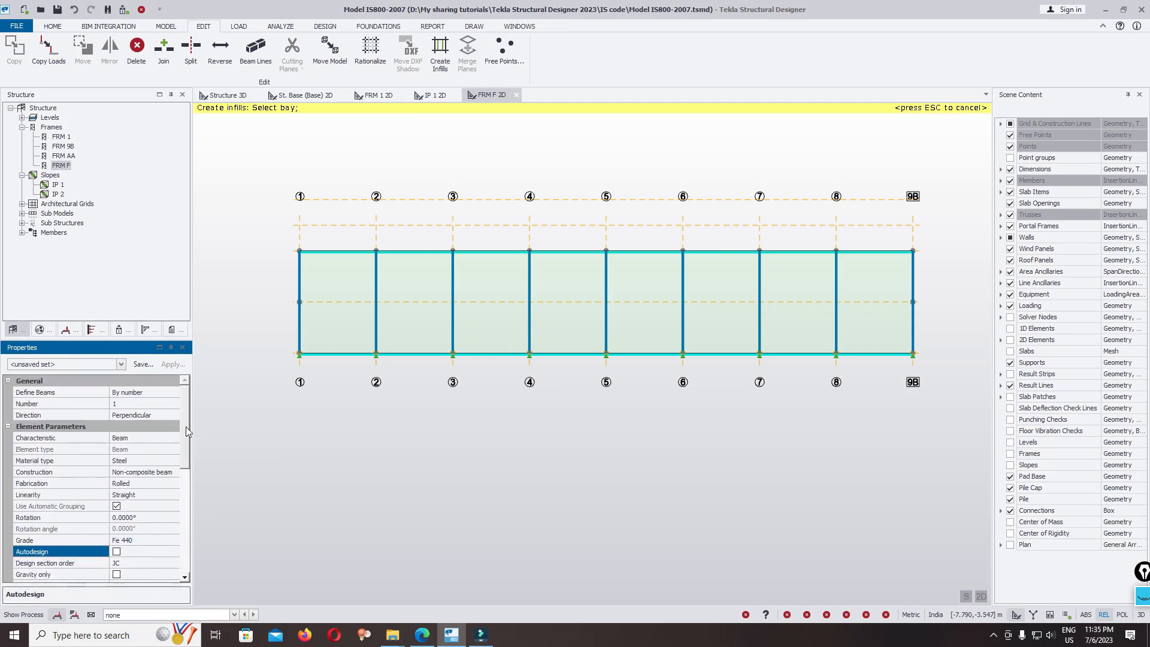
Switch to the reference PDF in Edge and check the side rail layout in the frame F elevation
{"action": "left_click", "coordinate": [422, 637]}
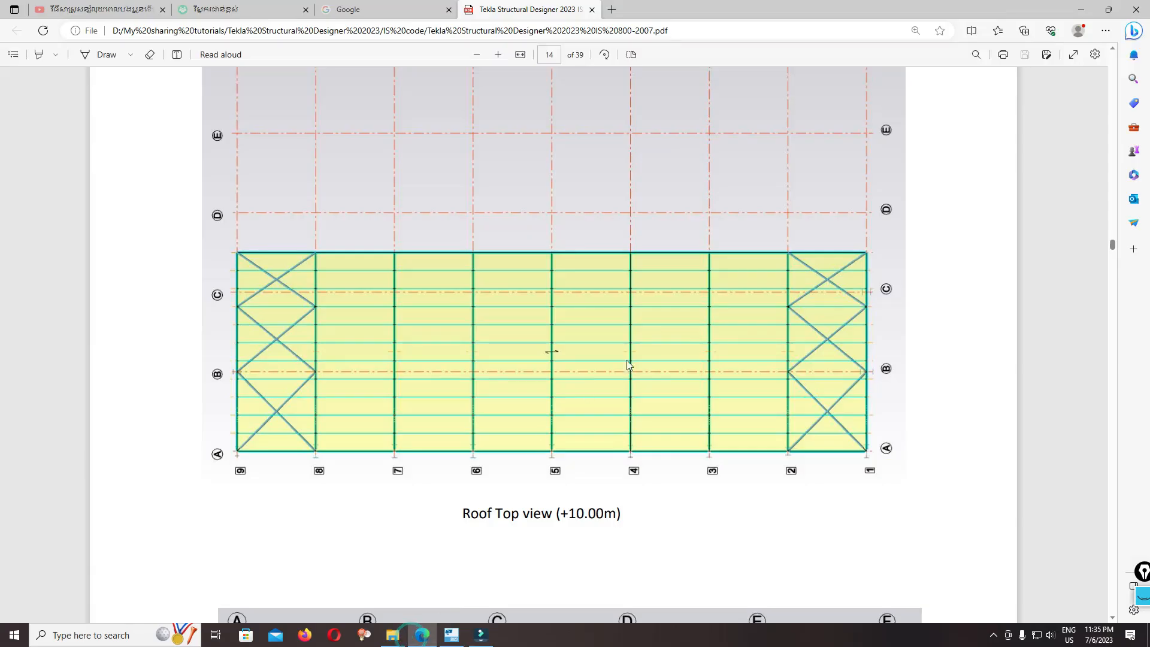
{"action": "scroll", "coordinate": [627, 364], "scroll_direction": "down", "scroll_amount": 12}
{"action": "scroll", "coordinate": [731, 336], "scroll_direction": "up", "scroll_amount": 5}
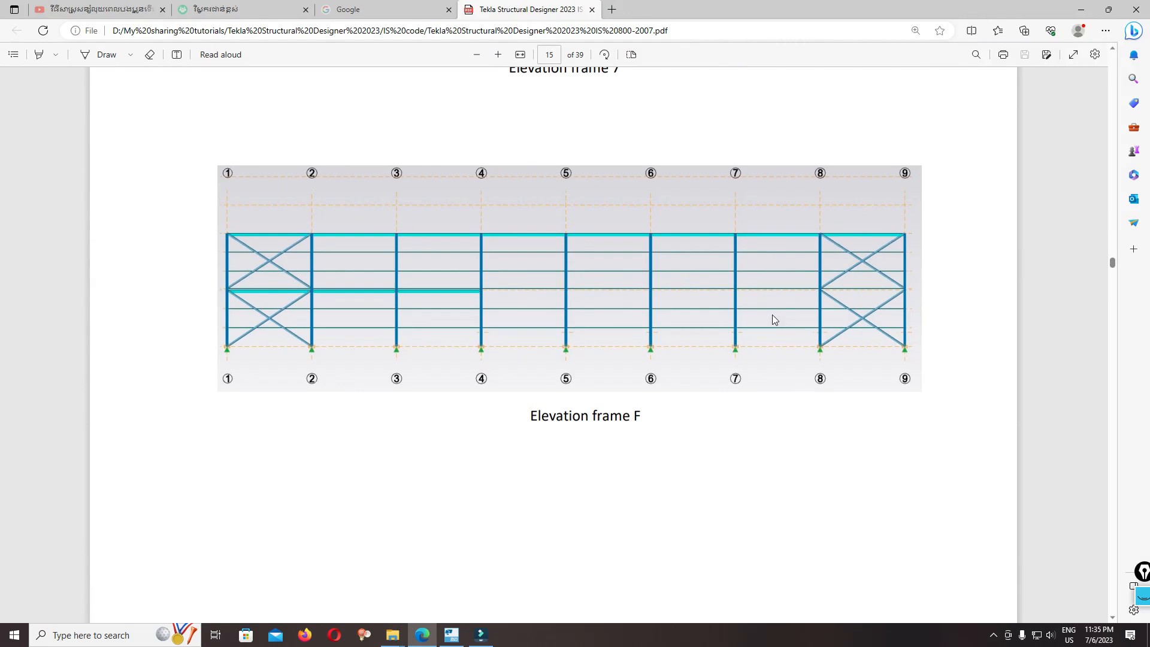
{"action": "left_click", "coordinate": [1079, 8]}
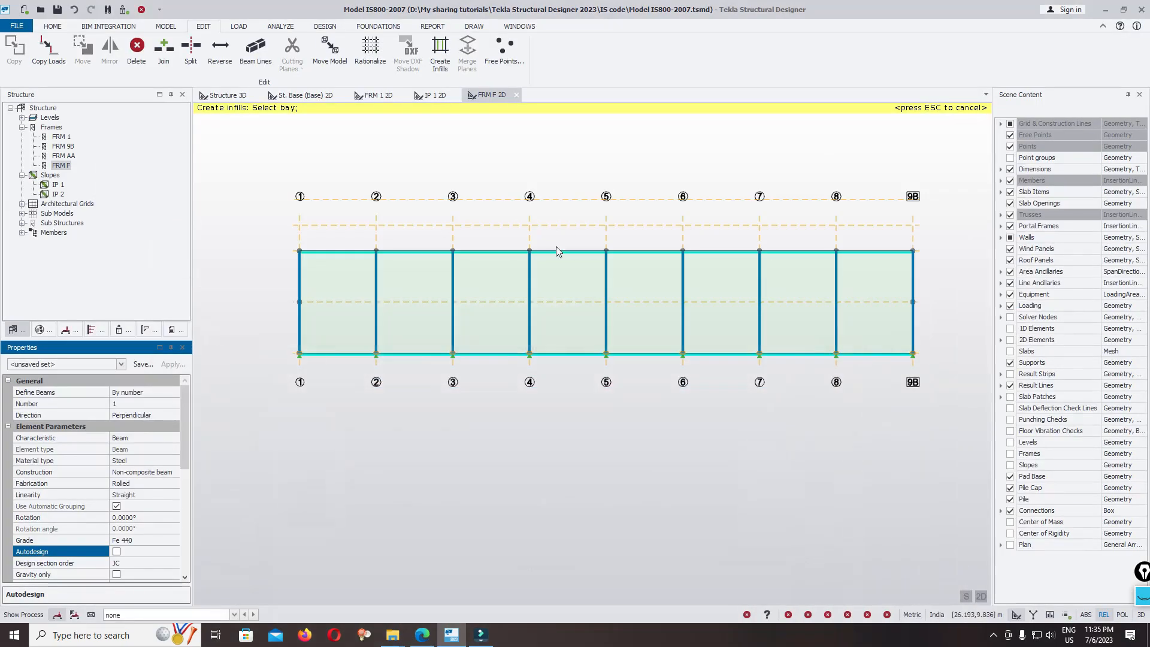
Create 5 perpendicular infill beams in each bay of frame F between gridlines 1 and 9B
{"action": "left_click", "coordinate": [151, 403]}
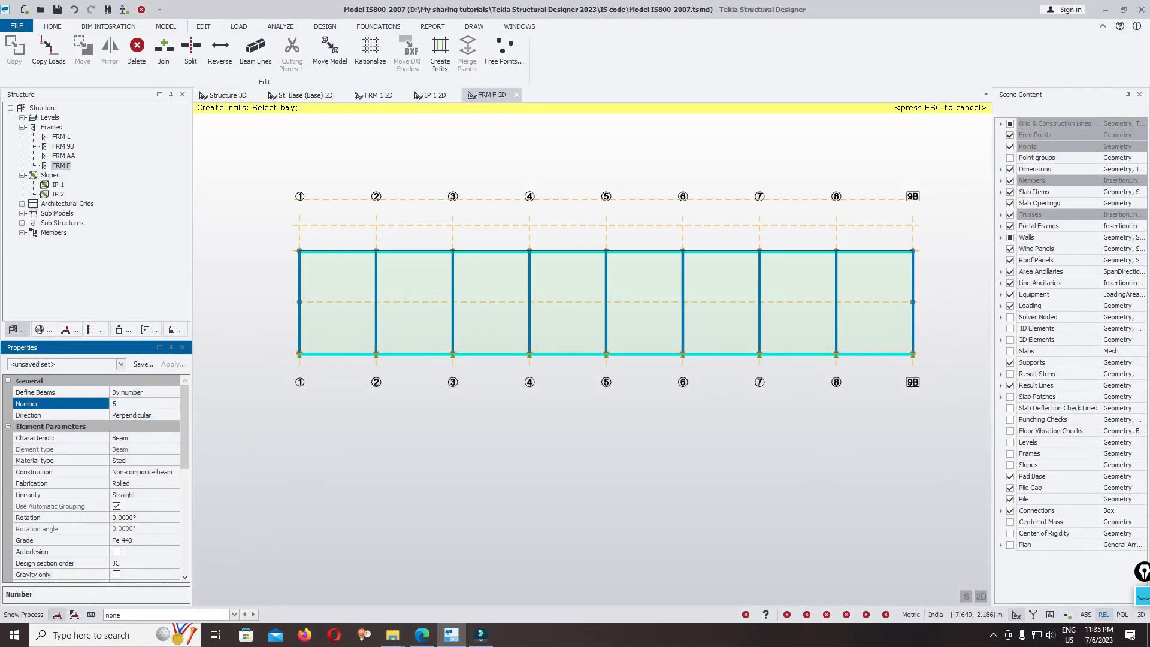
{"action": "left_click", "coordinate": [334, 291]}
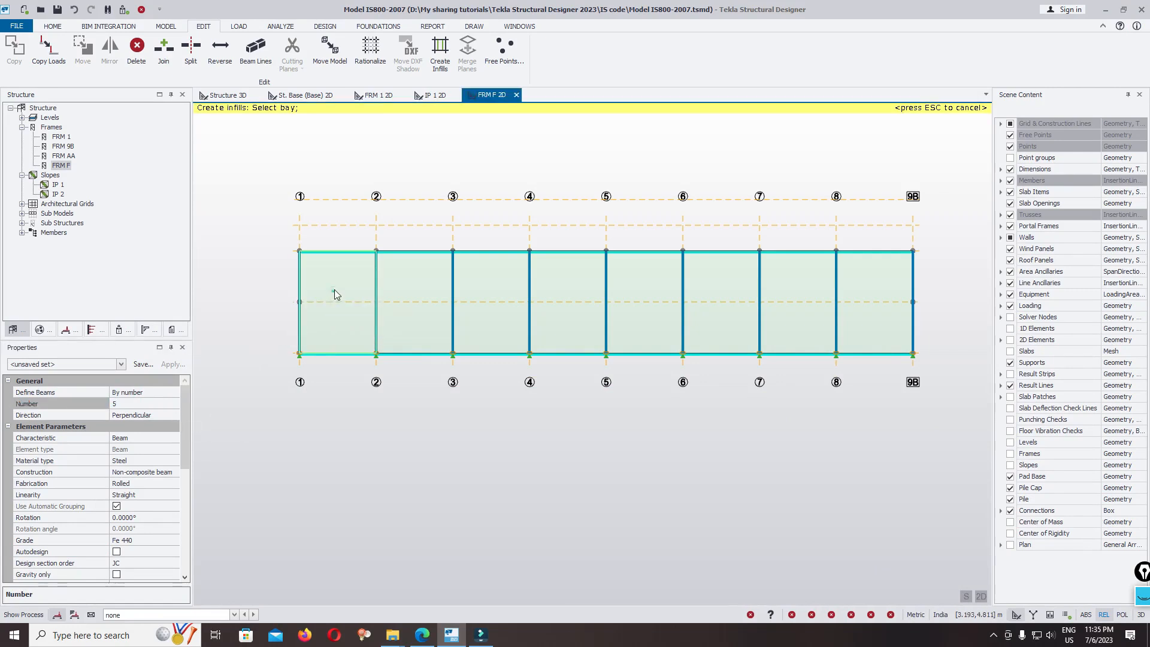
{"action": "left_click", "coordinate": [423, 284]}
{"action": "left_click", "coordinate": [496, 286]}
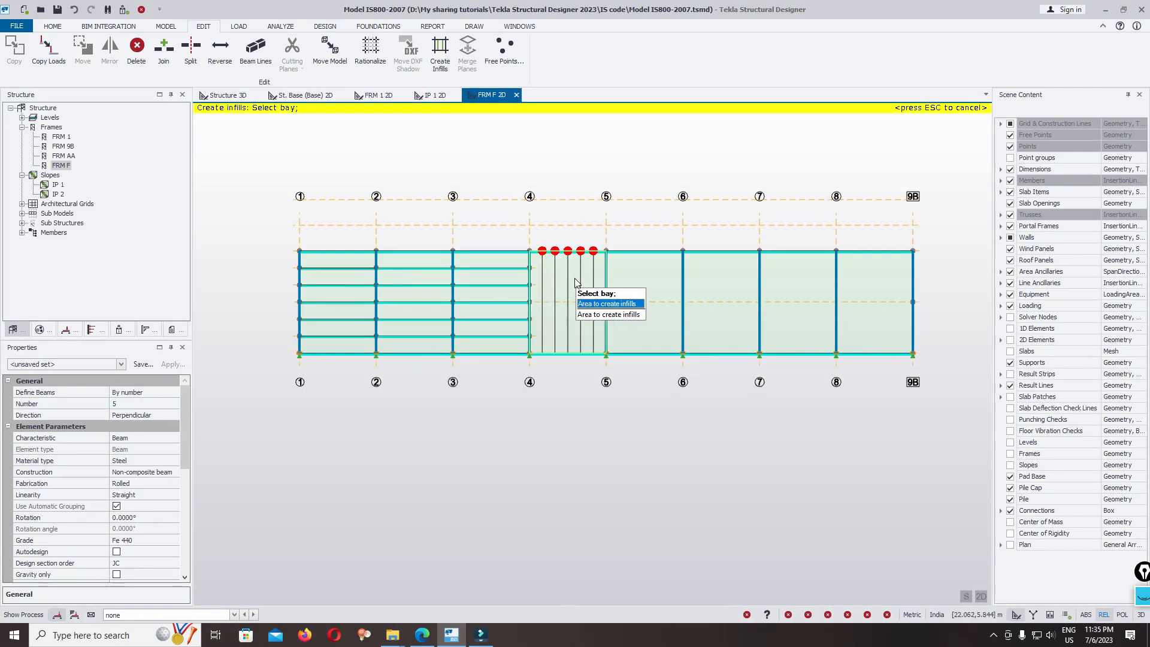
{"action": "left_click", "coordinate": [575, 284]}
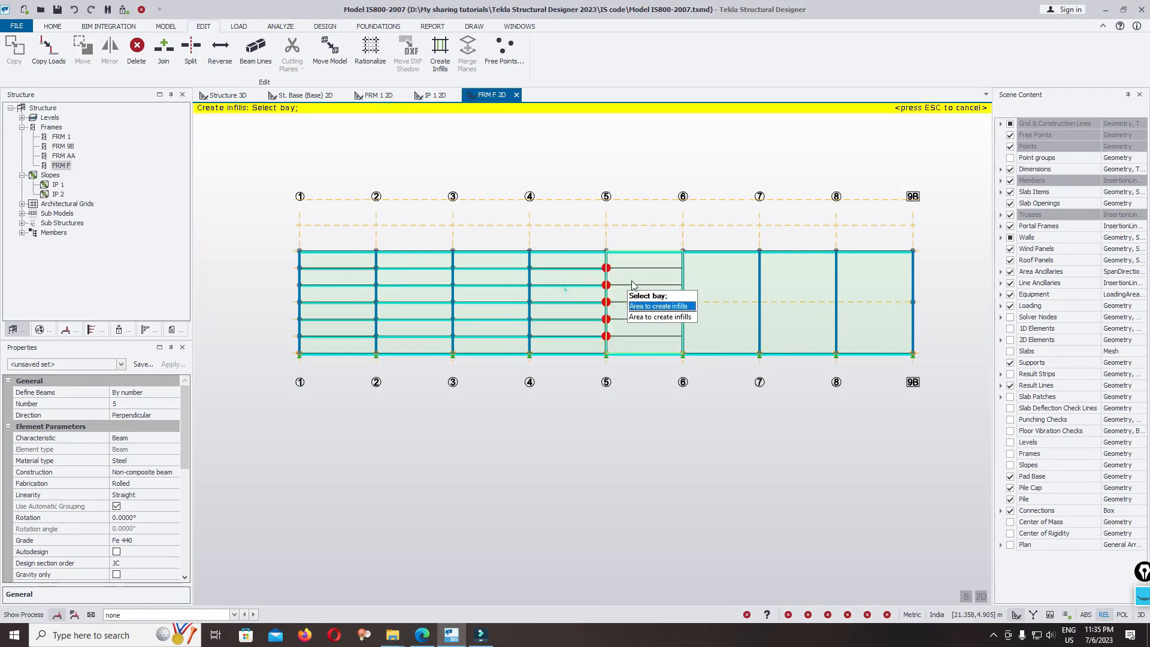
{"action": "left_click", "coordinate": [636, 289]}
{"action": "left_click", "coordinate": [718, 288]}
{"action": "left_click", "coordinate": [797, 287]}
{"action": "left_click", "coordinate": [864, 287]}
{"action": "key", "text": "Escape"}
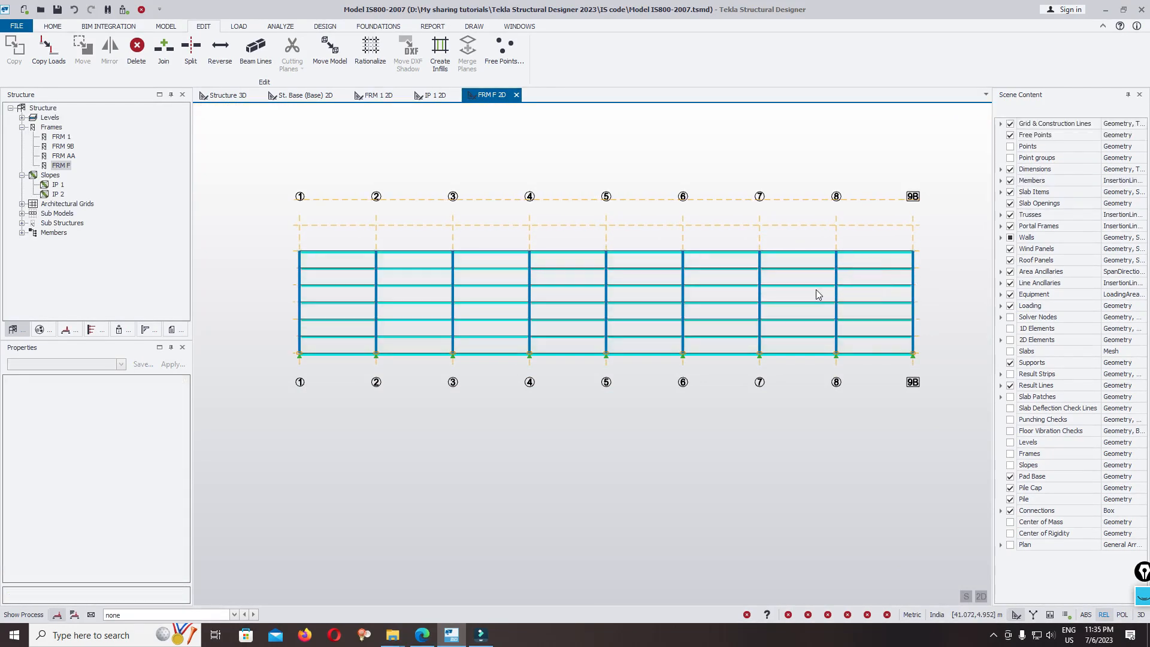
Select all the new side rails along frame F in the 3D structure view and set their rotation to 90°
{"action": "left_click", "coordinate": [222, 96]}
{"action": "left_click", "coordinate": [899, 188]}
{"action": "scroll", "coordinate": [742, 332], "scroll_direction": "up", "scroll_amount": 5}
{"action": "left_click_drag", "start_coordinate": [714, 278], "coordinate": [794, 482]}
{"action": "right_click_drag", "start_coordinate": [828, 417], "coordinate": [822, 422]}
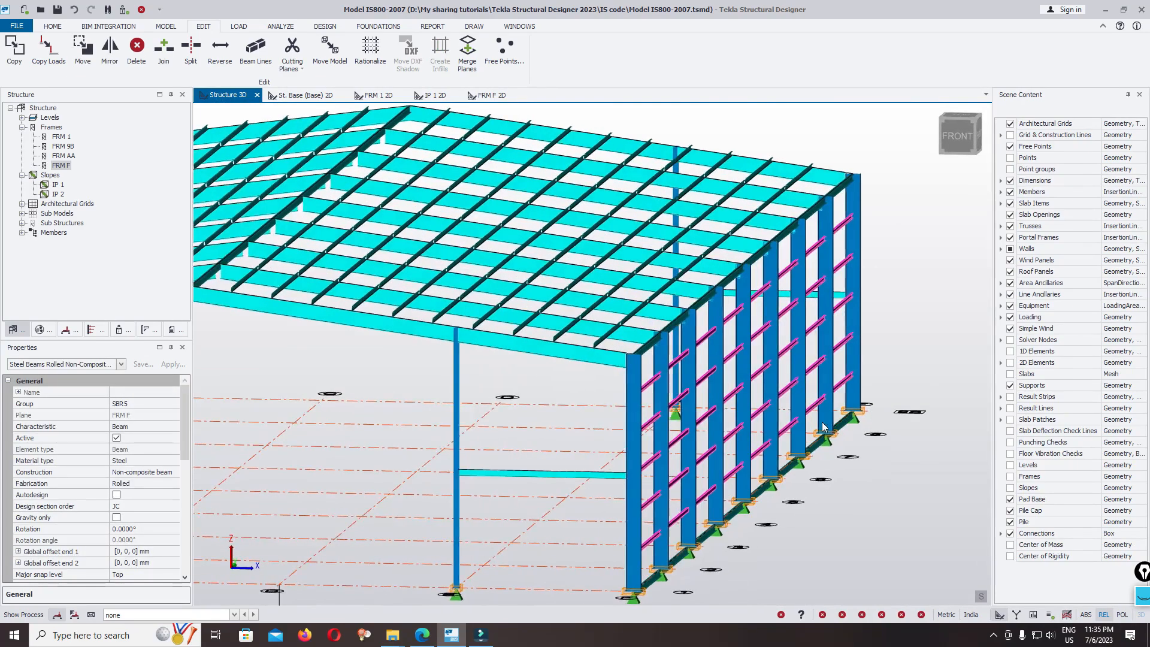
{"action": "scroll", "coordinate": [767, 269], "scroll_direction": "up", "scroll_amount": 8}
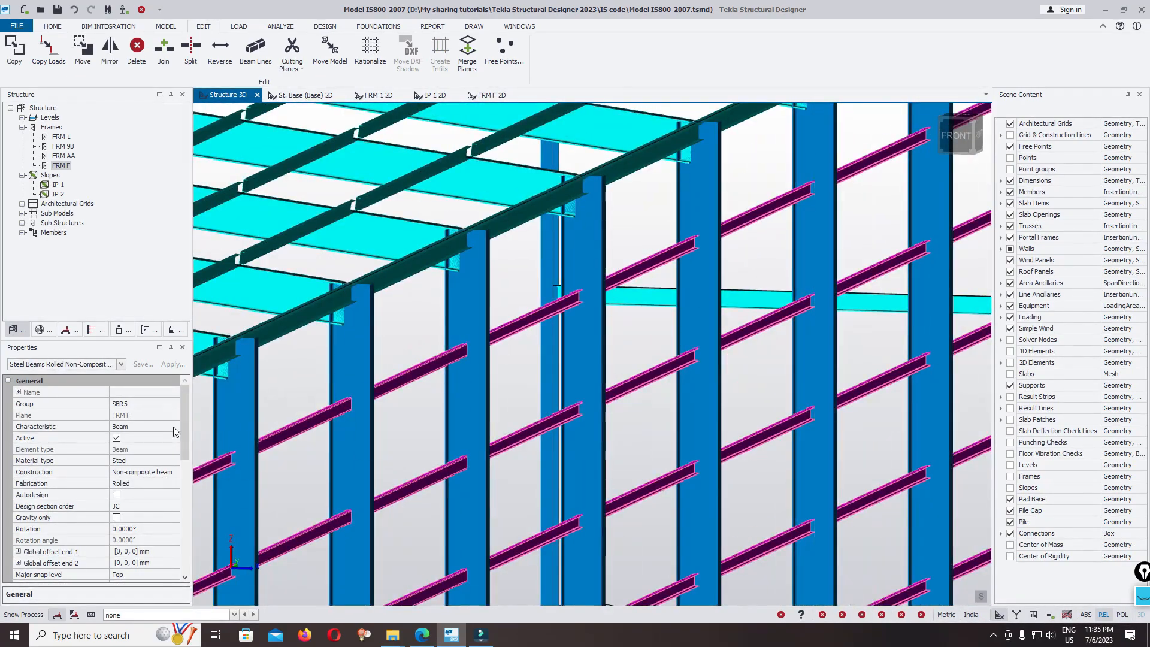
{"action": "scroll", "coordinate": [176, 449], "scroll_direction": "down", "scroll_amount": 3}
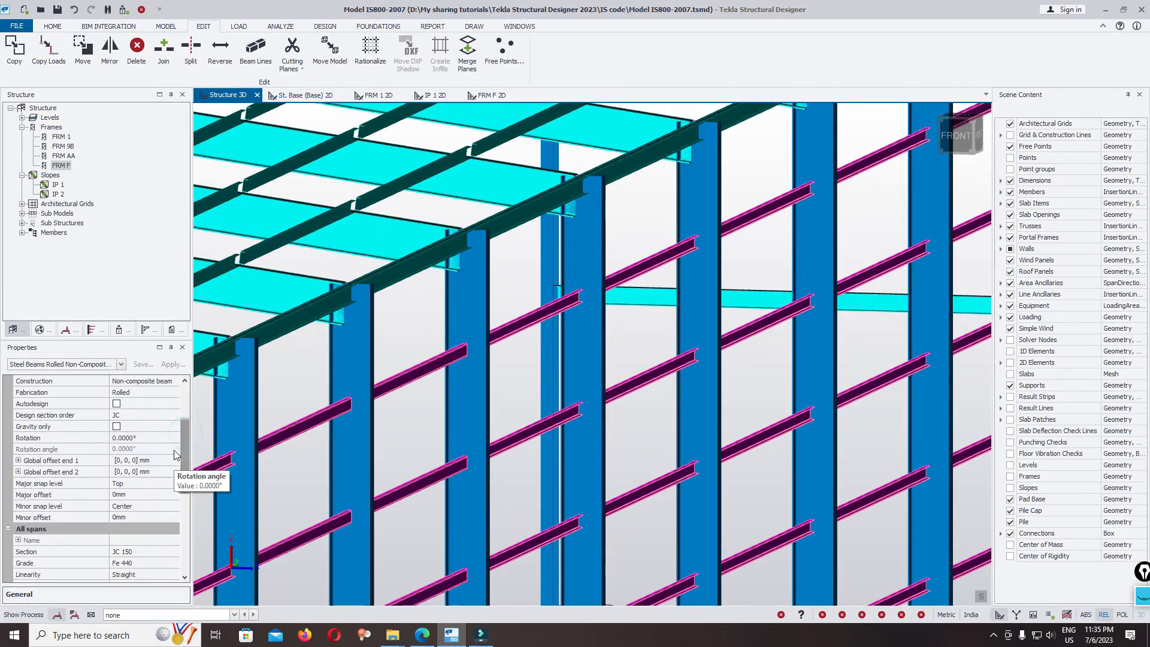
{"action": "left_click", "coordinate": [174, 438]}
{"action": "left_click", "coordinate": [144, 461]}
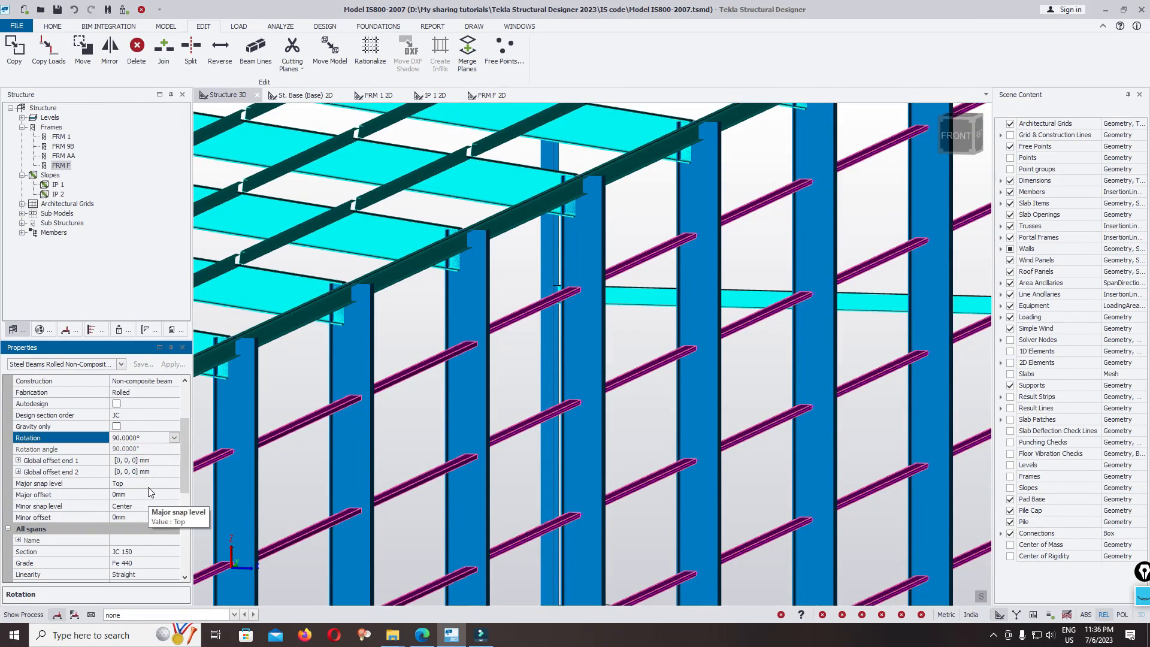
Set the major snap level of the selected frame F side rails to Bottom
{"action": "left_click", "coordinate": [174, 483]}
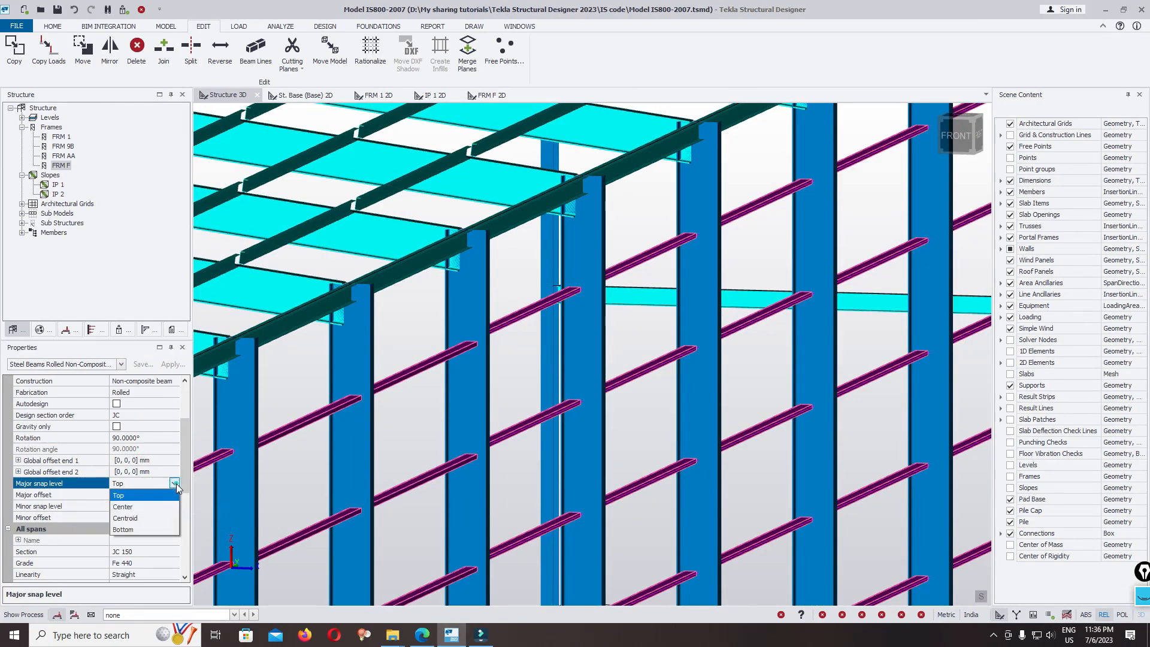
{"action": "left_click", "coordinate": [133, 529]}
{"action": "scroll", "coordinate": [659, 270], "scroll_direction": "down", "scroll_amount": 3}
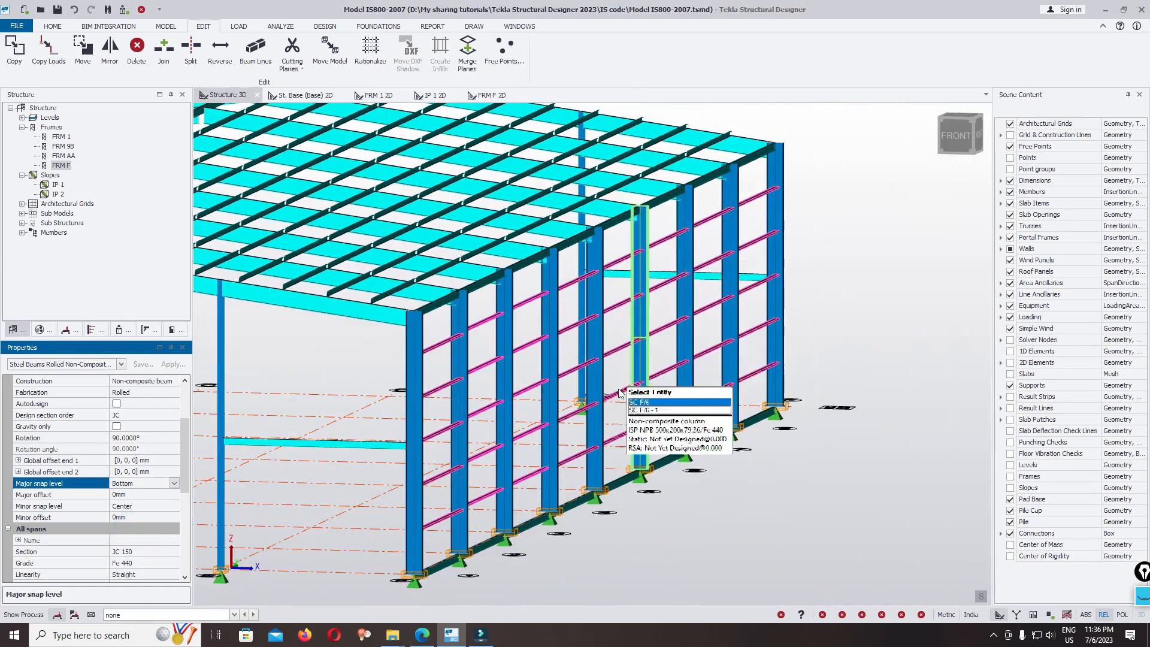
{"action": "scroll", "coordinate": [619, 393], "scroll_direction": "up", "scroll_amount": 4}
{"action": "scroll", "coordinate": [847, 239], "scroll_direction": "down", "scroll_amount": 2}
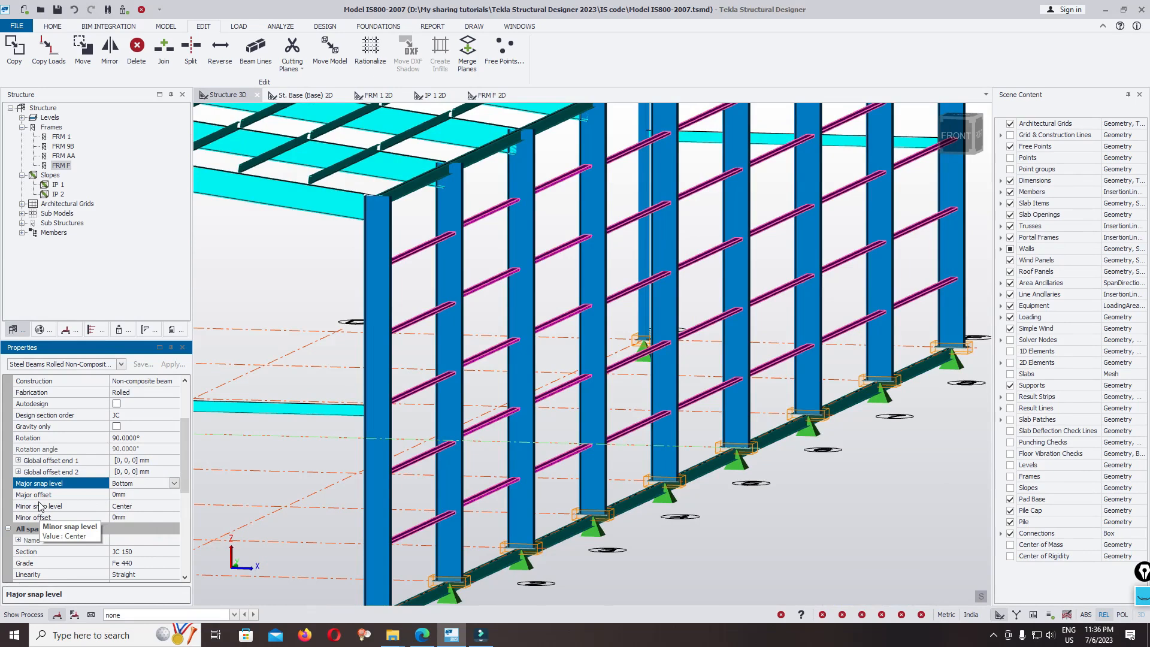
Set the side rails' major offset to 200 mm and check their position against the column from the front
{"action": "left_click", "coordinate": [142, 497]}
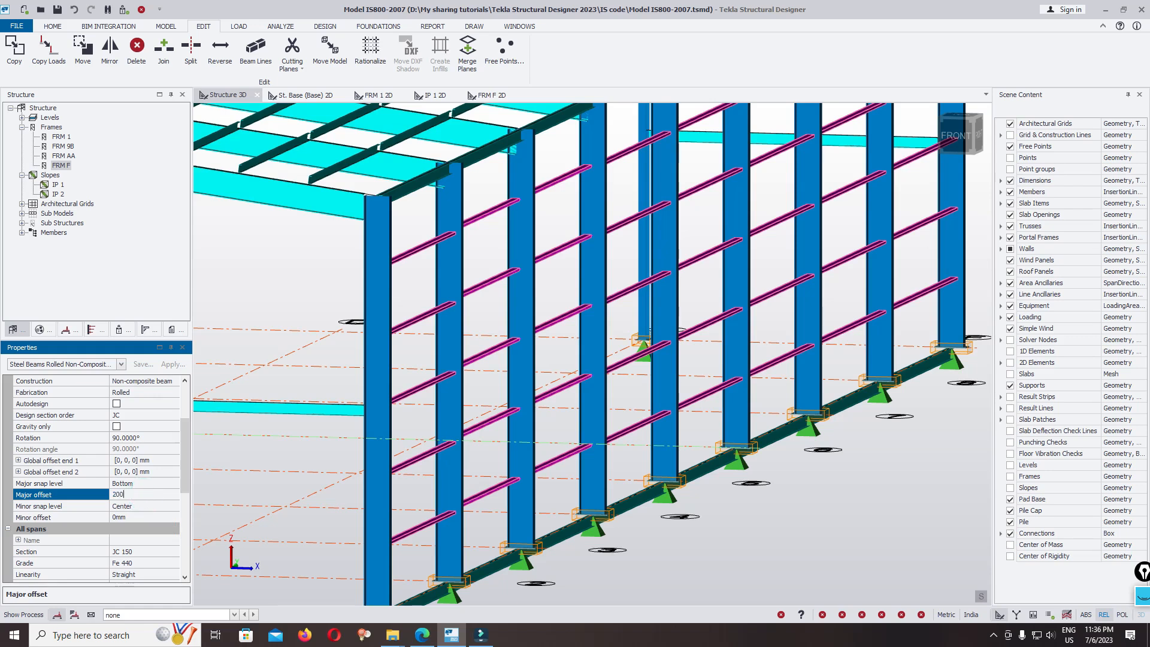
{"action": "key", "text": "Return"}
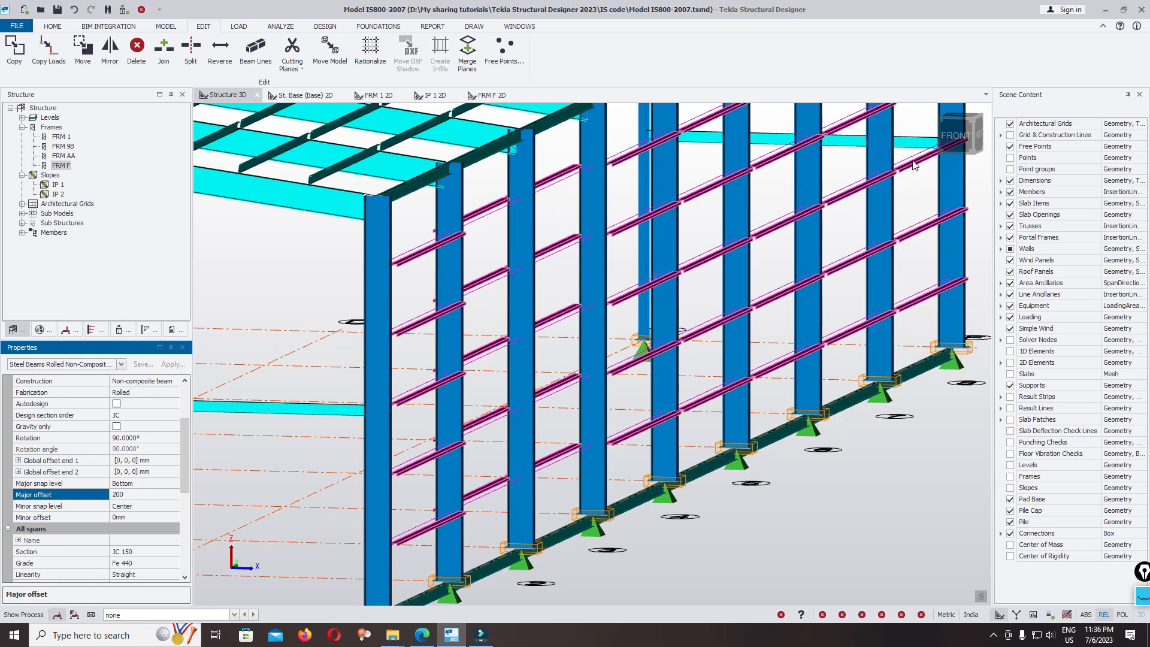
{"action": "left_click", "coordinate": [953, 139]}
{"action": "scroll", "coordinate": [731, 385], "scroll_direction": "up", "scroll_amount": 6}
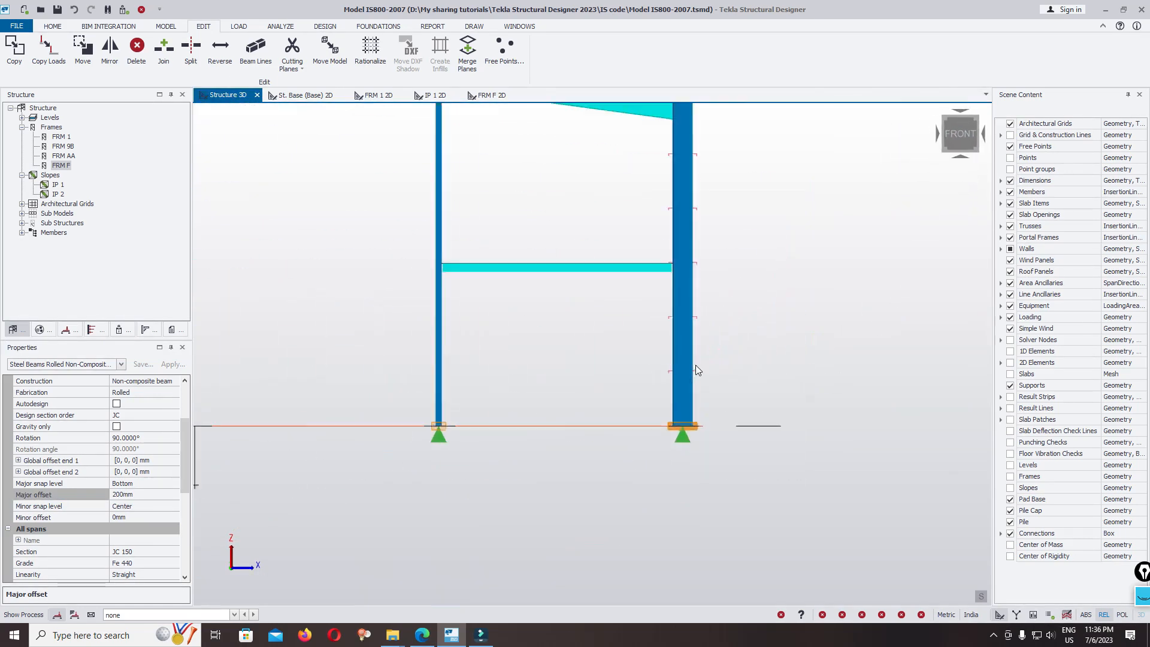
Set the side rails' major offset to 250 mm, check them in the front view and clear the selection
{"action": "left_click", "coordinate": [145, 494]}
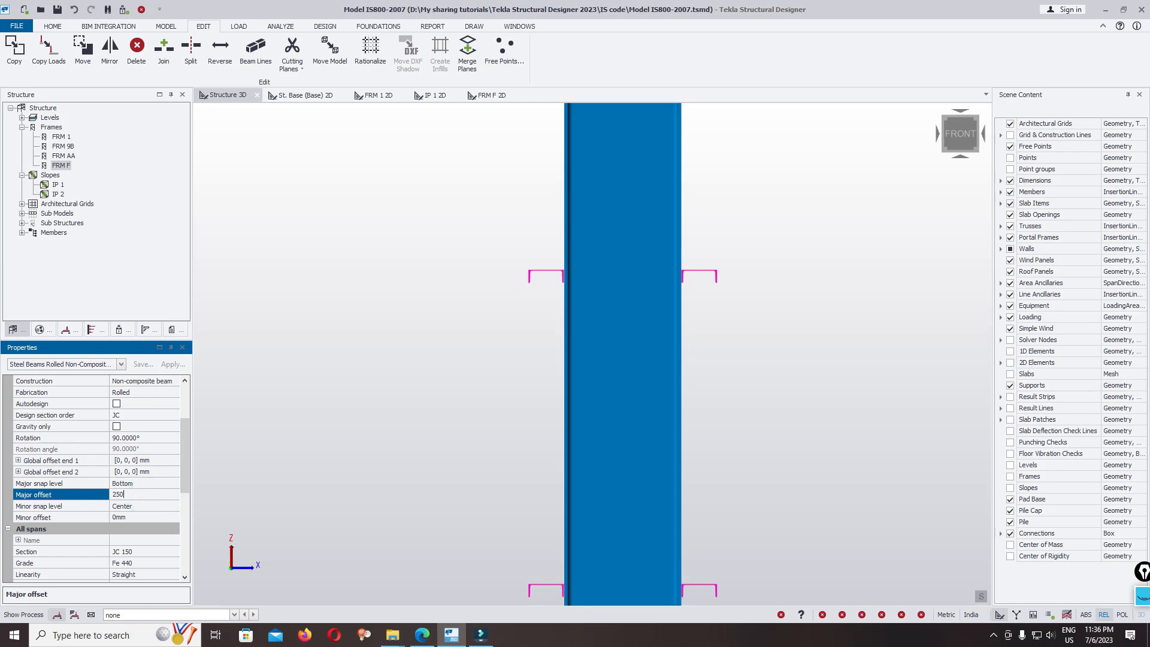
{"action": "scroll", "coordinate": [495, 461], "scroll_direction": "down", "scroll_amount": 6}
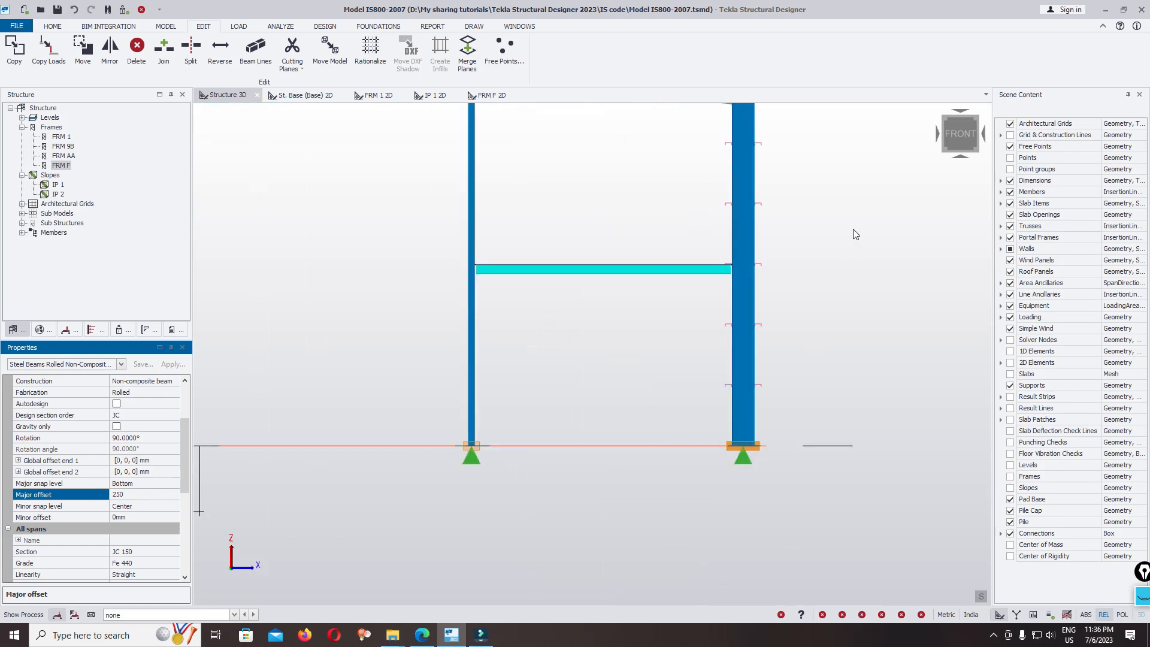
{"action": "right_click_drag", "start_coordinate": [833, 257], "coordinate": [947, 173]}
{"action": "left_click", "coordinate": [975, 148]}
{"action": "left_click", "coordinate": [903, 170]}
{"action": "scroll", "coordinate": [744, 309], "scroll_direction": "up", "scroll_amount": 3}
{"action": "key", "text": "Escape"}
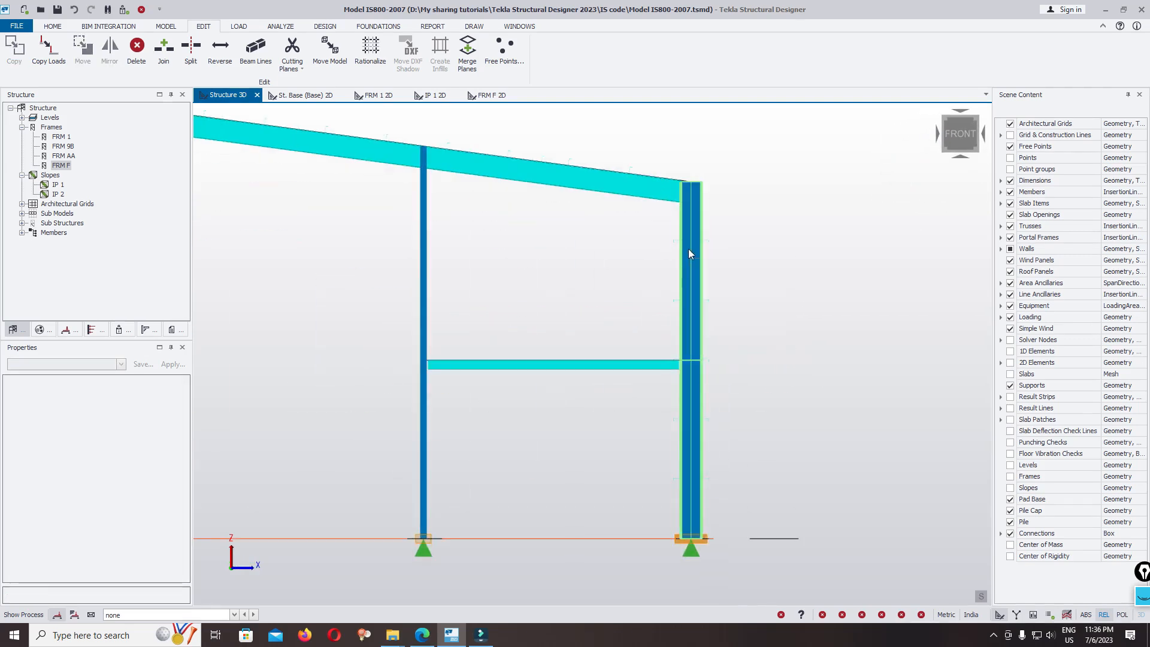
Delete the side rails lying on the inner face of the frame F columns and inspect the wall in 3D
{"action": "scroll", "coordinate": [664, 383], "scroll_direction": "up", "scroll_amount": 10}
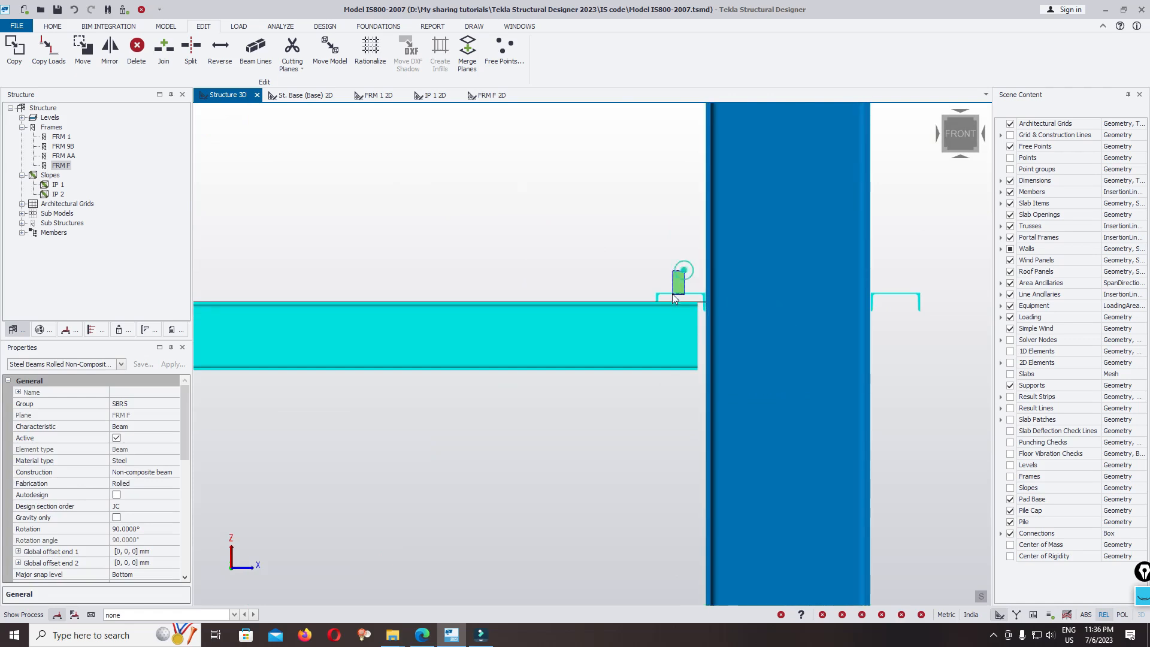
{"action": "scroll", "coordinate": [671, 299], "scroll_direction": "down", "scroll_amount": 8}
{"action": "left_click_drag", "start_coordinate": [702, 326], "coordinate": [673, 446]}
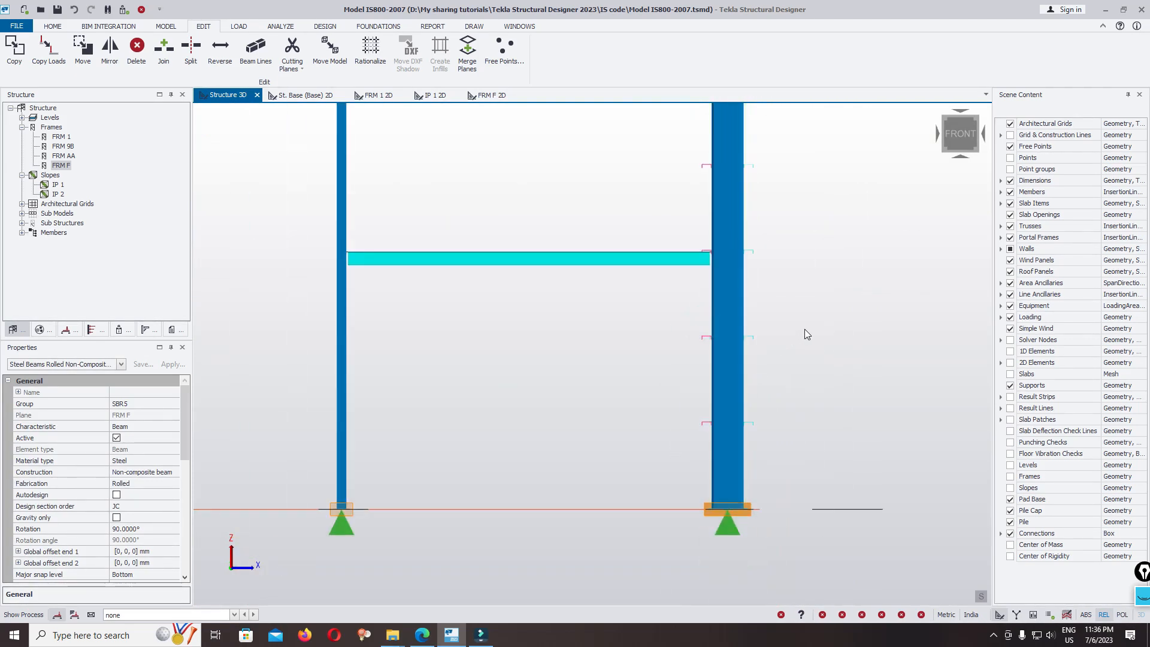
{"action": "key", "text": "Delete"}
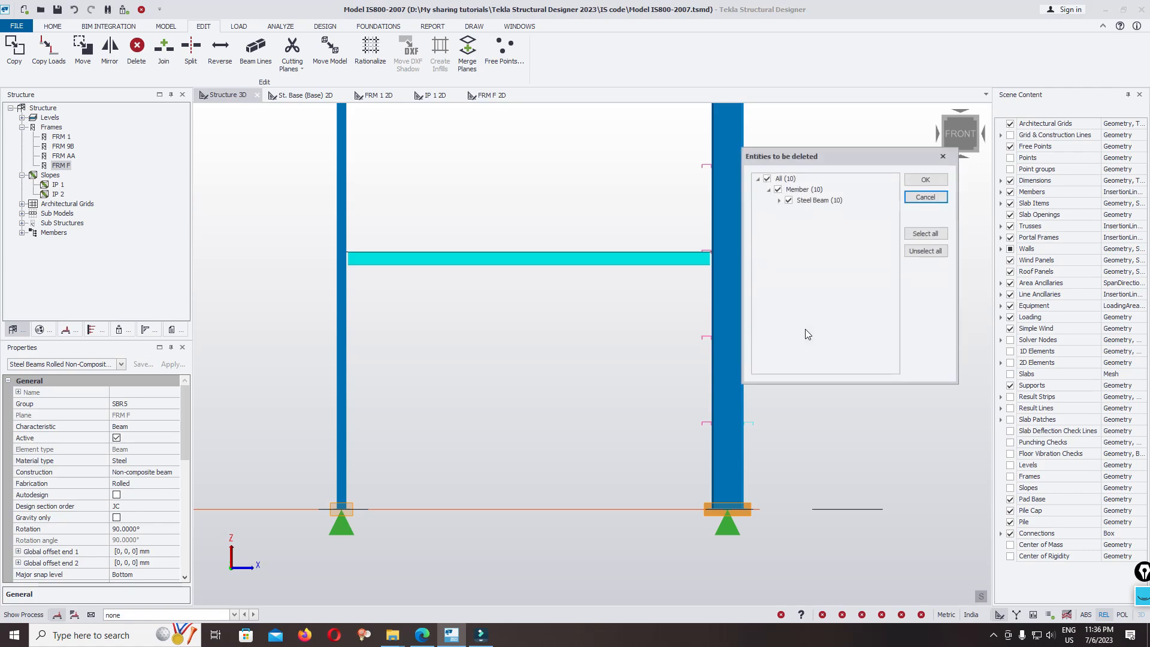
{"action": "left_click", "coordinate": [916, 182]}
{"action": "left_click", "coordinate": [1134, 580]}
{"action": "right_click_drag", "start_coordinate": [853, 367], "coordinate": [599, 383]}
{"action": "scroll", "coordinate": [755, 380], "scroll_direction": "down", "scroll_amount": 3}
{"action": "scroll", "coordinate": [608, 306], "scroll_direction": "down", "scroll_amount": 3}
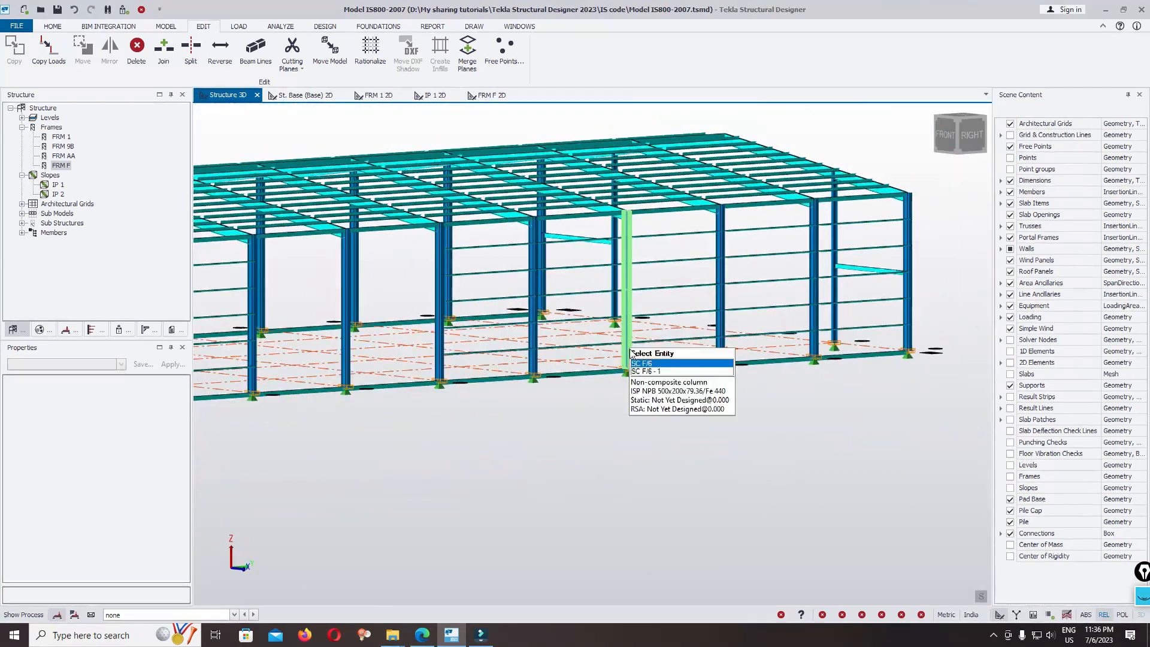
Copy the frame F side rails between grids 4 and 6 into the two empty bays between grids 2 and 4
{"action": "left_click", "coordinate": [971, 135]}
{"action": "scroll", "coordinate": [603, 332], "scroll_direction": "up", "scroll_amount": 4}
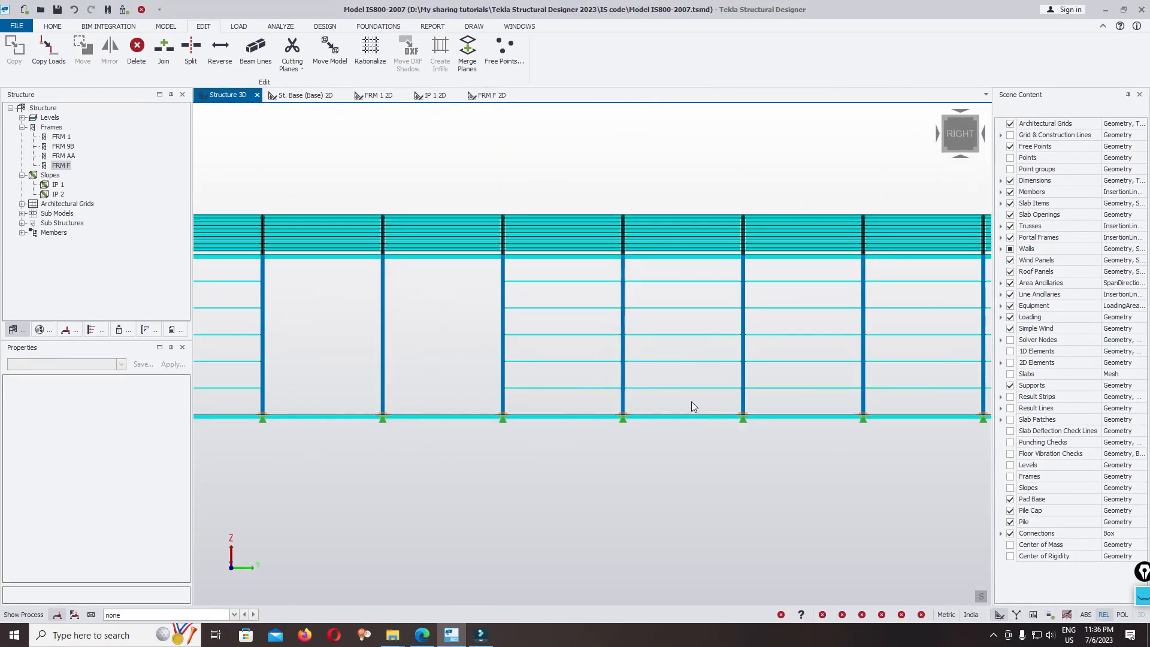
{"action": "left_click_drag", "start_coordinate": [664, 274], "coordinate": [662, 272]}
{"action": "left_click_drag", "start_coordinate": [552, 391], "coordinate": [553, 391]}
{"action": "scroll", "coordinate": [734, 253], "scroll_direction": "down", "scroll_amount": 3}
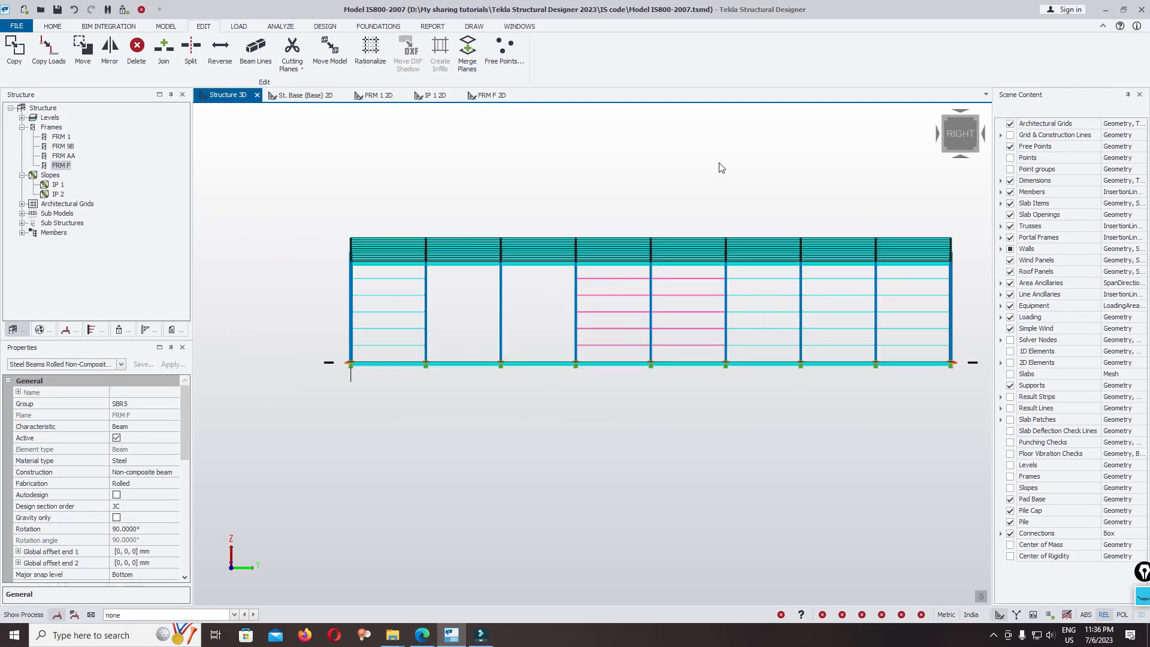
{"action": "left_click", "coordinate": [748, 179]}
{"action": "left_click", "coordinate": [730, 368]}
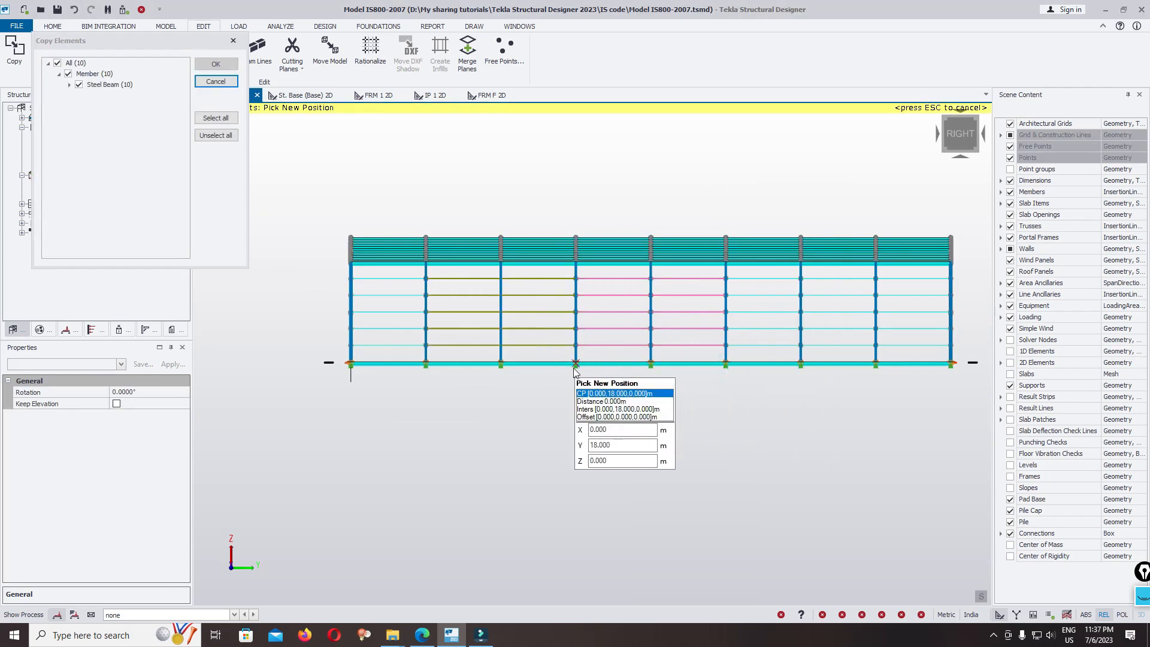
{"action": "left_click", "coordinate": [576, 364]}
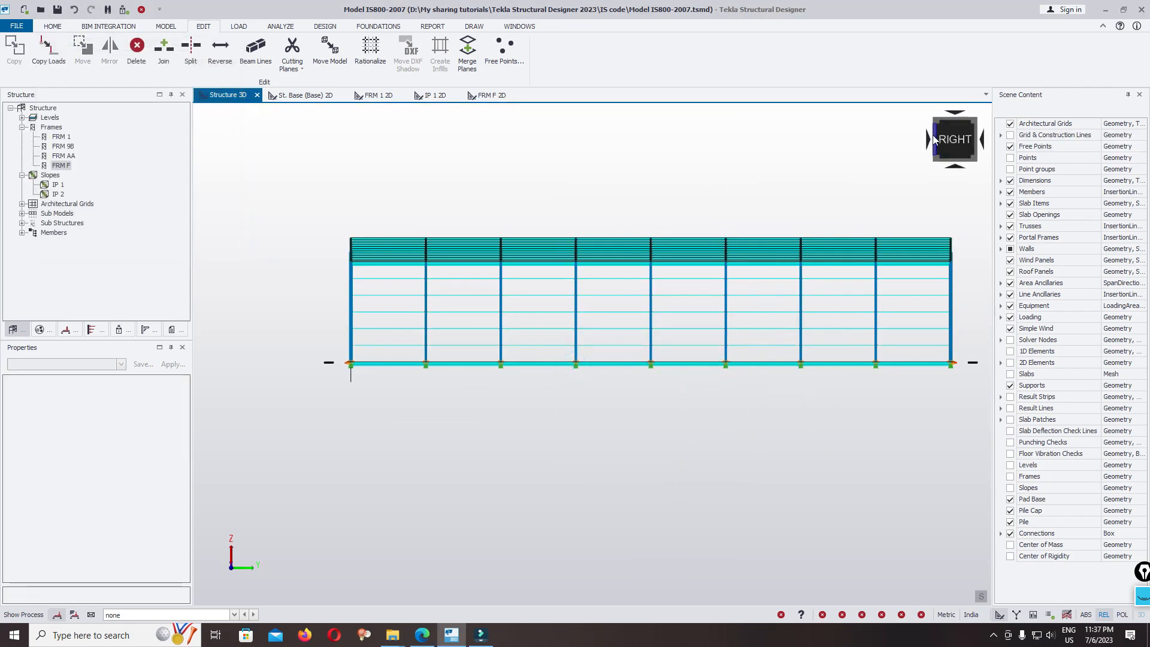
Examine the completed frame F side rails against the columns from the front and in 3D
{"action": "left_click", "coordinate": [892, 171]}
{"action": "scroll", "coordinate": [722, 383], "scroll_direction": "up", "scroll_amount": 5}
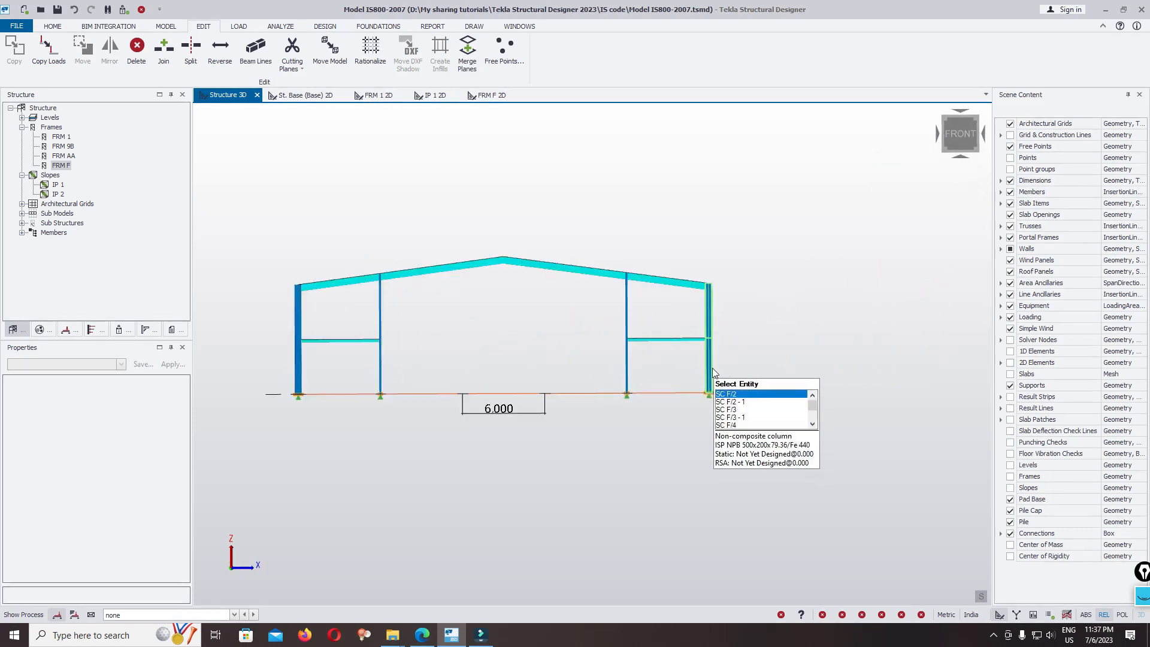
{"action": "scroll", "coordinate": [688, 437], "scroll_direction": "up", "scroll_amount": 2}
{"action": "scroll", "coordinate": [684, 479], "scroll_direction": "down", "scroll_amount": 3}
{"action": "scroll", "coordinate": [694, 199], "scroll_direction": "up", "scroll_amount": 2}
{"action": "scroll", "coordinate": [689, 183], "scroll_direction": "down", "scroll_amount": 6}
{"action": "right_click_drag", "start_coordinate": [698, 205], "coordinate": [666, 311]}
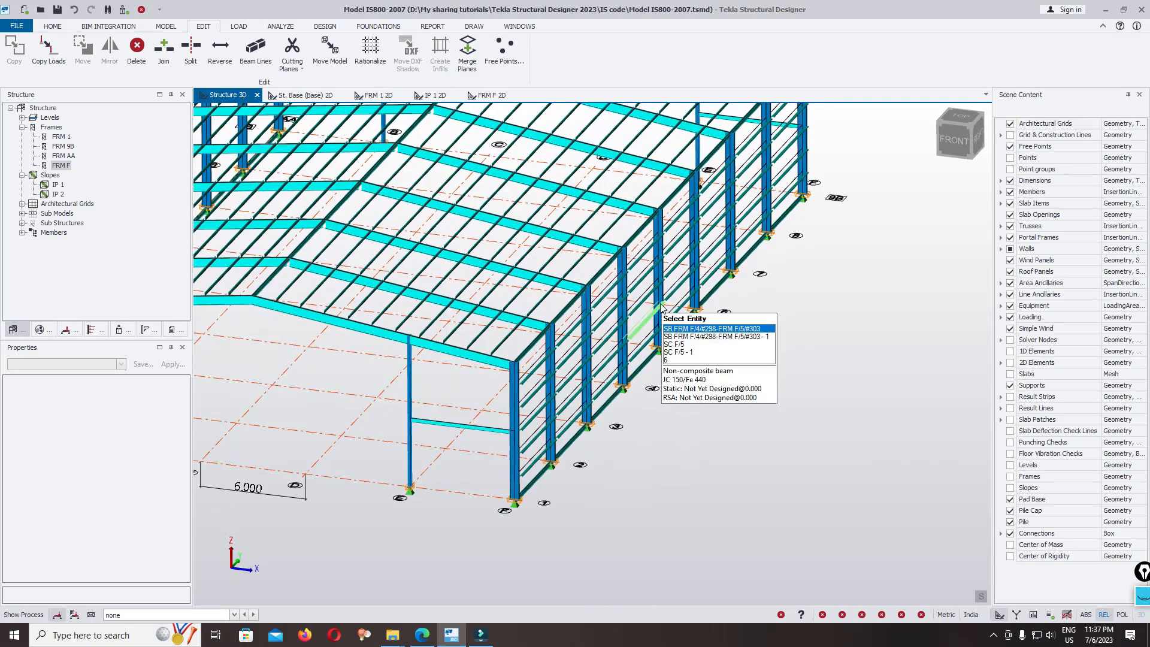
{"action": "scroll", "coordinate": [764, 304], "scroll_direction": "up", "scroll_amount": 5}
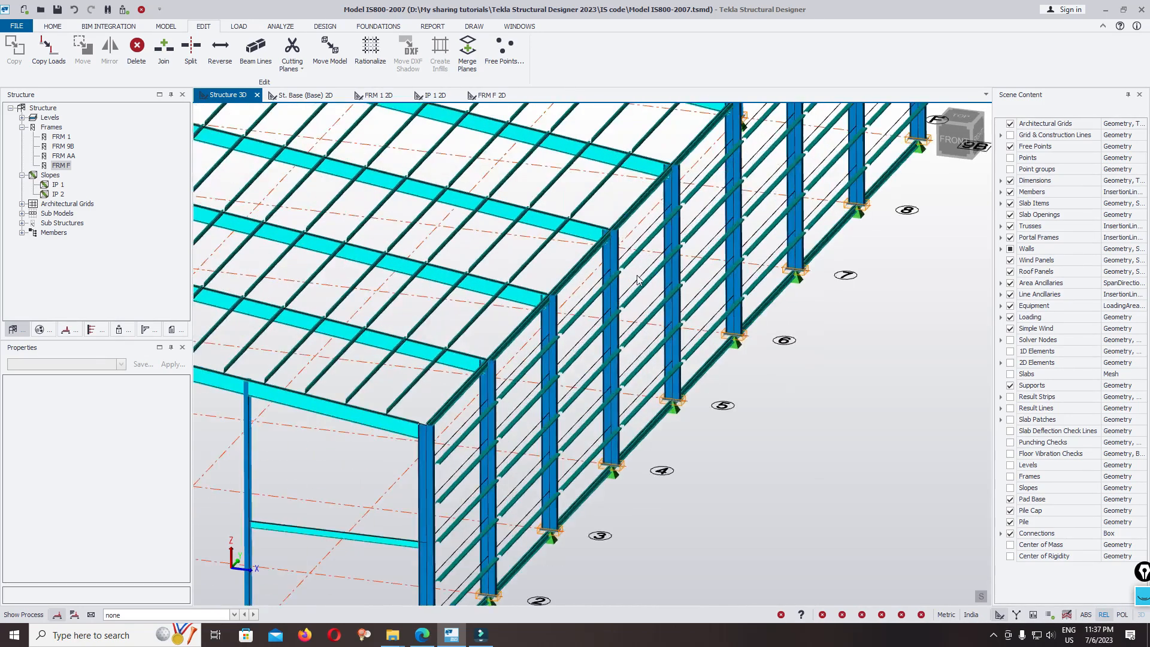
{"action": "scroll", "coordinate": [613, 321], "scroll_direction": "down", "scroll_amount": 4}
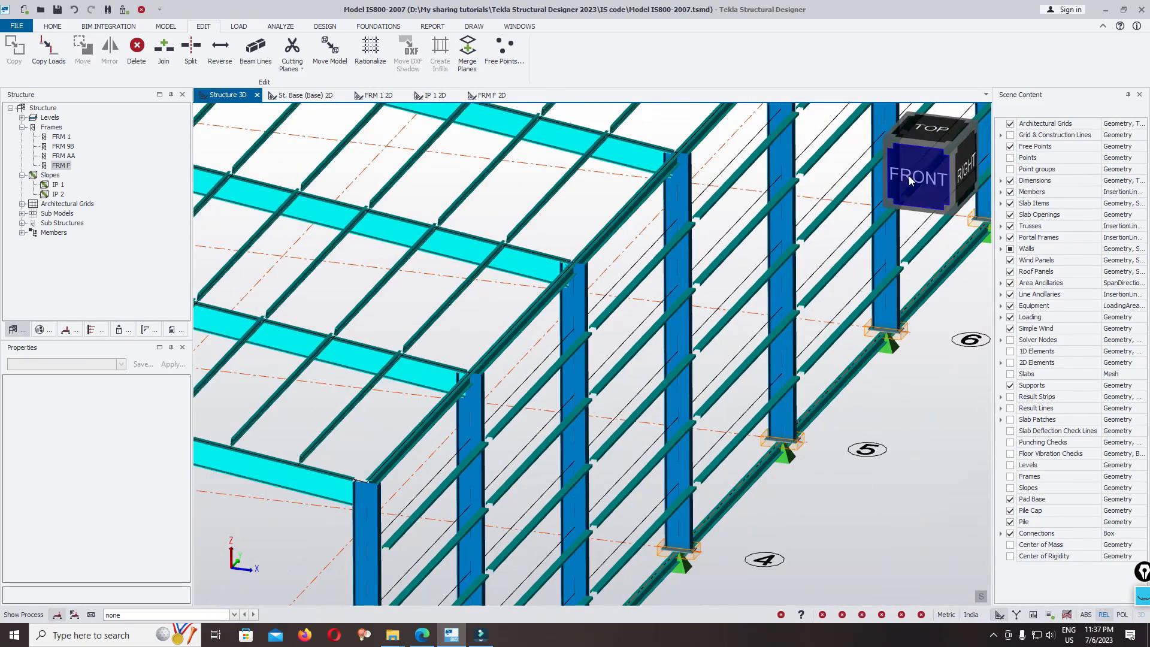
Mirror all the frame F side rails onto the frame AA wall, using the base points of the grid 1 columns
{"action": "left_click", "coordinate": [915, 181]}
{"action": "scroll", "coordinate": [685, 365], "scroll_direction": "up", "scroll_amount": 3}
{"action": "scroll", "coordinate": [688, 386], "scroll_direction": "up", "scroll_amount": 2}
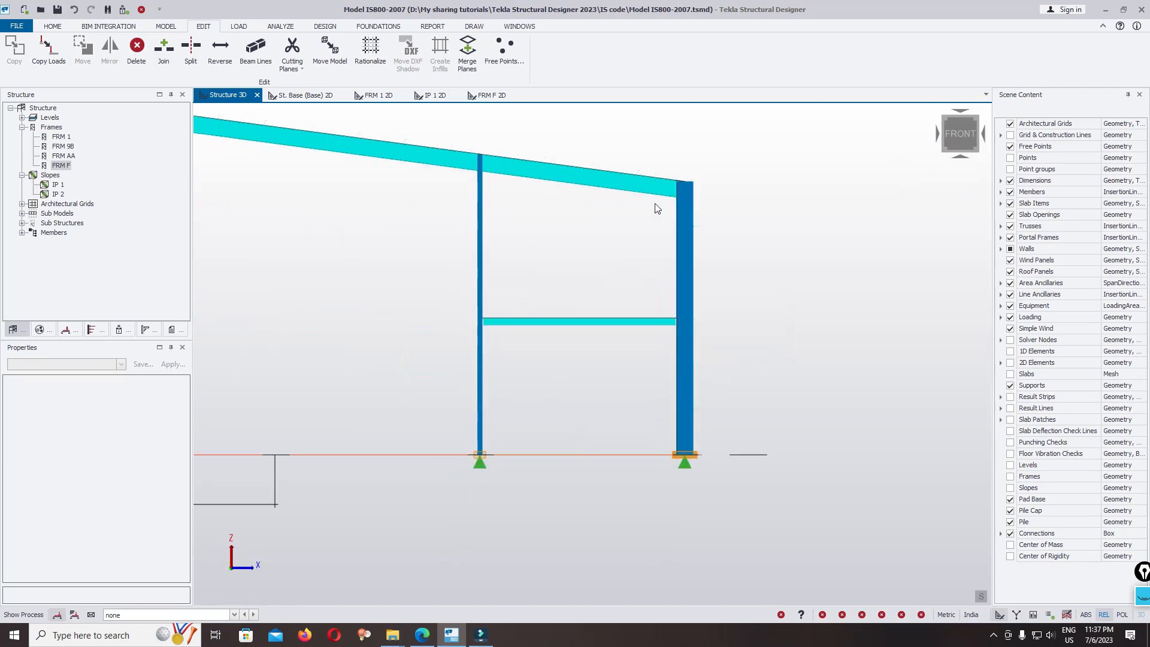
{"action": "left_click_drag", "start_coordinate": [653, 199], "coordinate": [742, 416]}
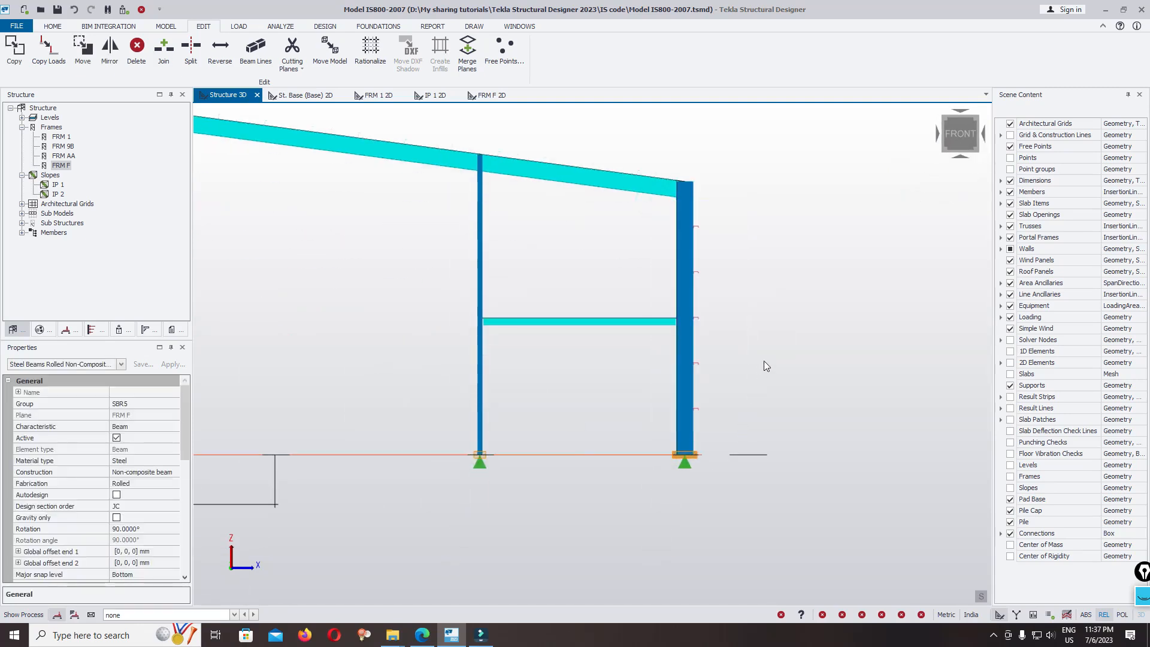
{"action": "right_click_drag", "start_coordinate": [764, 360], "coordinate": [751, 349]}
{"action": "scroll", "coordinate": [751, 354], "scroll_direction": "down", "scroll_amount": 5}
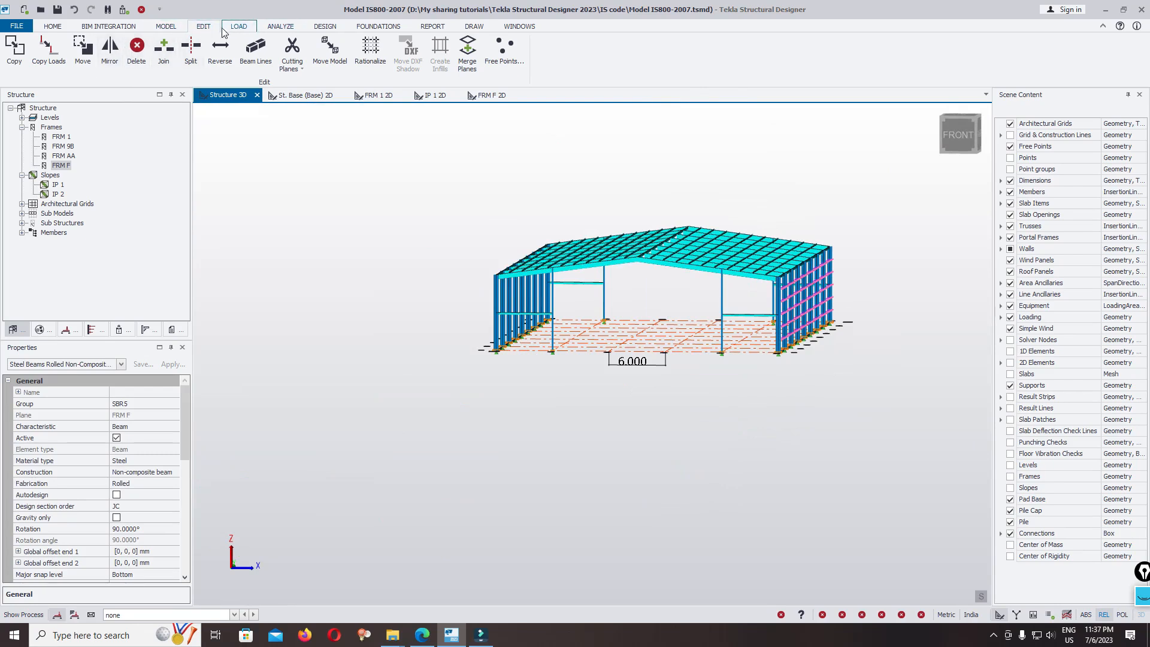
{"action": "left_click", "coordinate": [111, 64]}
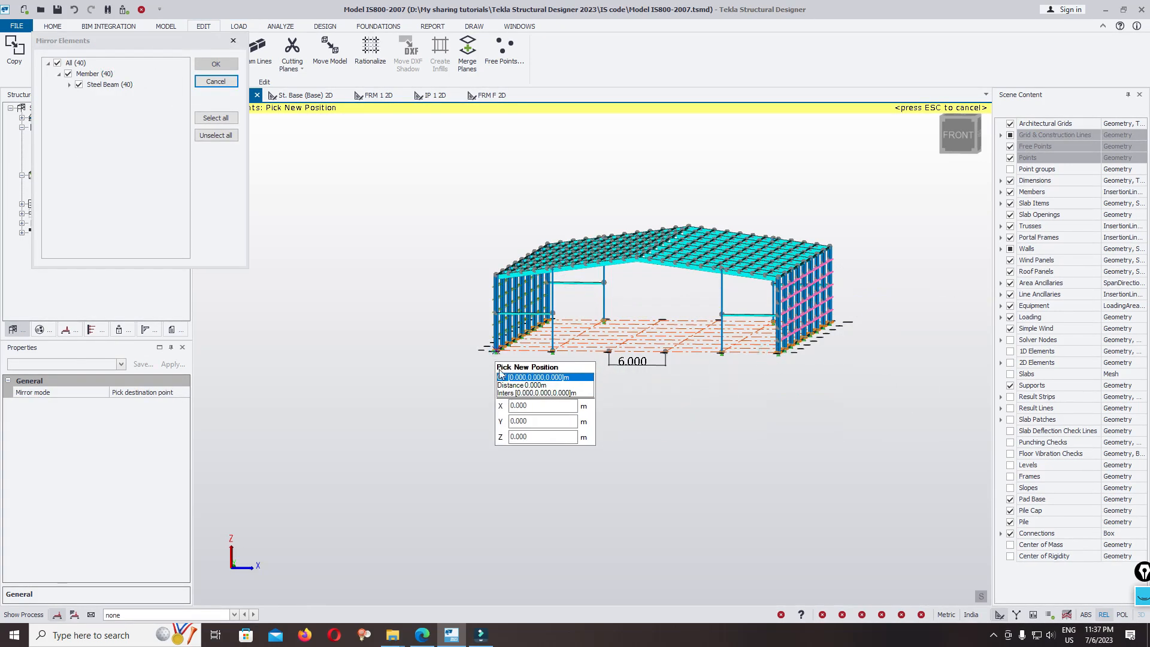
{"action": "left_click", "coordinate": [496, 351]}
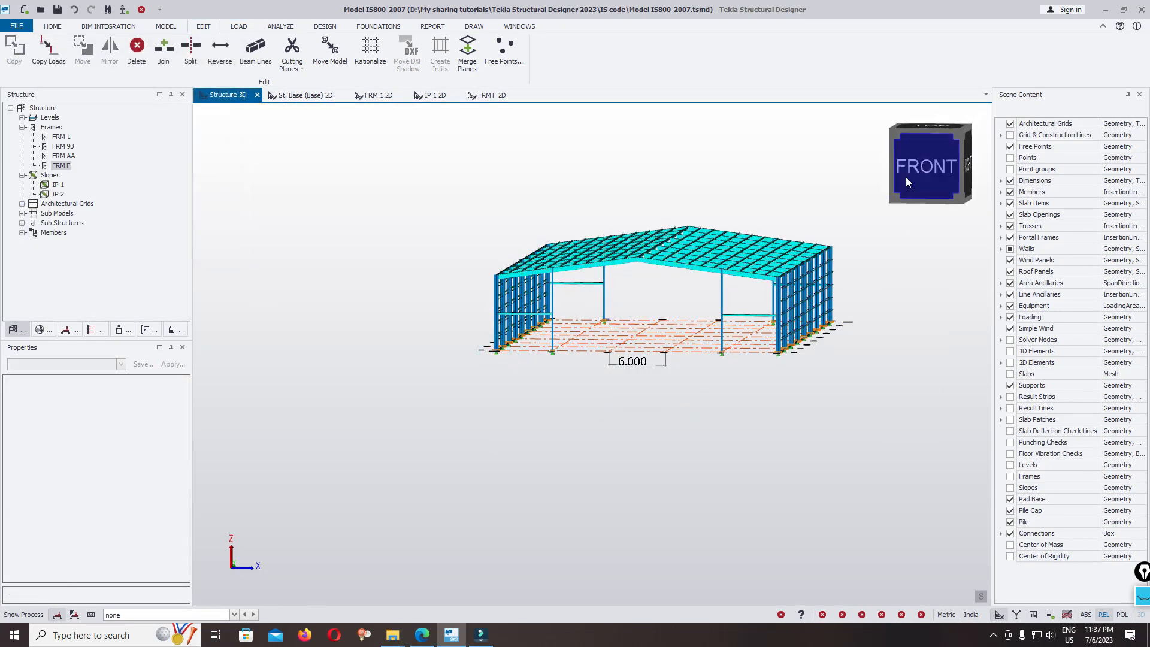
Select all the mirrored side rails on the frame AA wall and set their rotation angle to -90°
{"action": "left_click", "coordinate": [894, 189]}
{"action": "scroll", "coordinate": [555, 289], "scroll_direction": "up", "scroll_amount": 5}
{"action": "left_click_drag", "start_coordinate": [548, 328], "coordinate": [567, 482]}
{"action": "right_click_drag", "start_coordinate": [560, 395], "coordinate": [258, 389]}
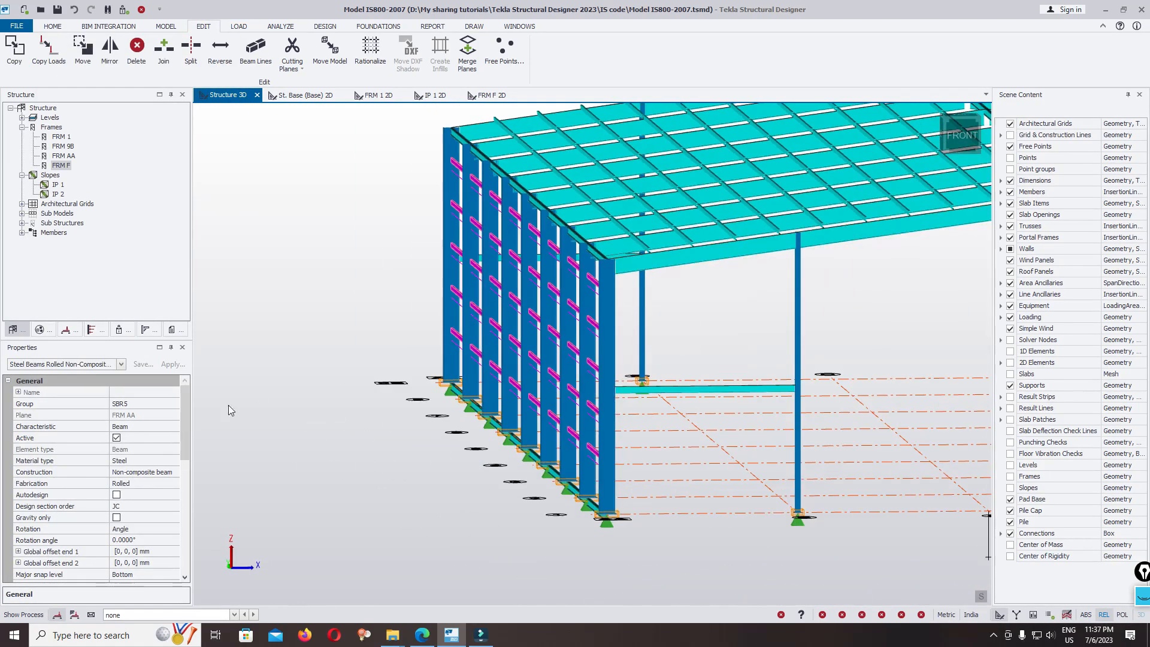
{"action": "scroll", "coordinate": [174, 451], "scroll_direction": "down", "scroll_amount": 3}
{"action": "left_click", "coordinate": [160, 461]}
{"action": "type", "text": "-9"}
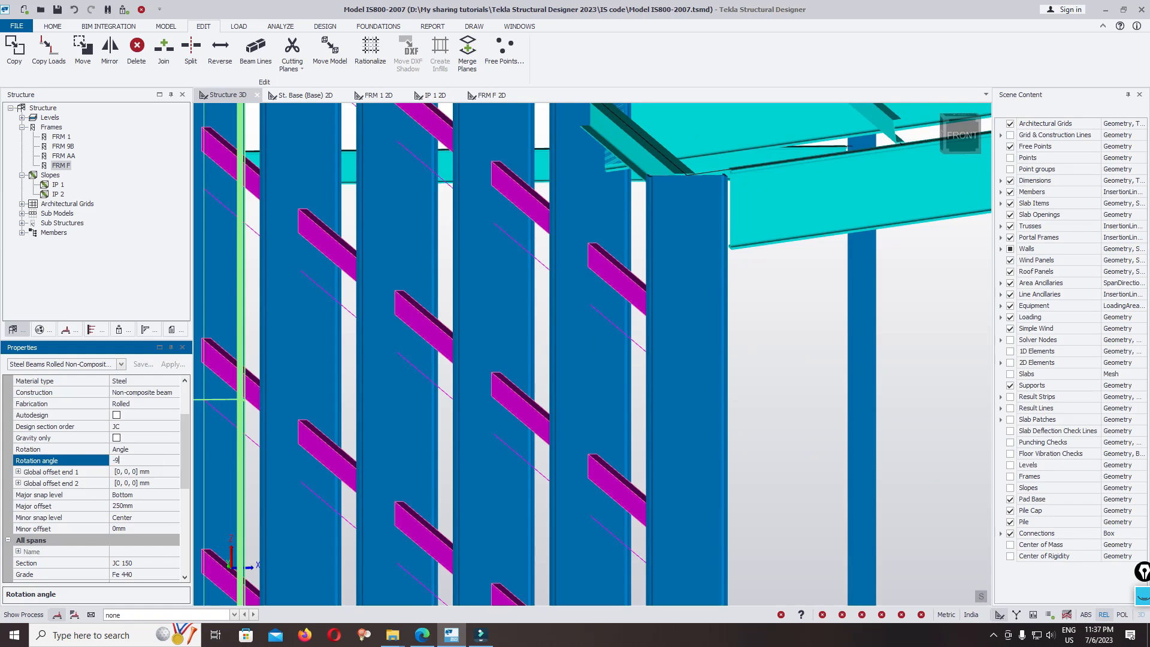
{"action": "type", "text": "0"}
{"action": "scroll", "coordinate": [656, 327], "scroll_direction": "down", "scroll_amount": 3}
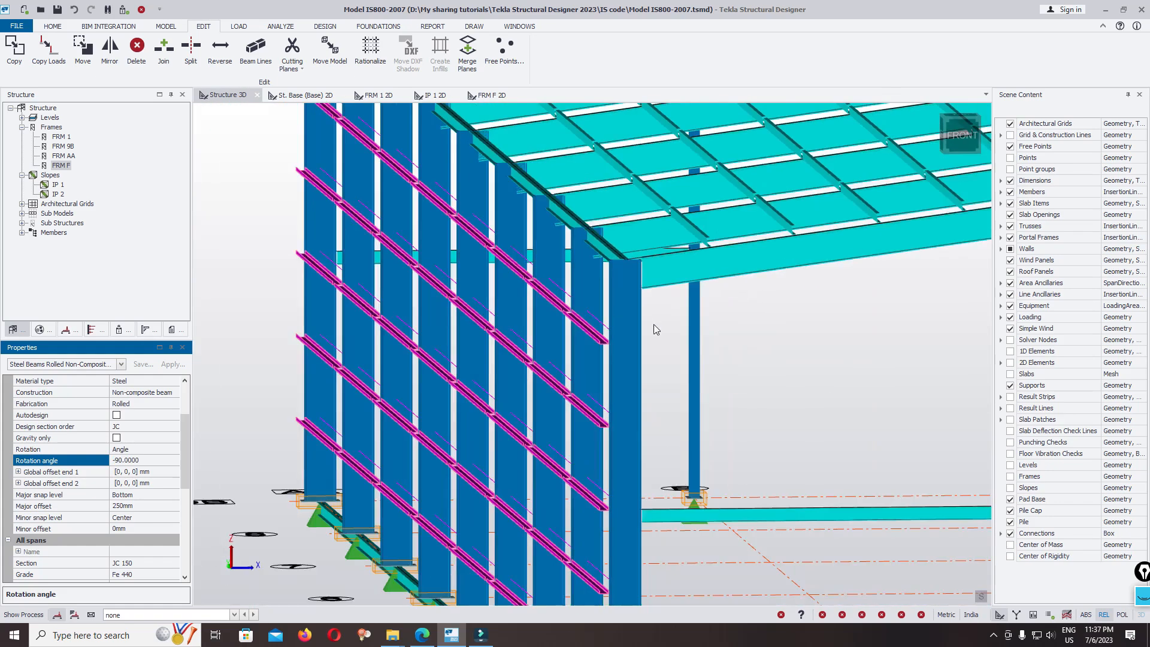
Check the frame AA side rails against the outer column face from the front, clear the selection and save the model
{"action": "right_click_drag", "start_coordinate": [714, 386], "coordinate": [696, 351]}
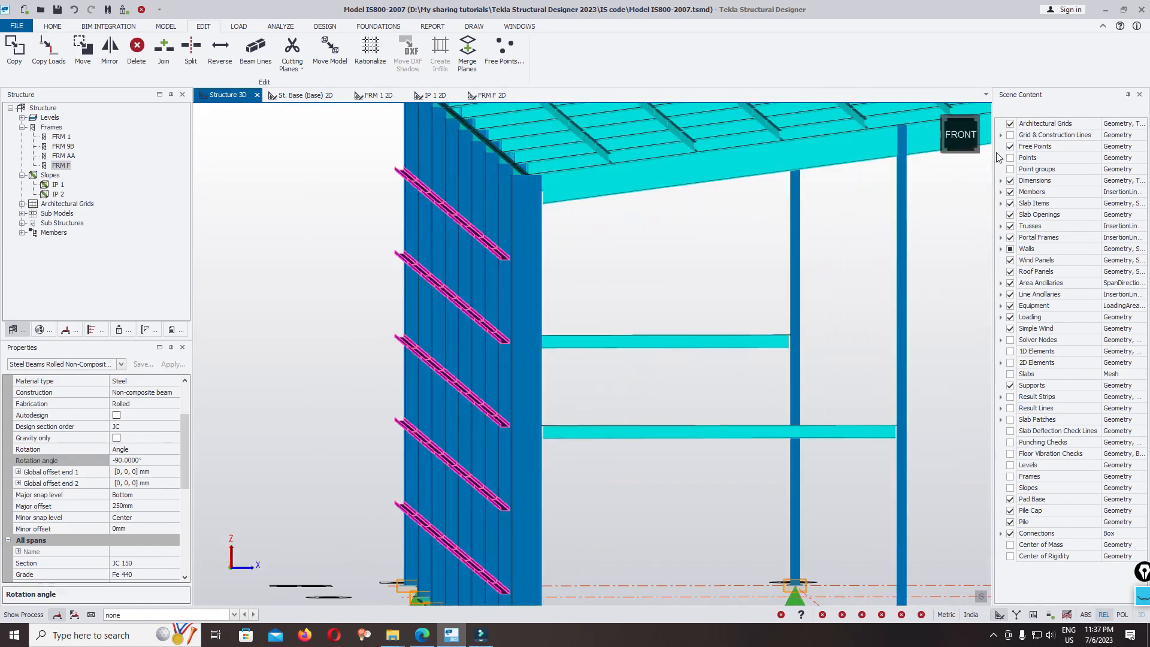
{"action": "left_click", "coordinate": [943, 152]}
{"action": "scroll", "coordinate": [502, 349], "scroll_direction": "up", "scroll_amount": 5}
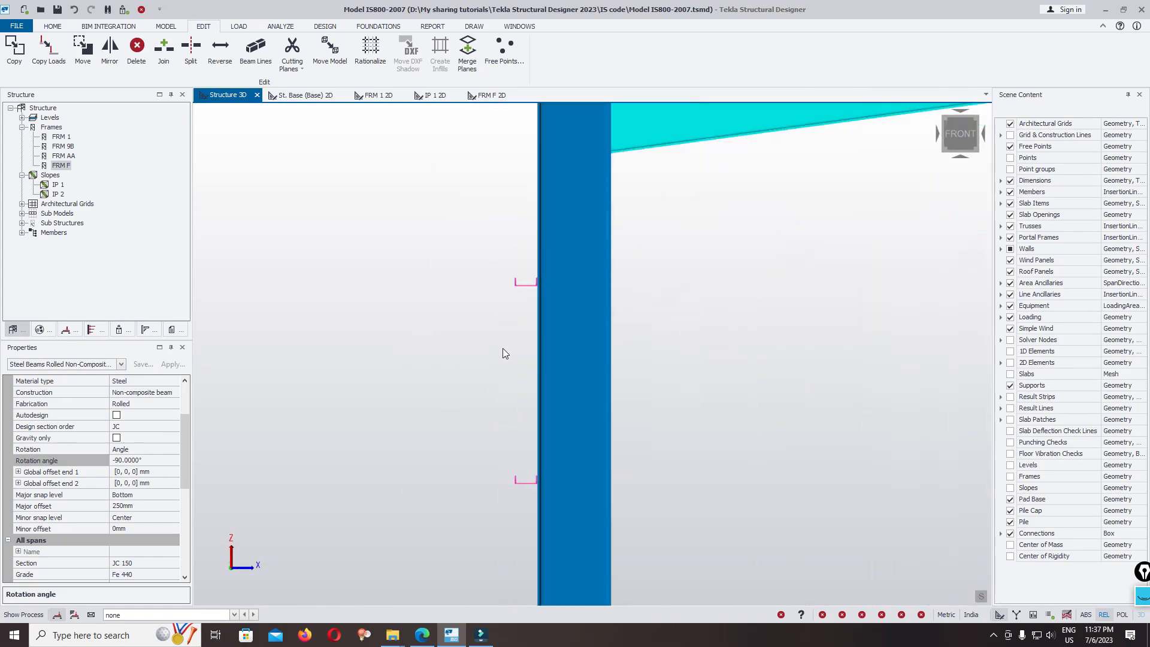
{"action": "scroll", "coordinate": [616, 149], "scroll_direction": "down", "scroll_amount": 2}
{"action": "middle_click_drag", "start_coordinate": [571, 532], "coordinate": [588, 442]}
{"action": "scroll", "coordinate": [593, 428], "scroll_direction": "up", "scroll_amount": 6}
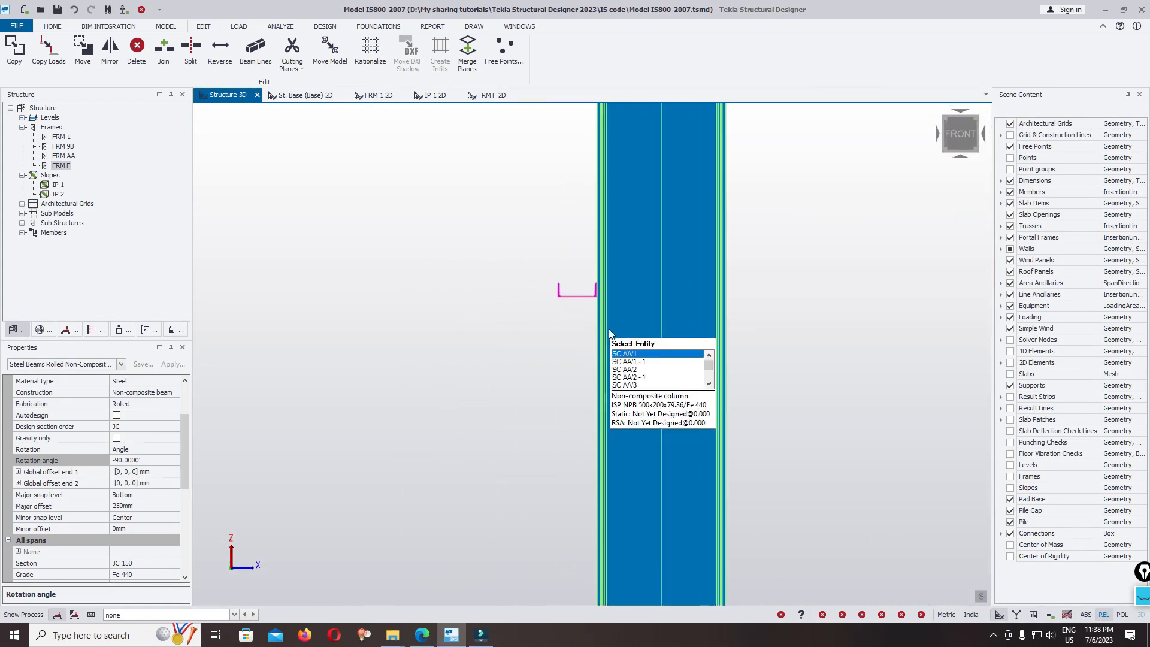
{"action": "scroll", "coordinate": [570, 306], "scroll_direction": "down", "scroll_amount": 7}
{"action": "scroll", "coordinate": [552, 322], "scroll_direction": "up", "scroll_amount": 3}
{"action": "scroll", "coordinate": [598, 380], "scroll_direction": "down", "scroll_amount": 5}
{"action": "right_click_drag", "start_coordinate": [451, 272], "coordinate": [486, 329]}
{"action": "scroll", "coordinate": [487, 328], "scroll_direction": "down", "scroll_amount": 5}
{"action": "scroll", "coordinate": [710, 333], "scroll_direction": "up", "scroll_amount": 2}
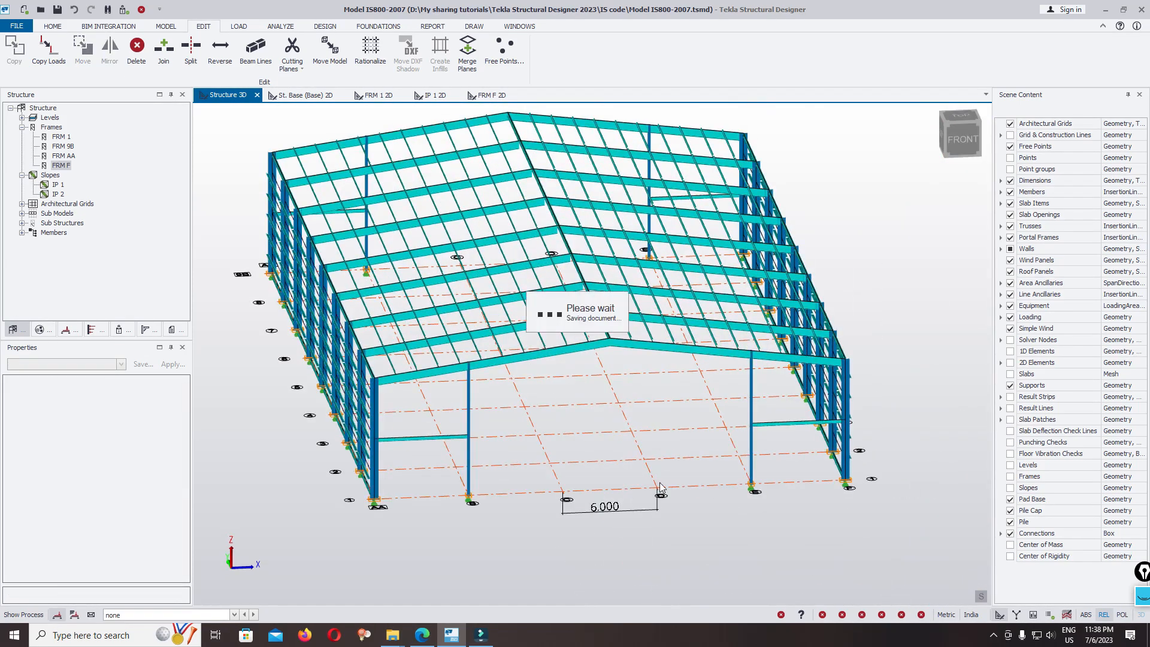
Copy the lowest purlin line of slope IP 1 along the rafter to a new position near the frame F eaves
{"action": "scroll", "coordinate": [766, 433], "scroll_direction": "up", "scroll_amount": 3}
{"action": "scroll", "coordinate": [705, 185], "scroll_direction": "up", "scroll_amount": 5}
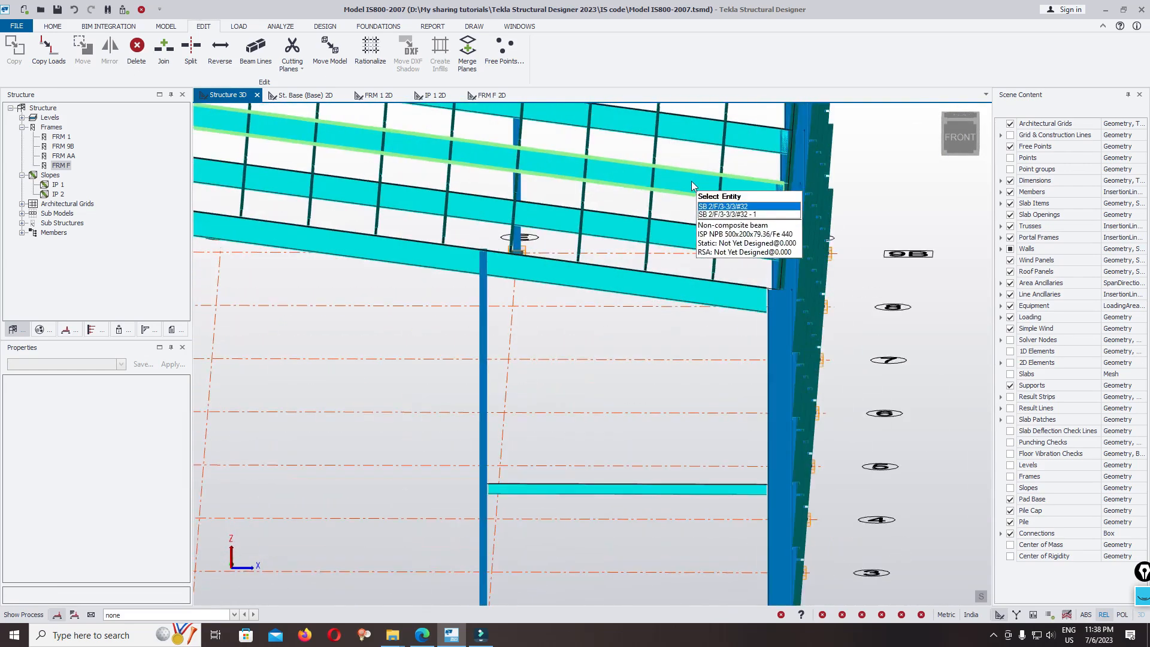
{"action": "scroll", "coordinate": [756, 372], "scroll_direction": "down", "scroll_amount": 4}
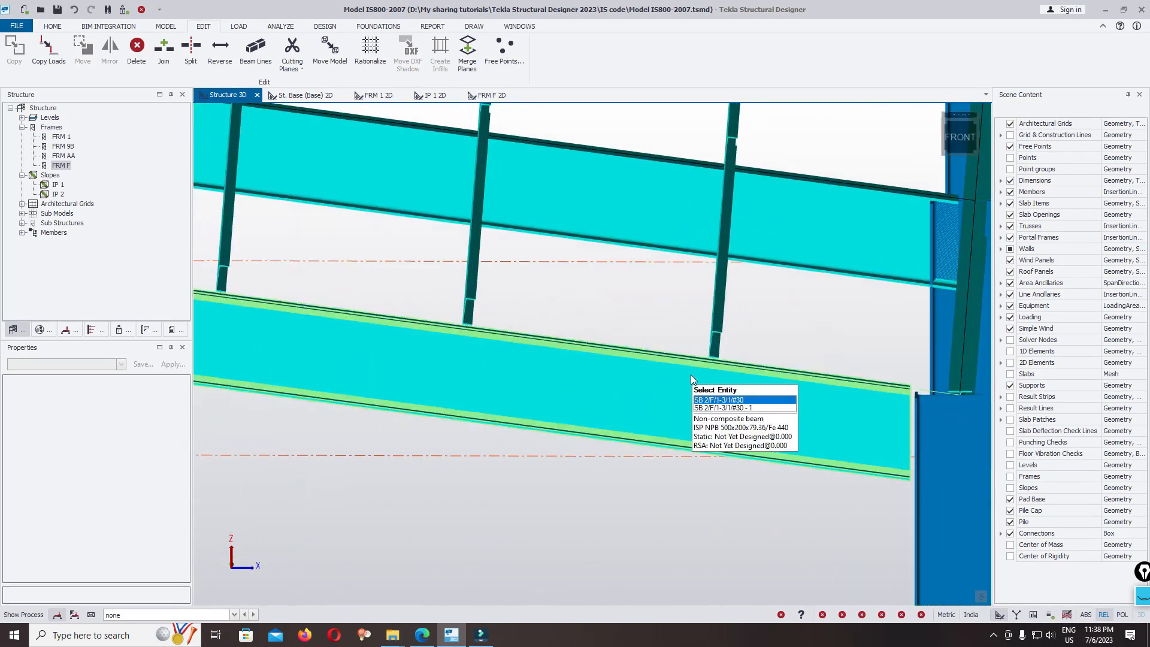
{"action": "scroll", "coordinate": [760, 383], "scroll_direction": "down", "scroll_amount": 4}
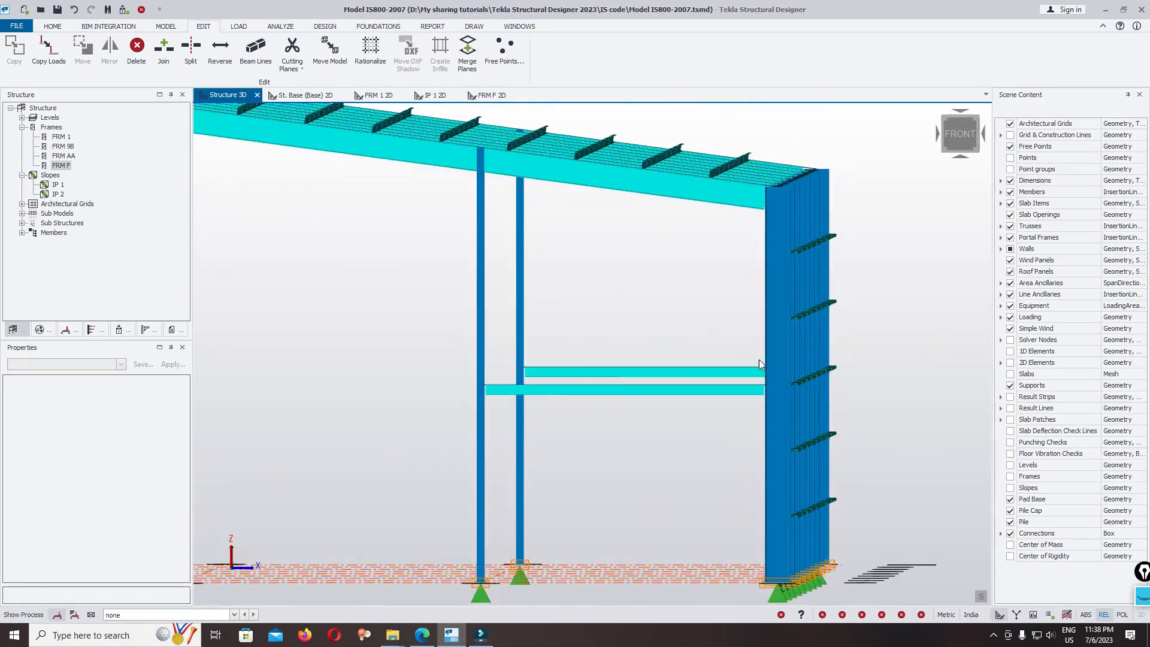
{"action": "left_click_drag", "start_coordinate": [748, 202], "coordinate": [749, 203]}
{"action": "right_click_drag", "start_coordinate": [748, 209], "coordinate": [660, 308]}
{"action": "right_click_drag", "start_coordinate": [716, 267], "coordinate": [778, 298]}
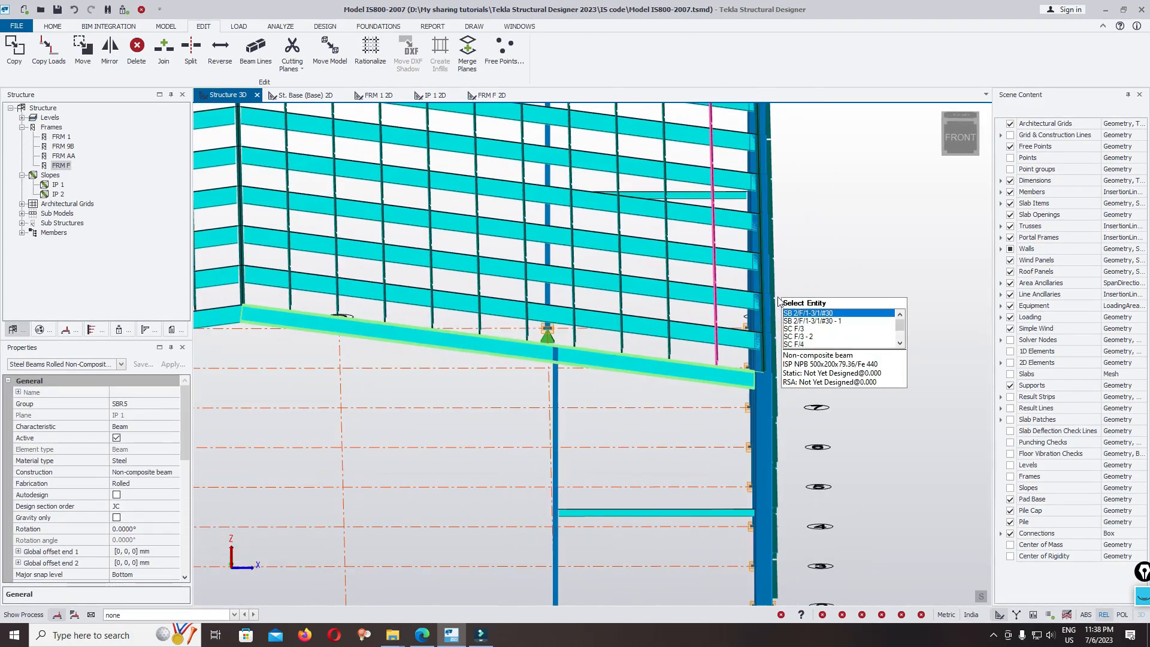
{"action": "right_click", "coordinate": [810, 201]}
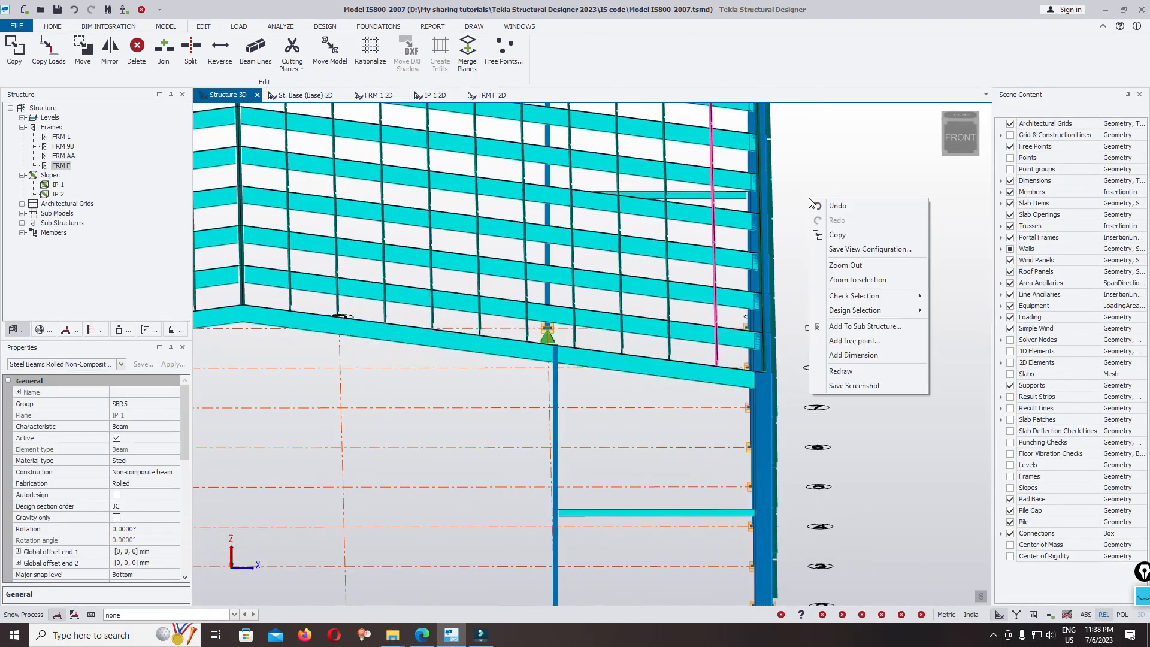
{"action": "left_click", "coordinate": [837, 235]}
{"action": "scroll", "coordinate": [712, 365], "scroll_direction": "up", "scroll_amount": 3}
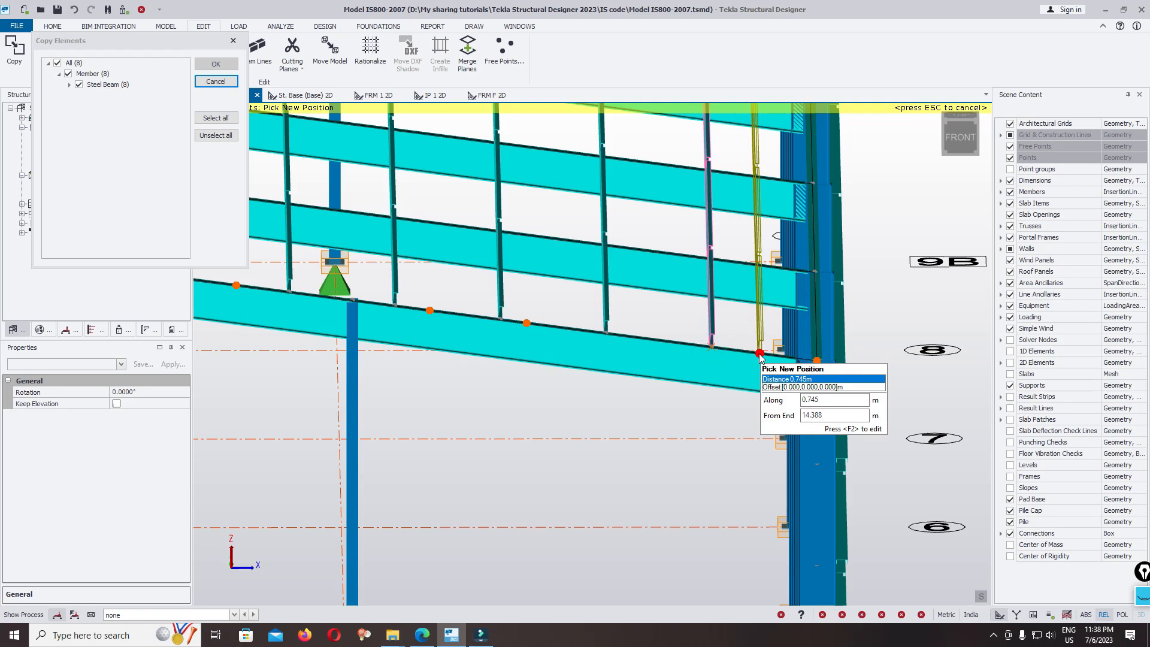
{"action": "key", "text": "F2"}
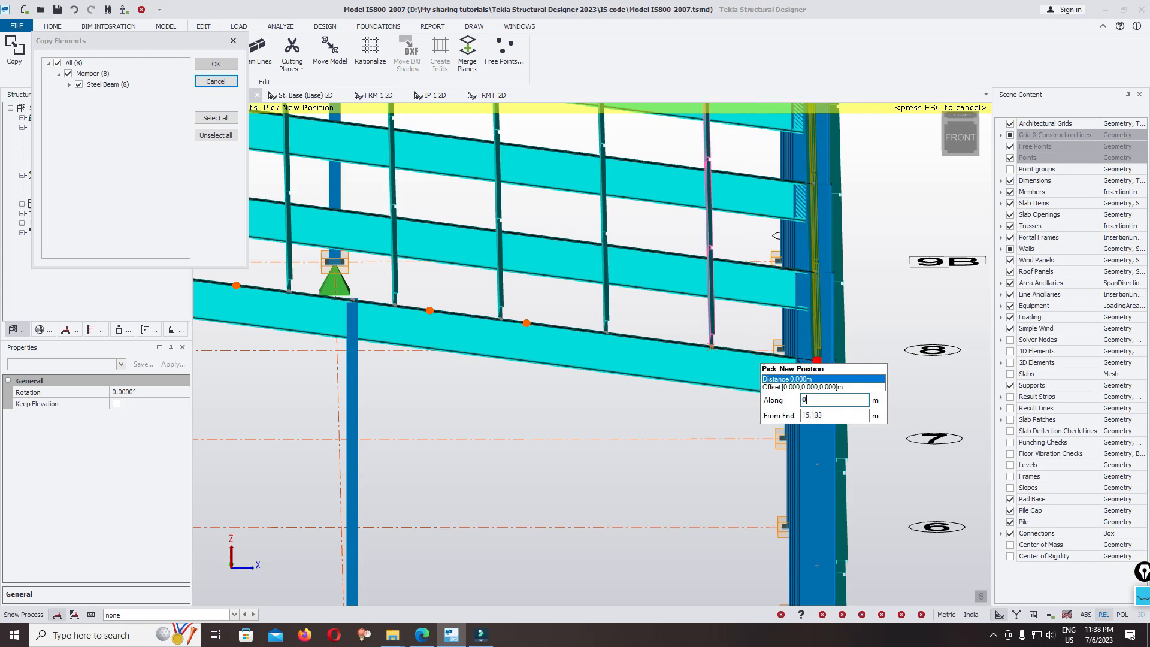
{"action": "scroll", "coordinate": [773, 353], "scroll_direction": "down", "scroll_amount": 8}
{"action": "key", "text": "Escape"}
{"action": "key", "text": "Escape"}
Mirror the new eaves purlin line from the frame F side to the frame AA side of the roof
{"action": "right_click_drag", "start_coordinate": [828, 356], "coordinate": [830, 332]}
{"action": "left_click", "coordinate": [977, 138]}
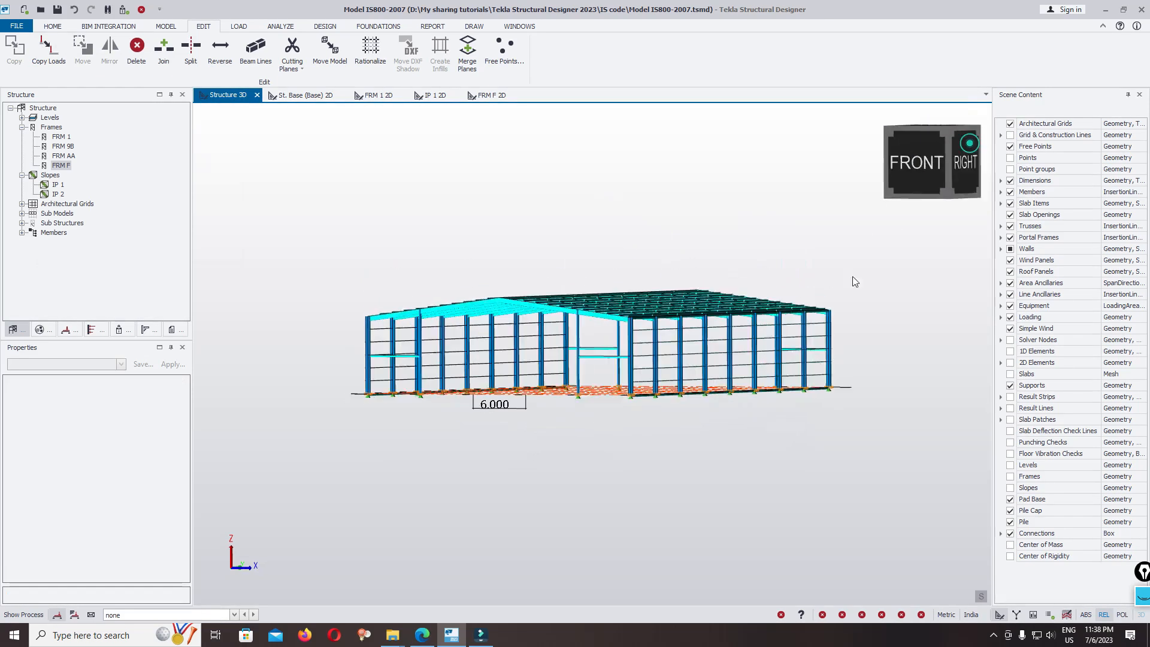
{"action": "left_click", "coordinate": [890, 168]}
{"action": "scroll", "coordinate": [779, 324], "scroll_direction": "up", "scroll_amount": 6}
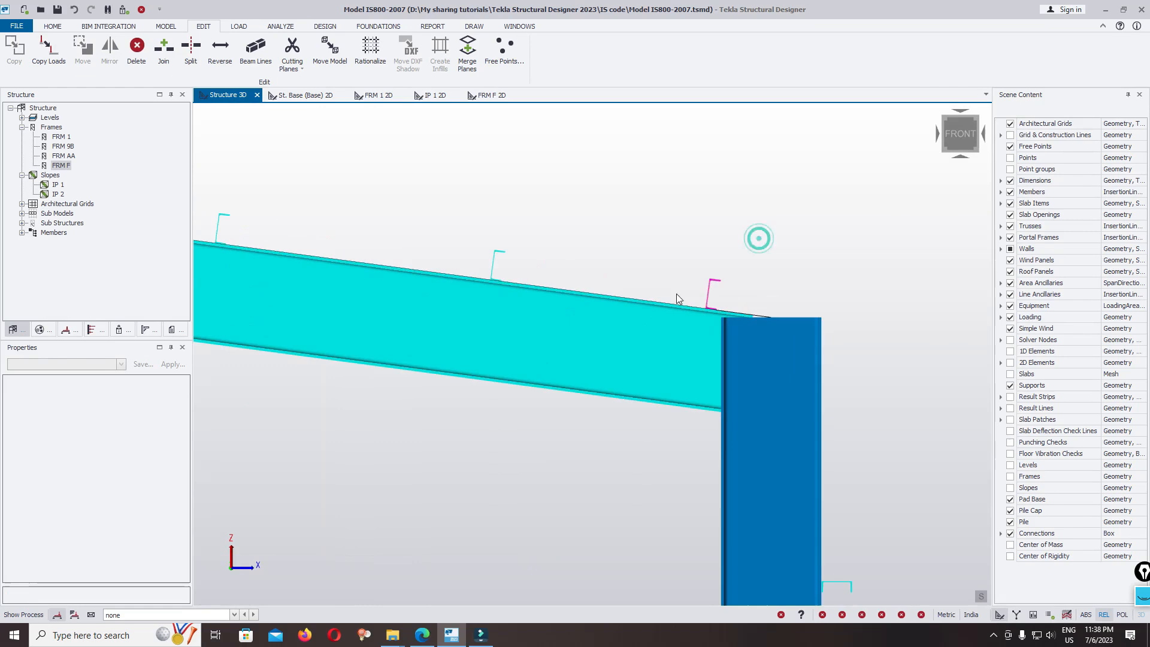
{"action": "left_click", "coordinate": [677, 294]}
{"action": "scroll", "coordinate": [677, 294], "scroll_direction": "down", "scroll_amount": 8}
{"action": "right_click_drag", "start_coordinate": [596, 381], "coordinate": [591, 443]}
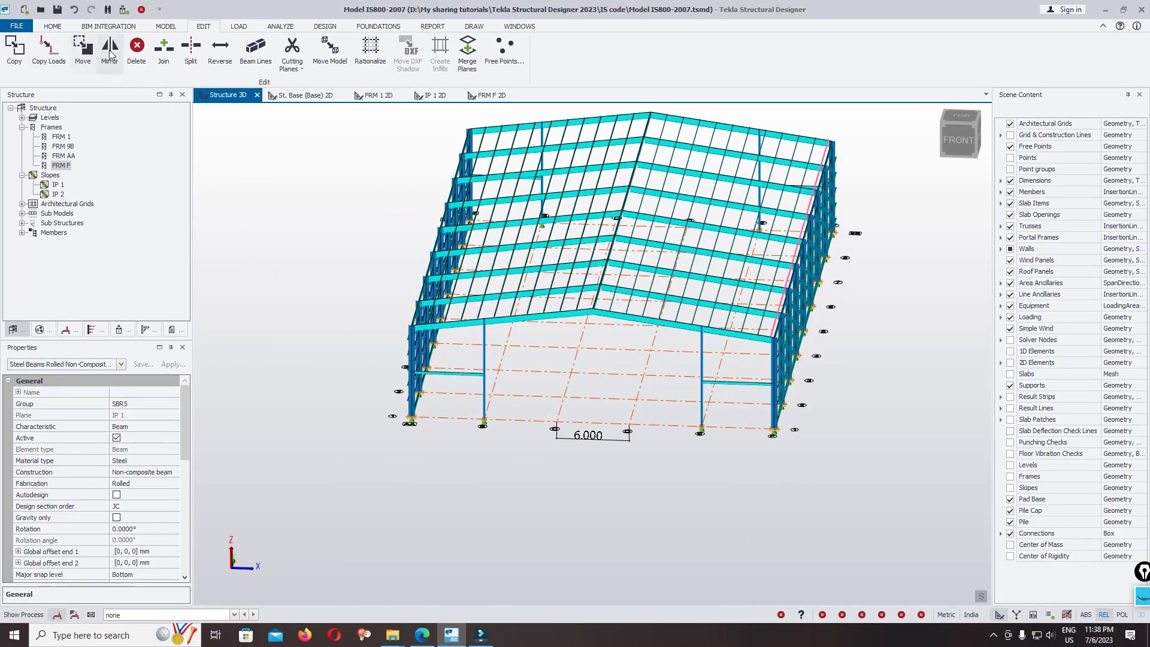
{"action": "left_click", "coordinate": [109, 51]}
{"action": "left_click", "coordinate": [775, 429]}
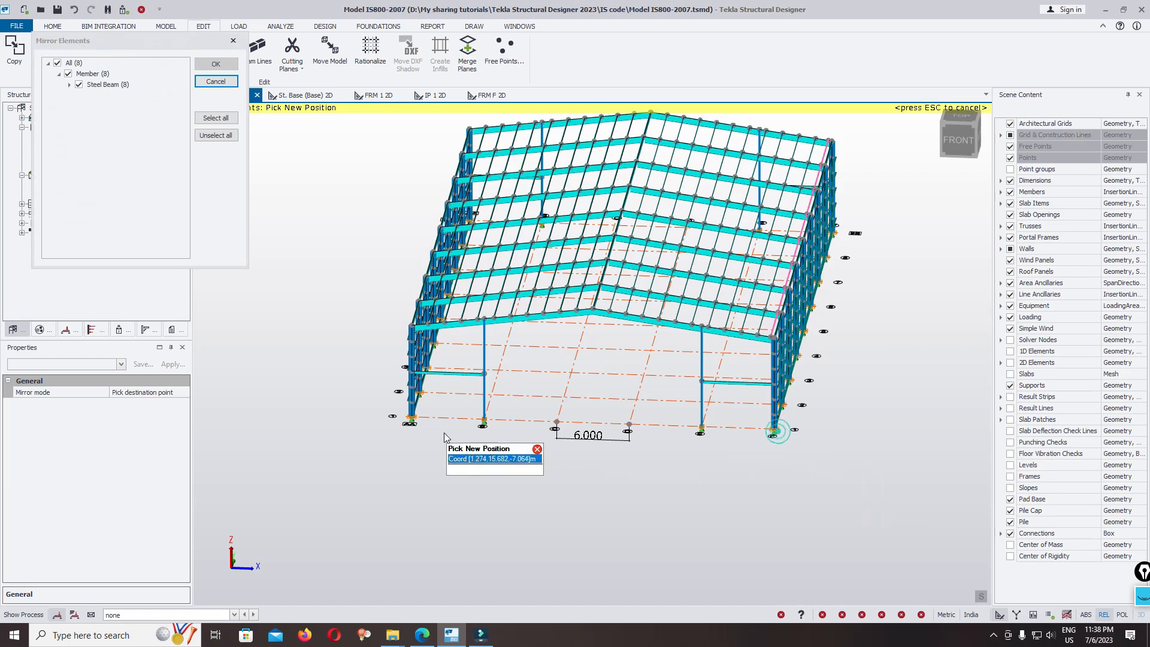
{"action": "left_click", "coordinate": [412, 417]}
Examine the eaves purlins and side rails at both side walls of the building in 3D
{"action": "right_click_drag", "start_coordinate": [455, 445], "coordinate": [527, 419]}
{"action": "left_click", "coordinate": [527, 421]}
{"action": "scroll", "coordinate": [499, 294], "scroll_direction": "up", "scroll_amount": 10}
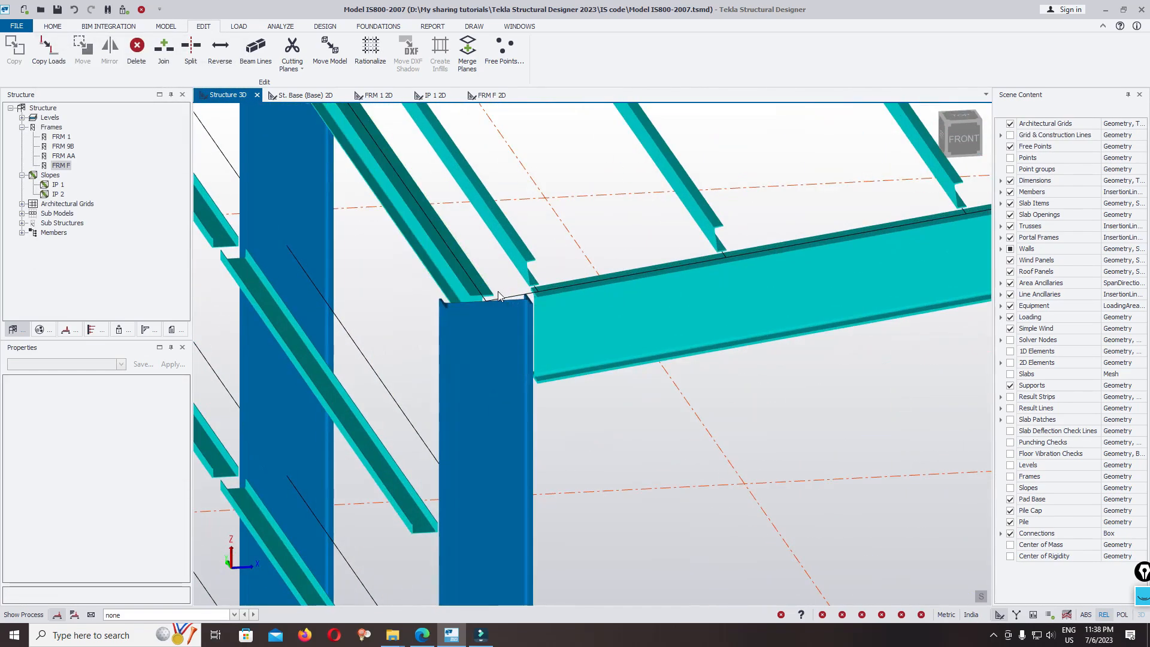
{"action": "scroll", "coordinate": [498, 295], "scroll_direction": "down", "scroll_amount": 10}
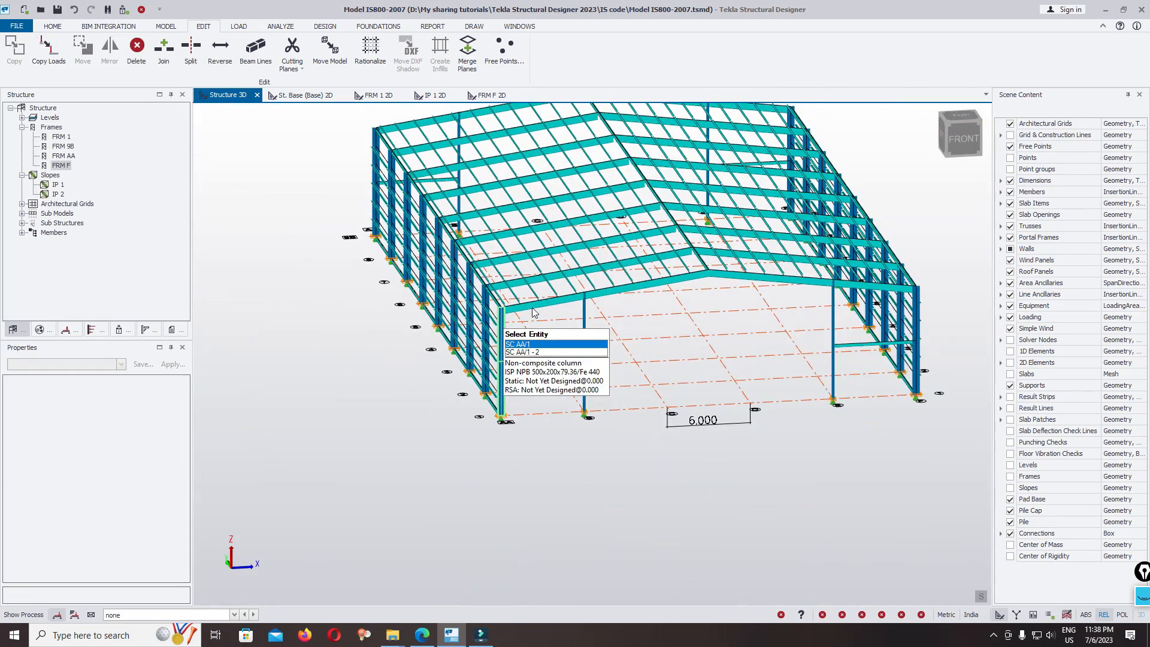
{"action": "right_click_drag", "start_coordinate": [836, 388], "coordinate": [578, 434]}
{"action": "scroll", "coordinate": [555, 458], "scroll_direction": "down", "scroll_amount": 3}
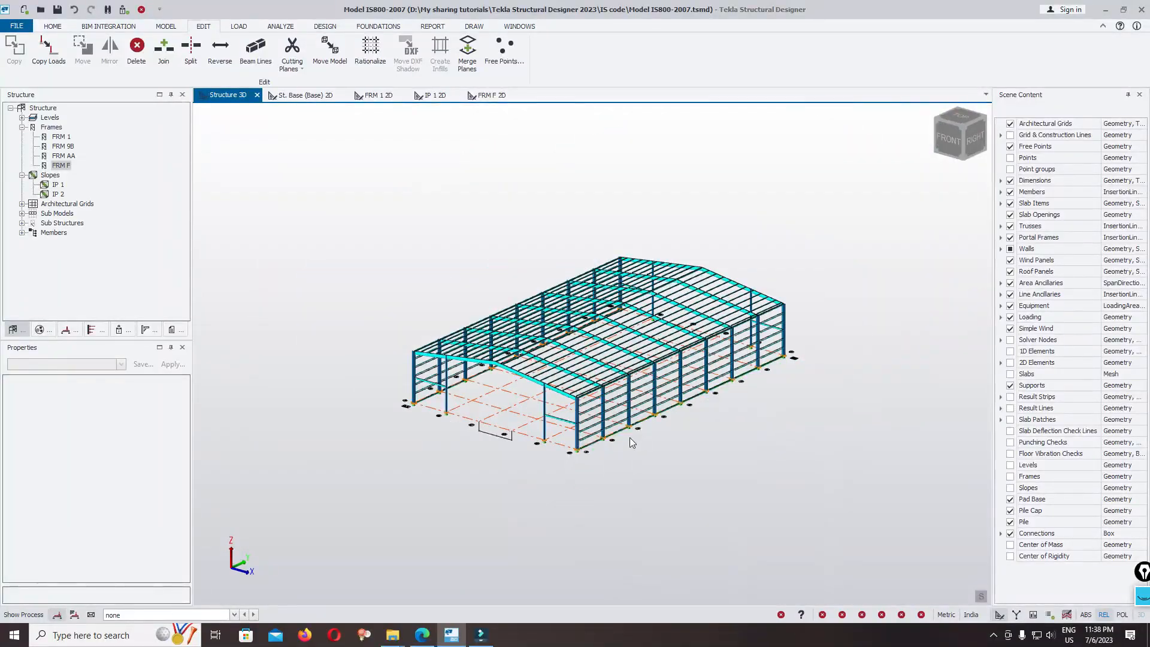
{"action": "scroll", "coordinate": [563, 386], "scroll_direction": "up", "scroll_amount": 6}
{"action": "right_click_drag", "start_coordinate": [436, 397], "coordinate": [507, 408]}
{"action": "scroll", "coordinate": [491, 311], "scroll_direction": "down", "scroll_amount": 4}
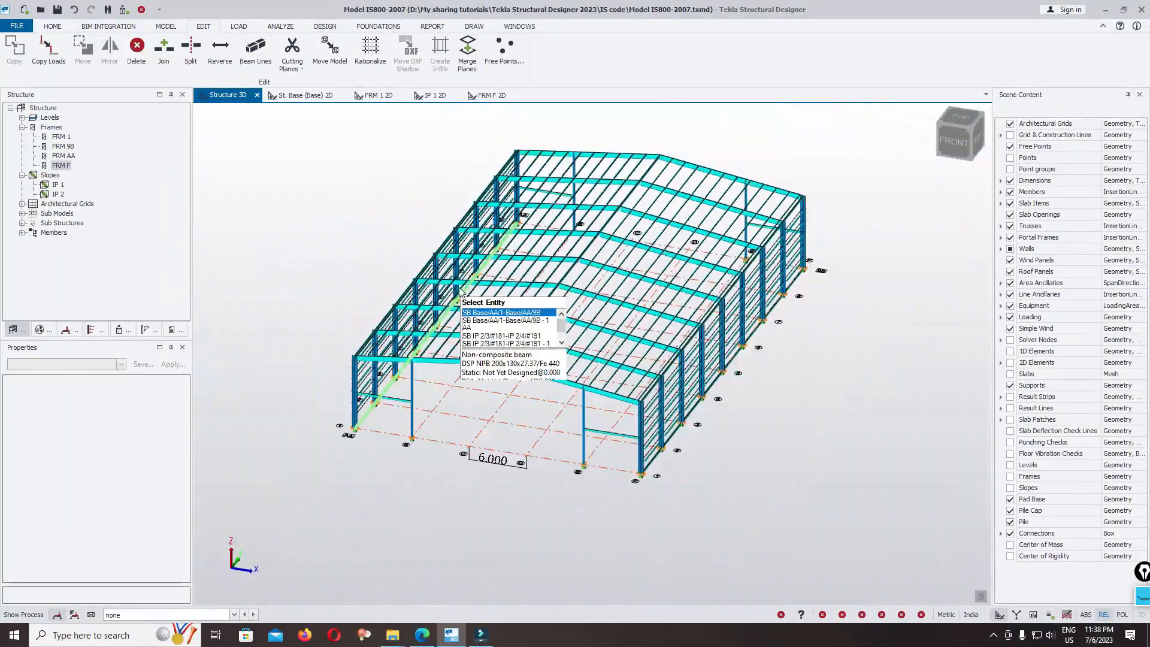
{"action": "scroll", "coordinate": [688, 473], "scroll_direction": "up", "scroll_amount": 6}
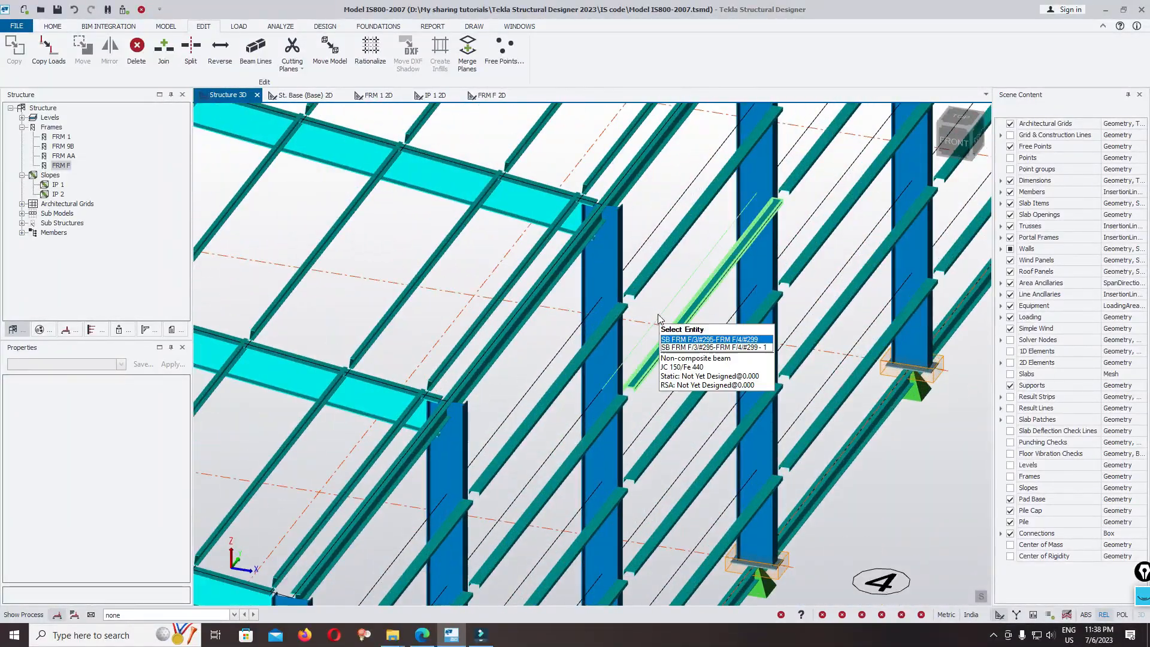
{"action": "scroll", "coordinate": [659, 317], "scroll_direction": "down", "scroll_amount": 5}
{"action": "scroll", "coordinate": [638, 291], "scroll_direction": "up", "scroll_amount": 8}
{"action": "scroll", "coordinate": [622, 268], "scroll_direction": "down", "scroll_amount": 3}
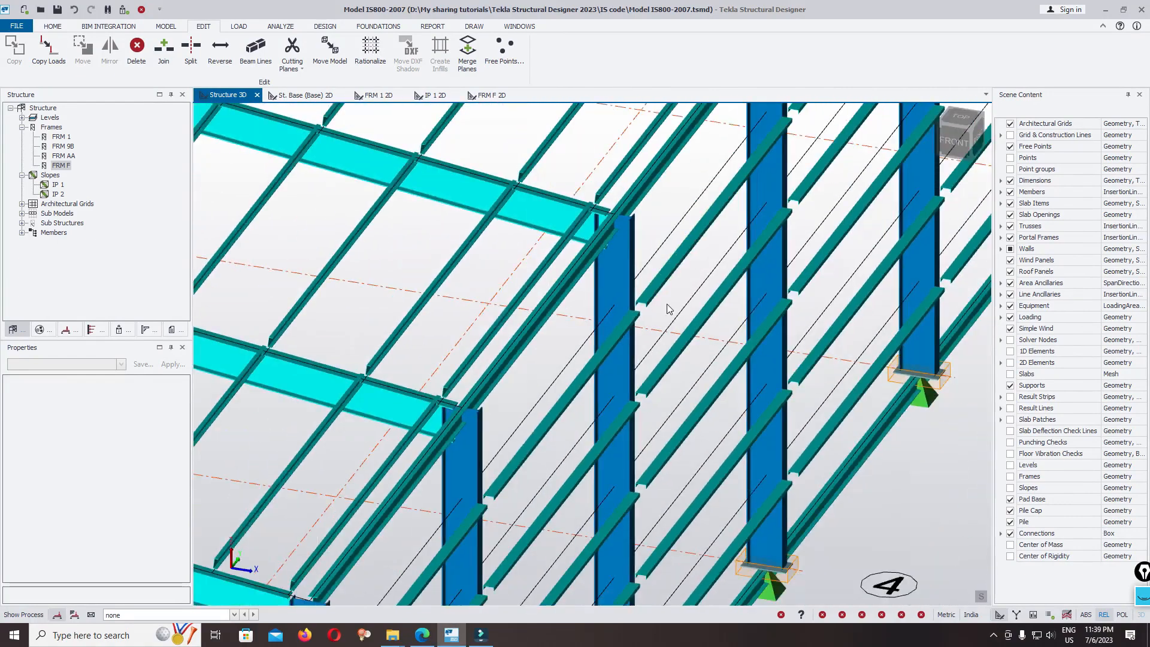
{"action": "scroll", "coordinate": [669, 308], "scroll_direction": "down", "scroll_amount": 8}
View the finished building from the frame F corner and save the model
{"action": "right_click_drag", "start_coordinate": [763, 422], "coordinate": [607, 419]}
{"action": "scroll", "coordinate": [607, 420], "scroll_direction": "up", "scroll_amount": 2}
{"action": "left_click", "coordinate": [15, 26]}
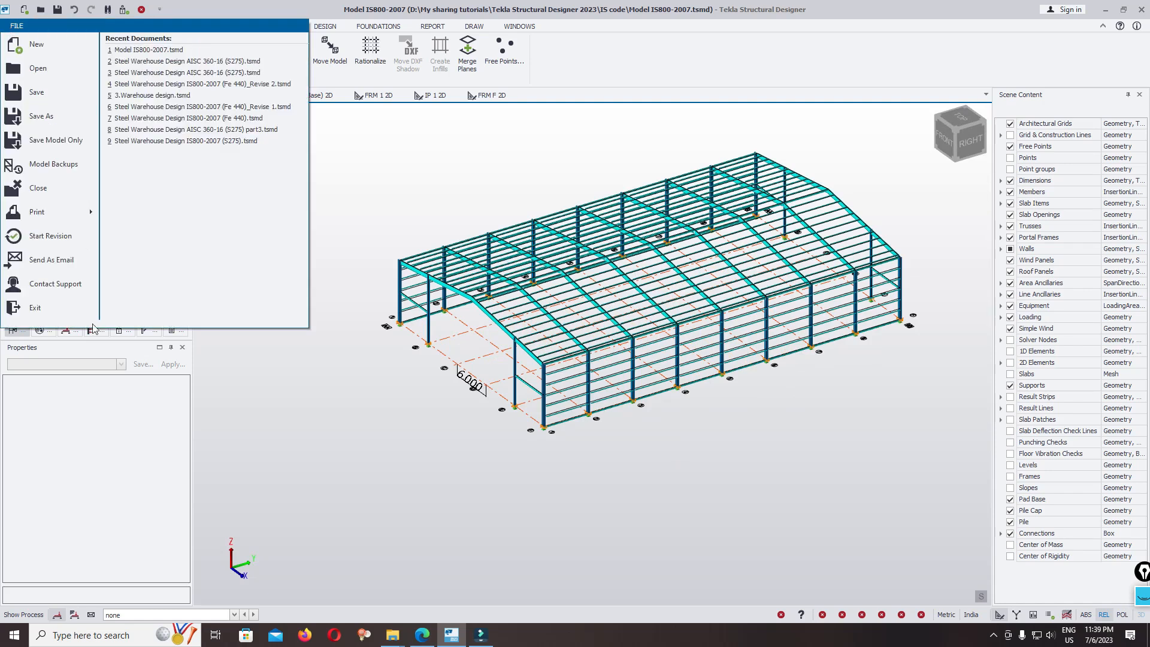
{"action": "left_click", "coordinate": [33, 93]}
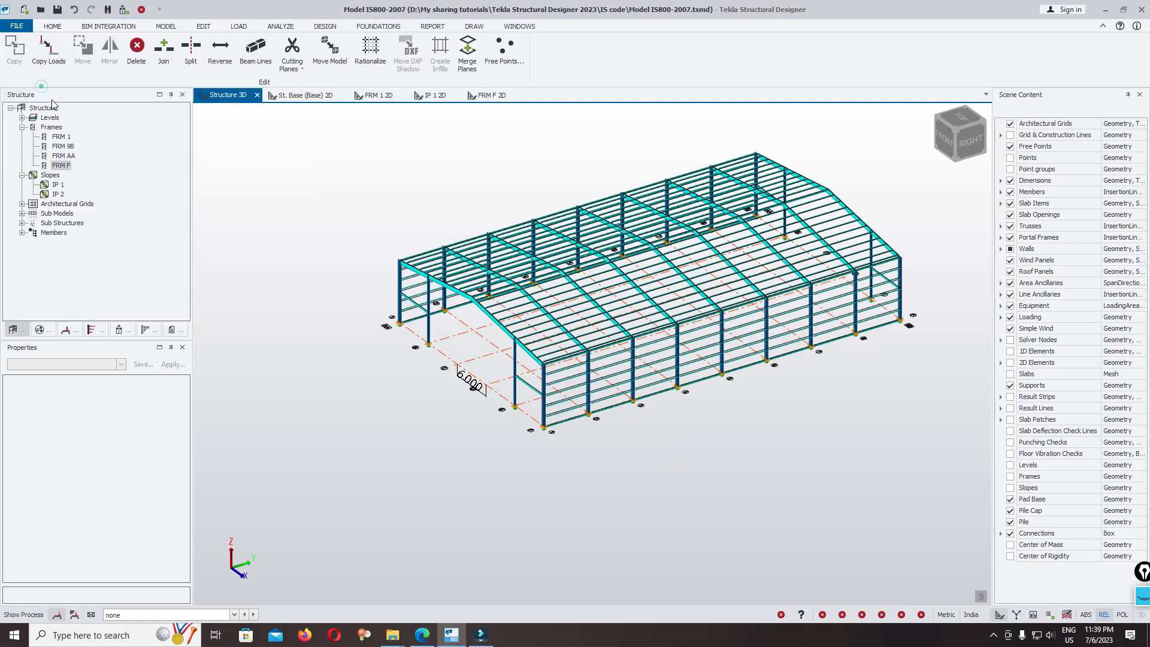
{"action": "left_click", "coordinate": [993, 633]}
{"action": "left_click", "coordinate": [982, 588]}
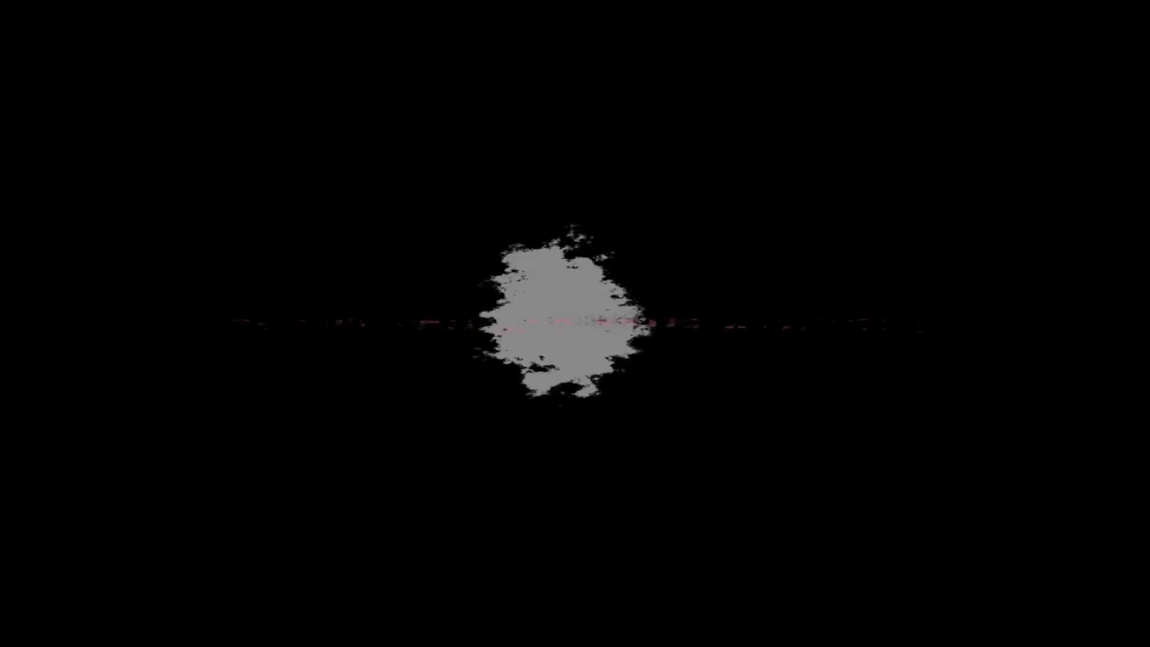